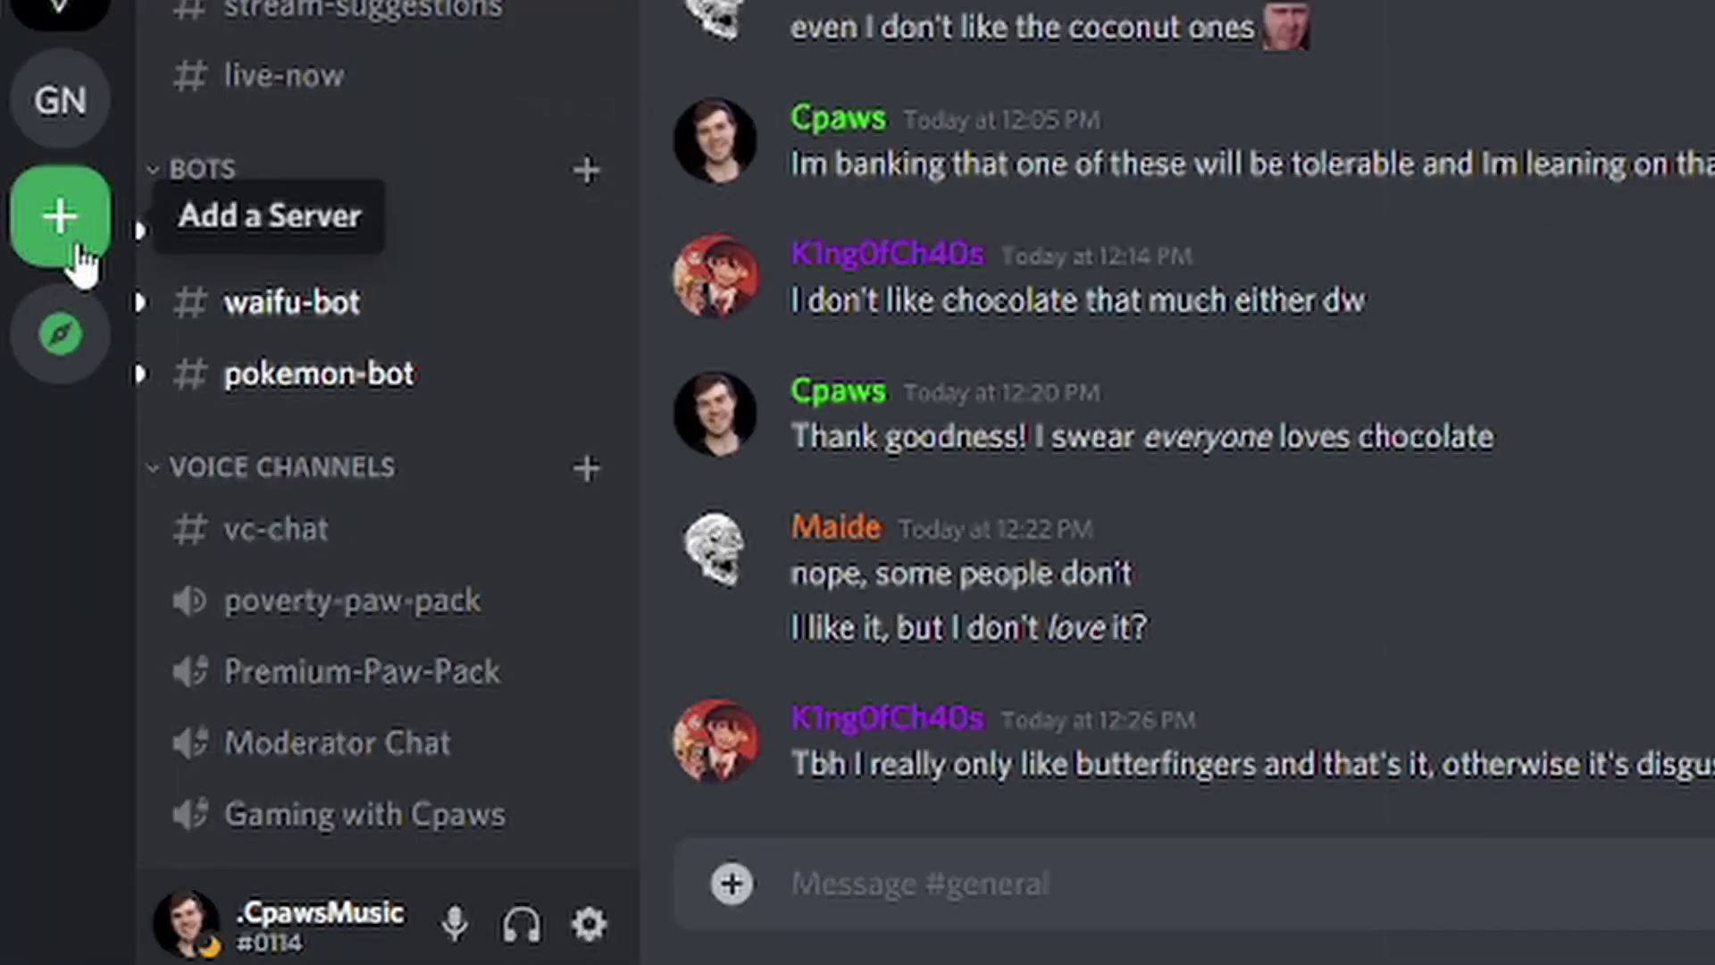
Create a club-or-community server from scratch named 'TEST SERVER'
click(73, 228)
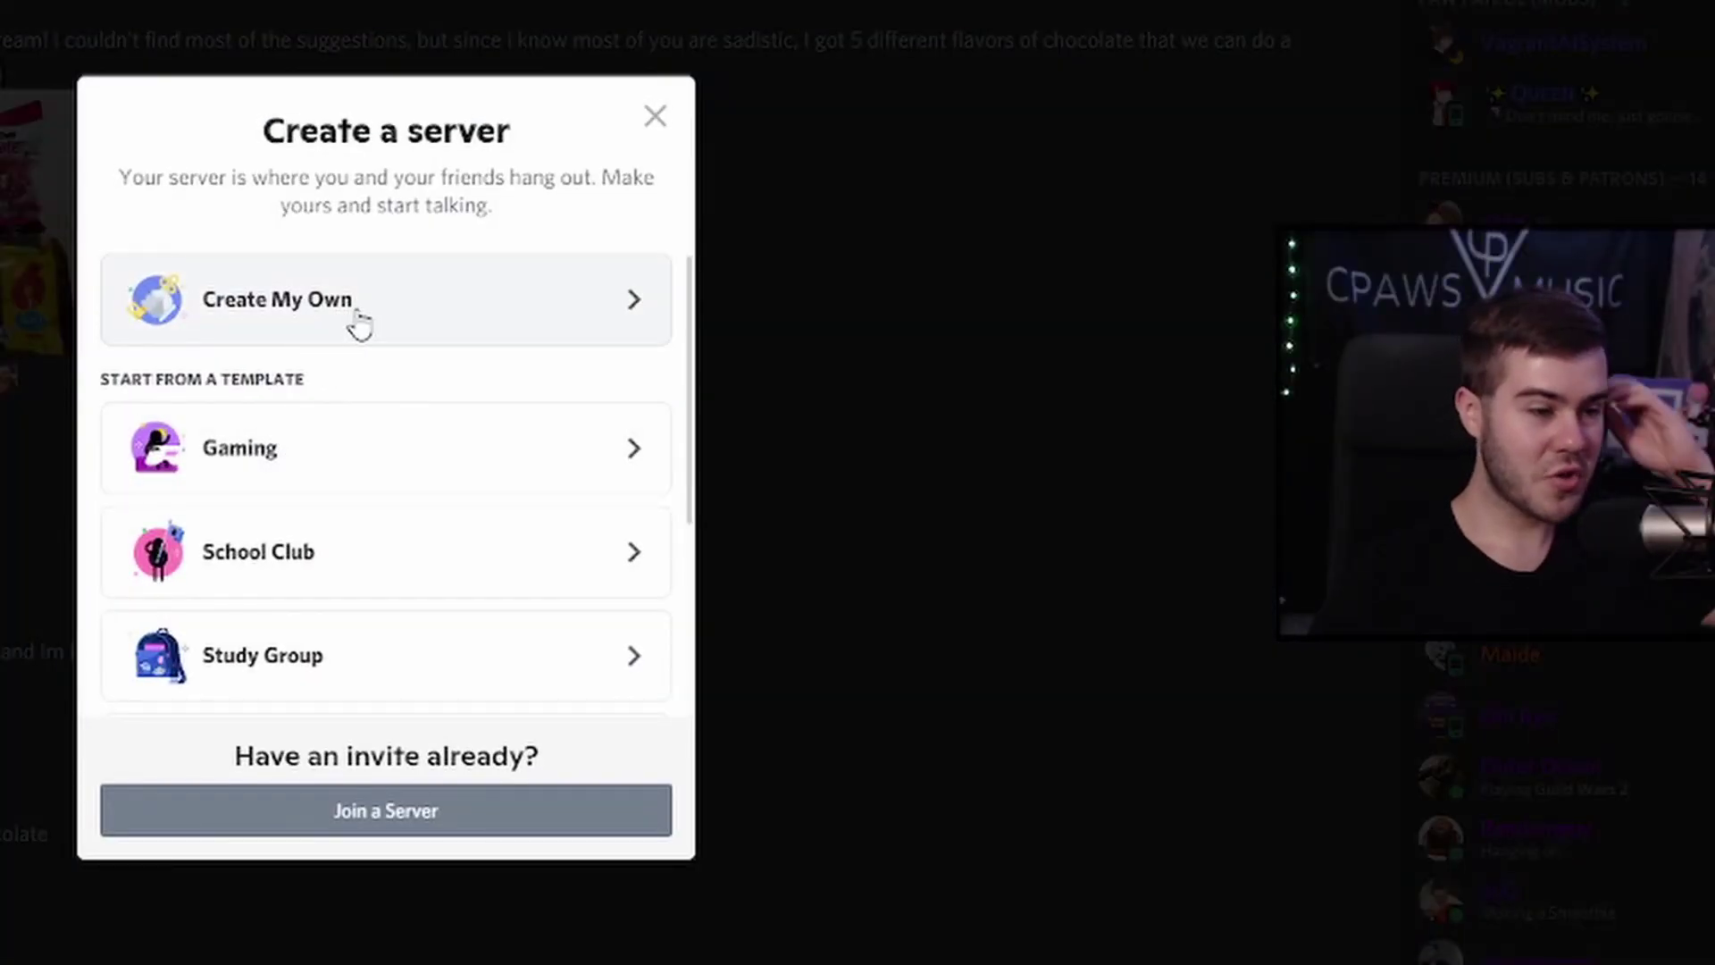
click(357, 321)
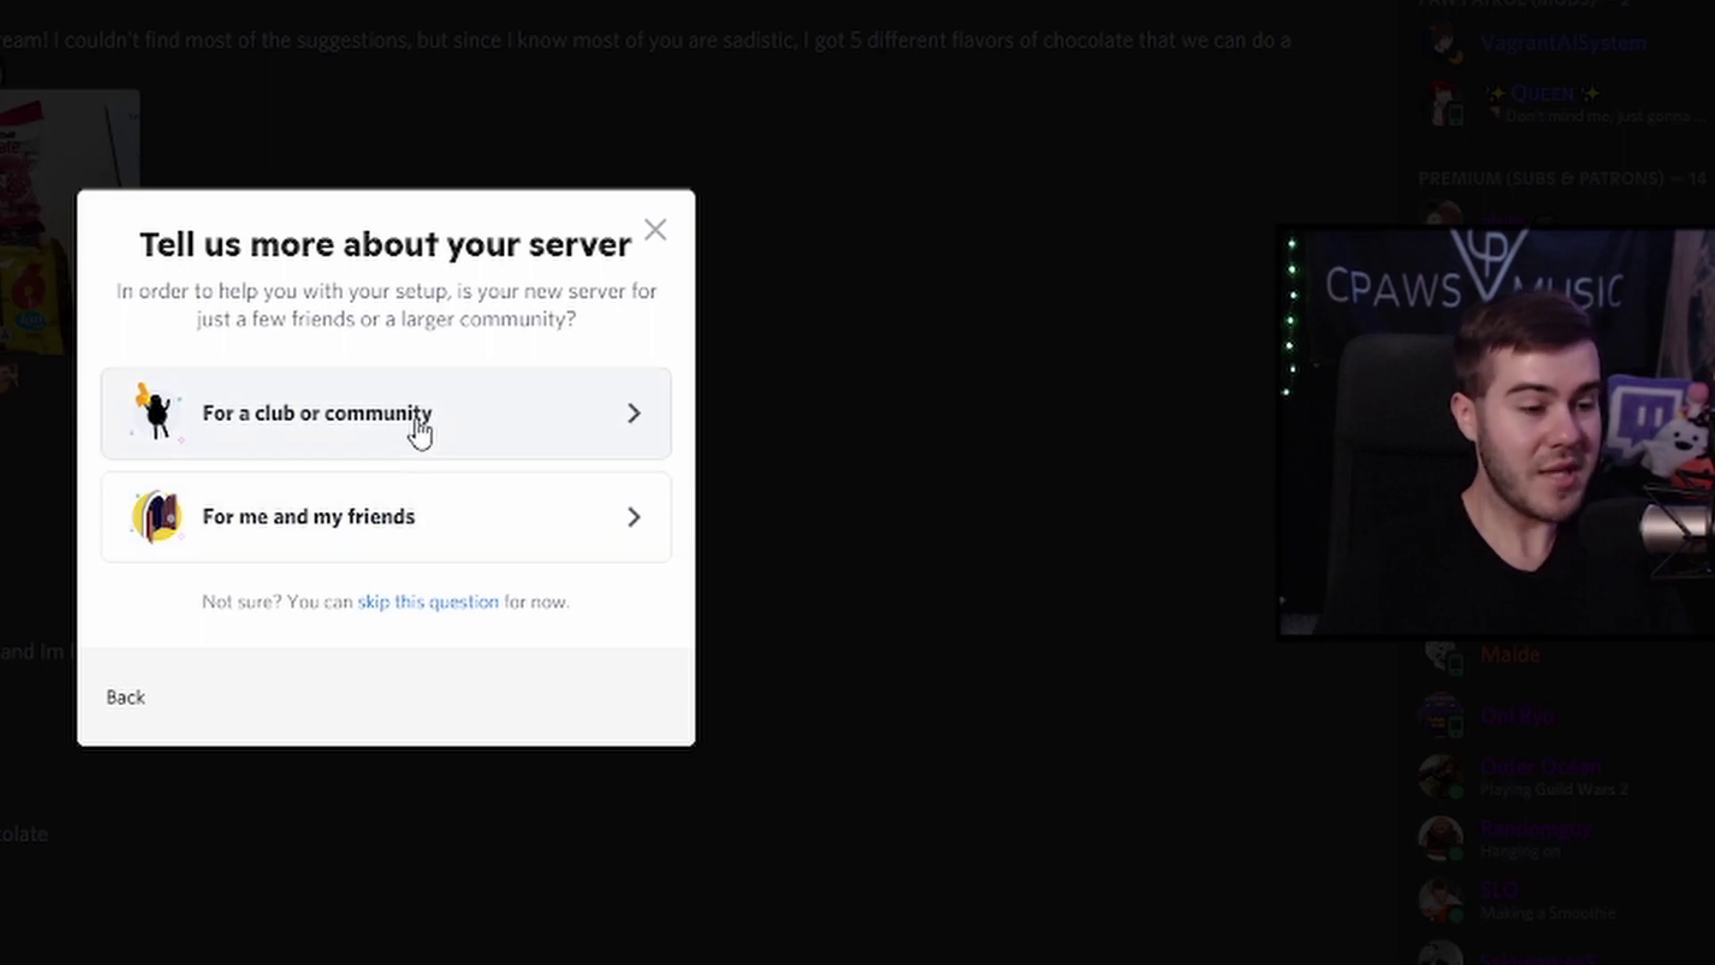
click(418, 431)
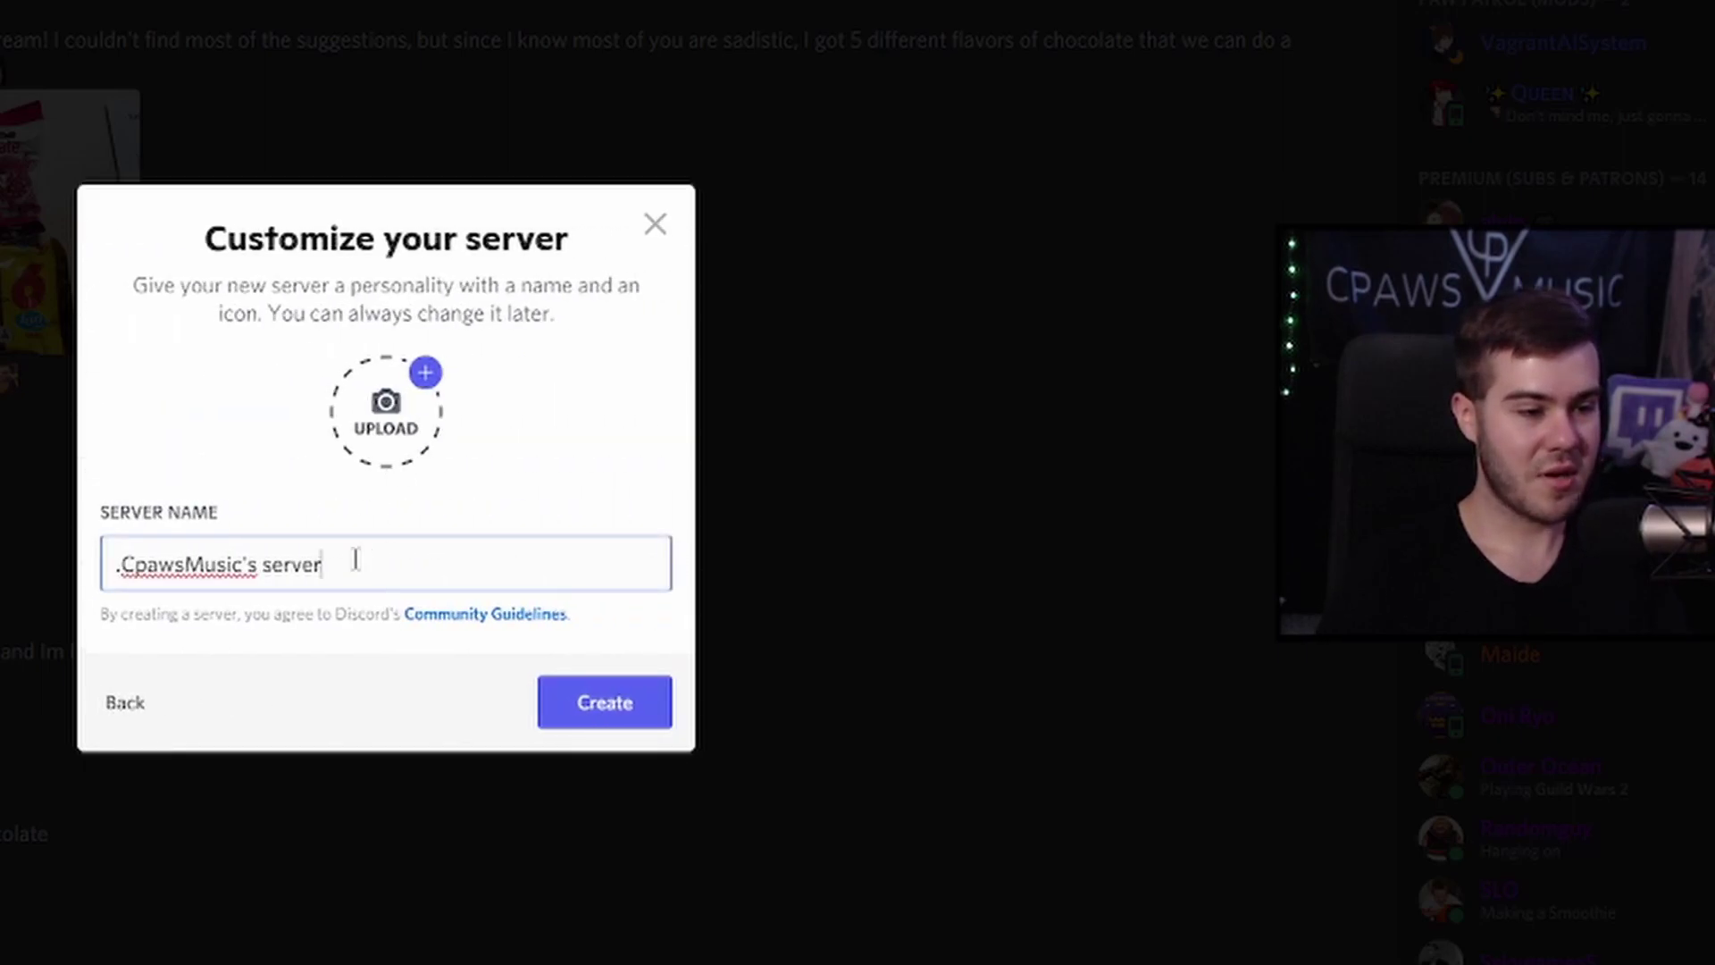
drag(356, 556, 108, 548)
text(TEST SERVER)
click(594, 704)
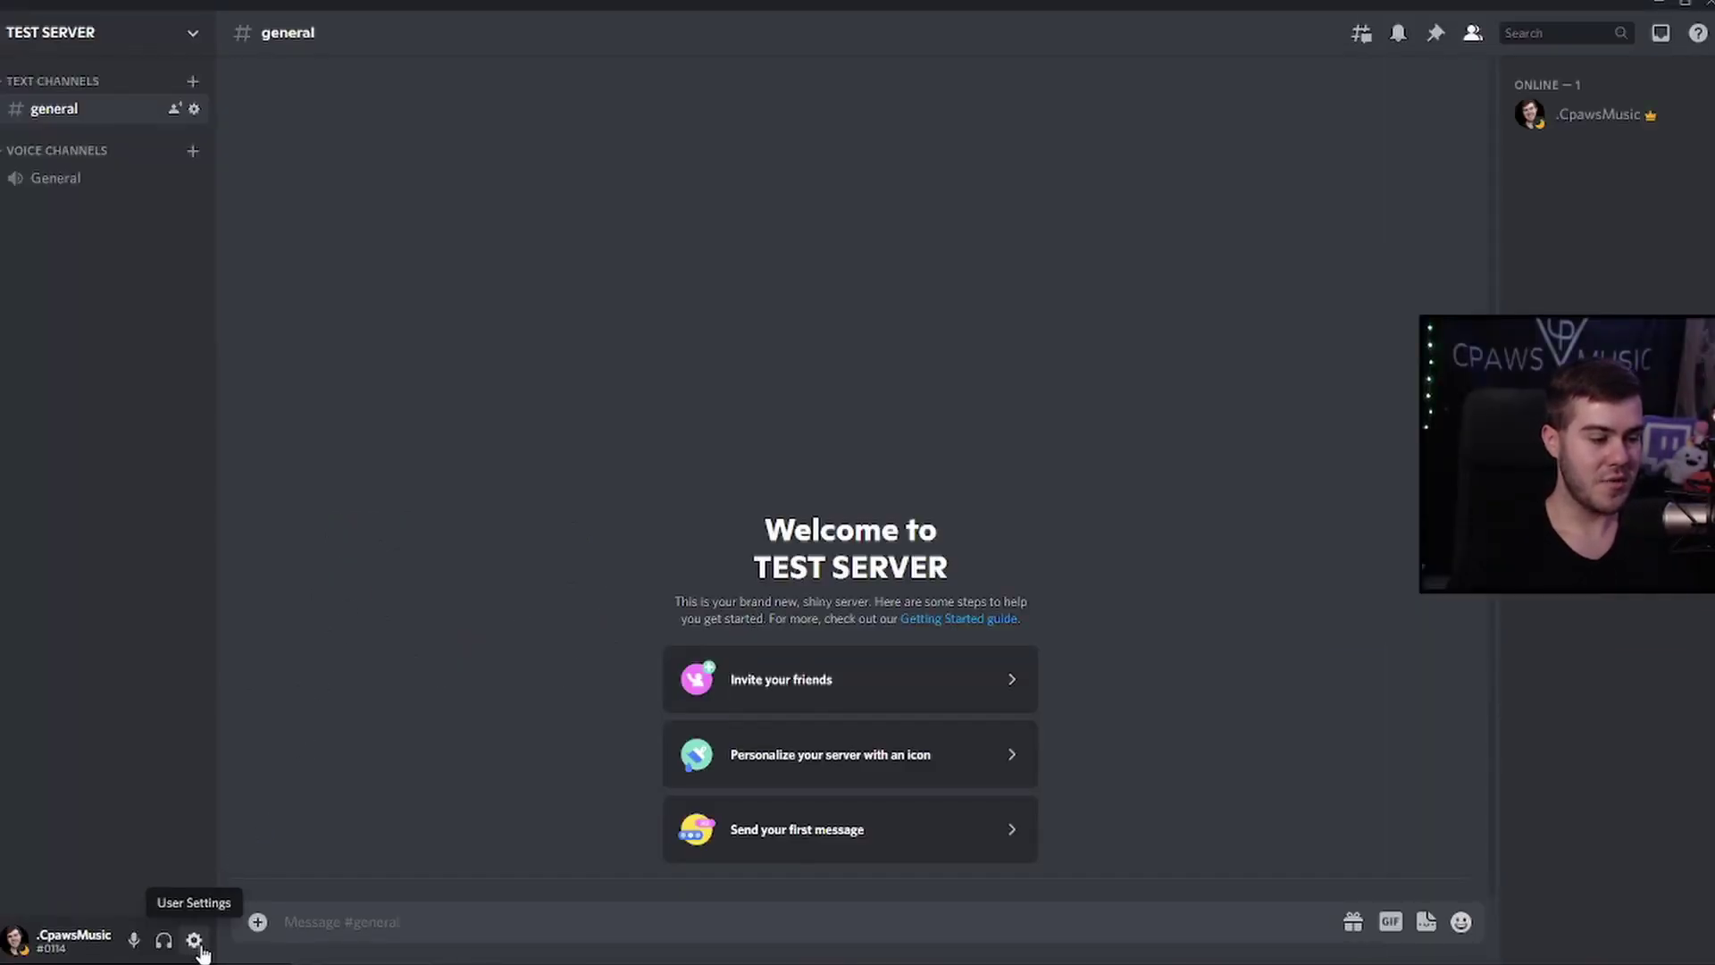
Review the linked Steam and Twitch accounts and Twitch's sub-enabled servers under Connections
click(193, 941)
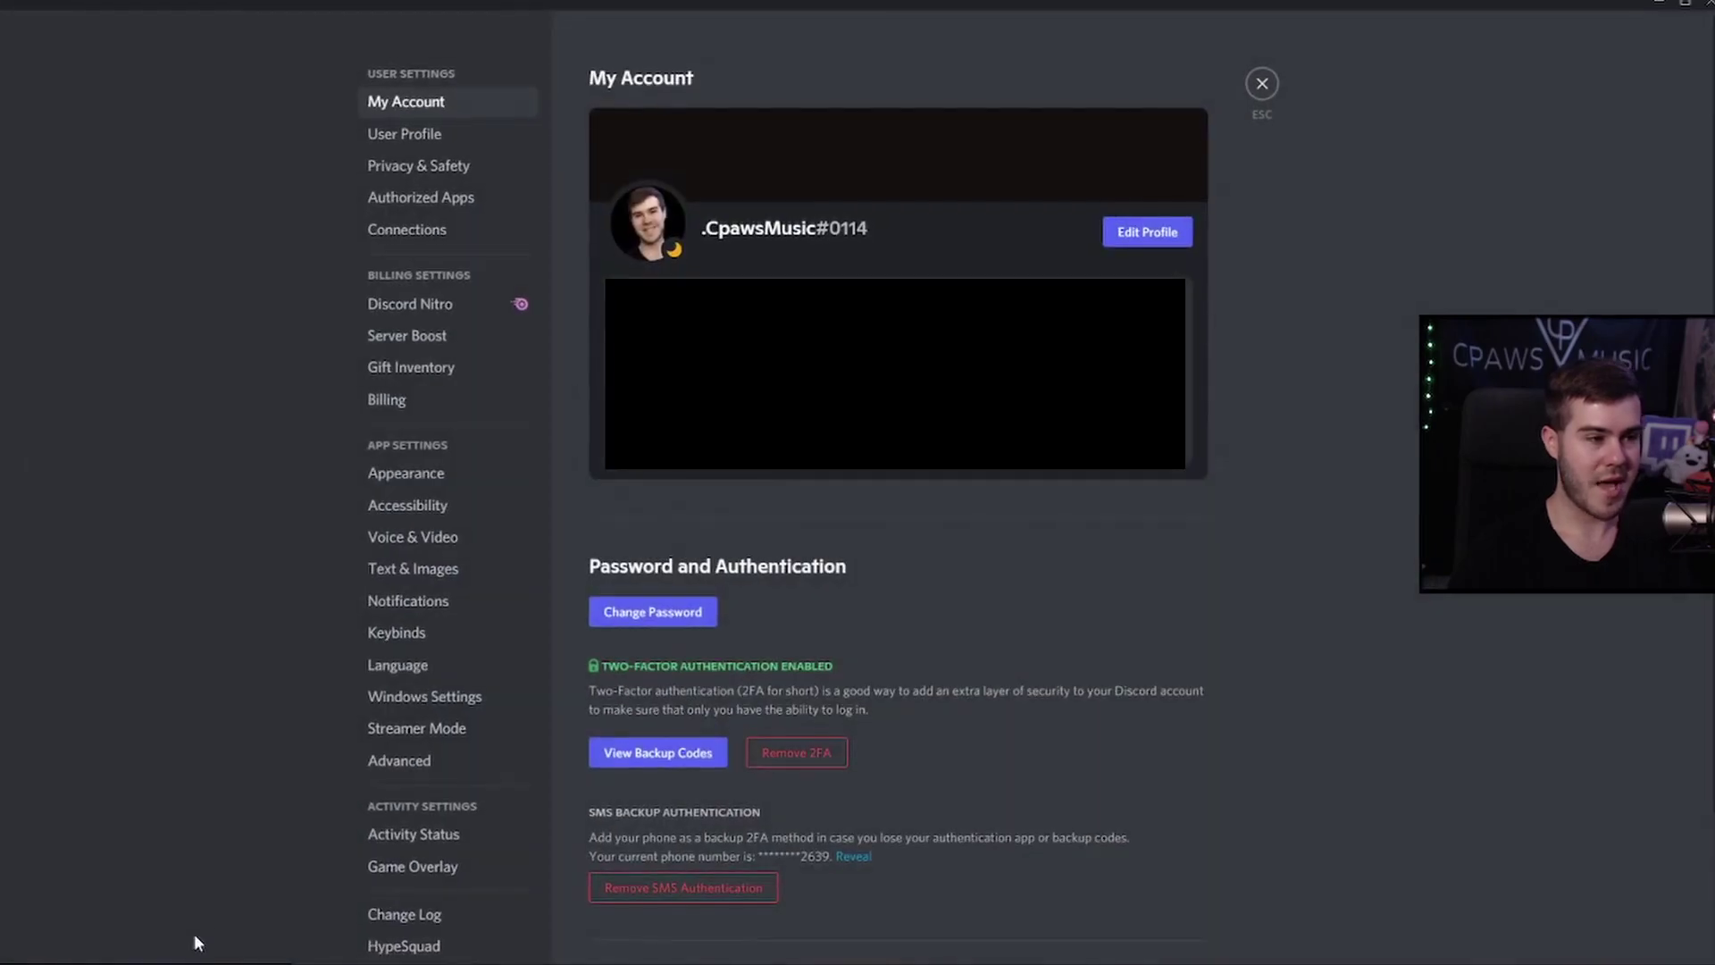
click(401, 230)
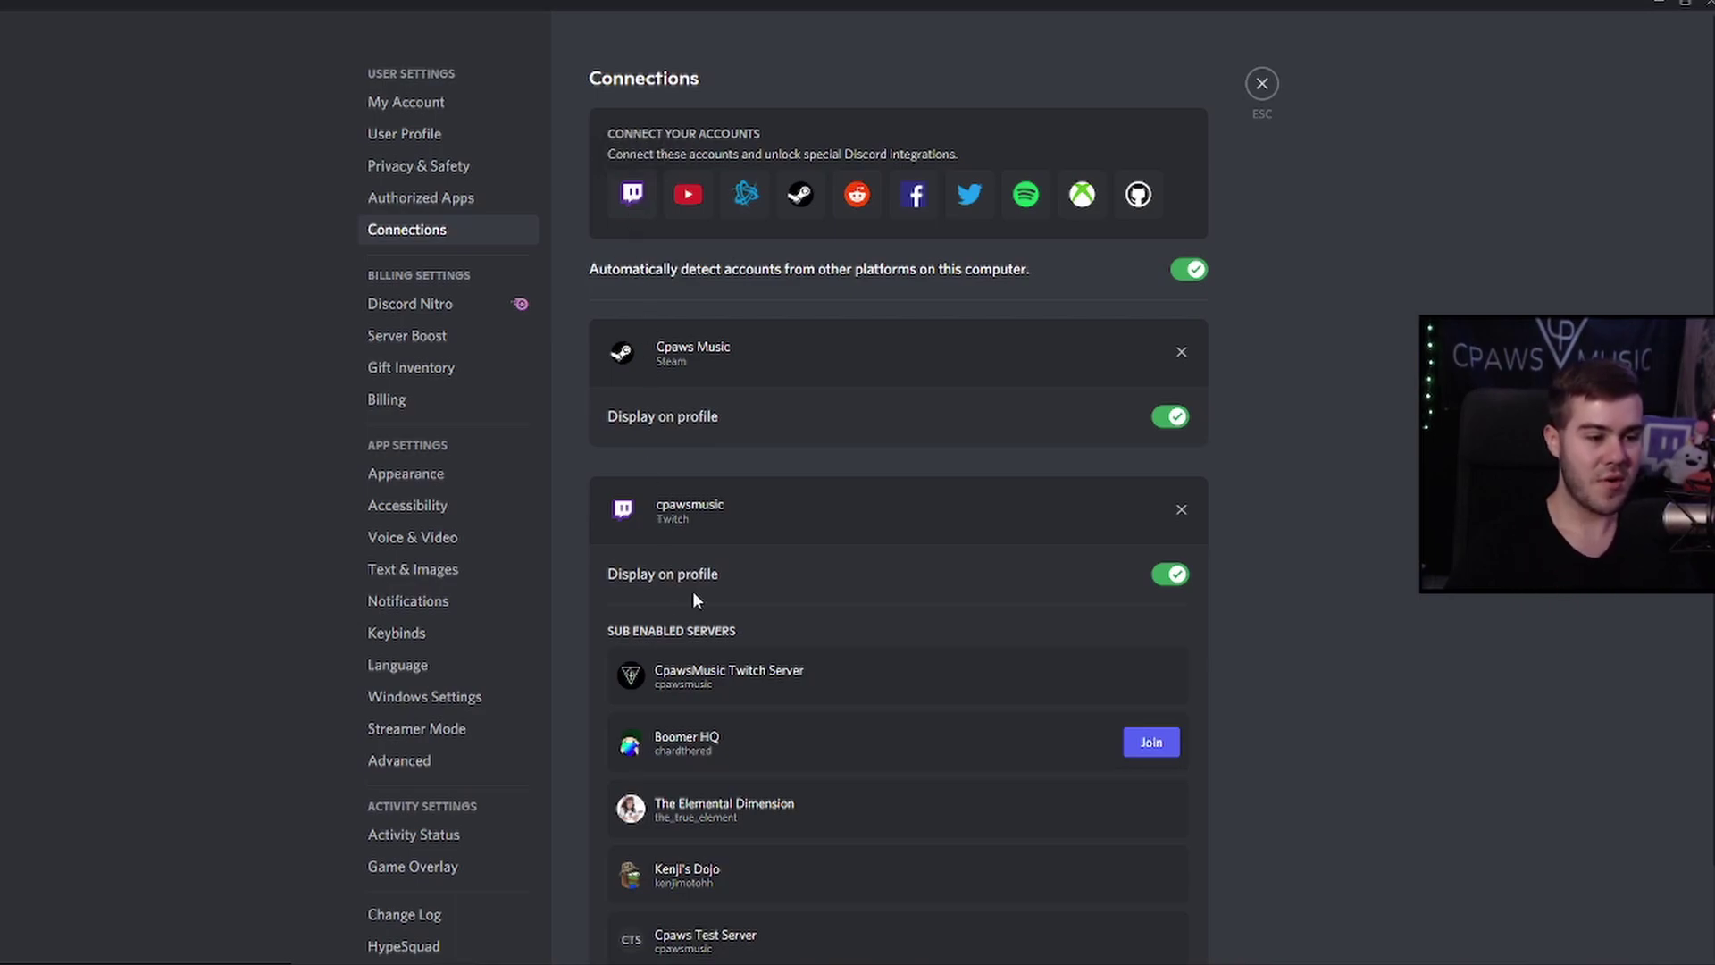
scroll(705, 566, down, 1)
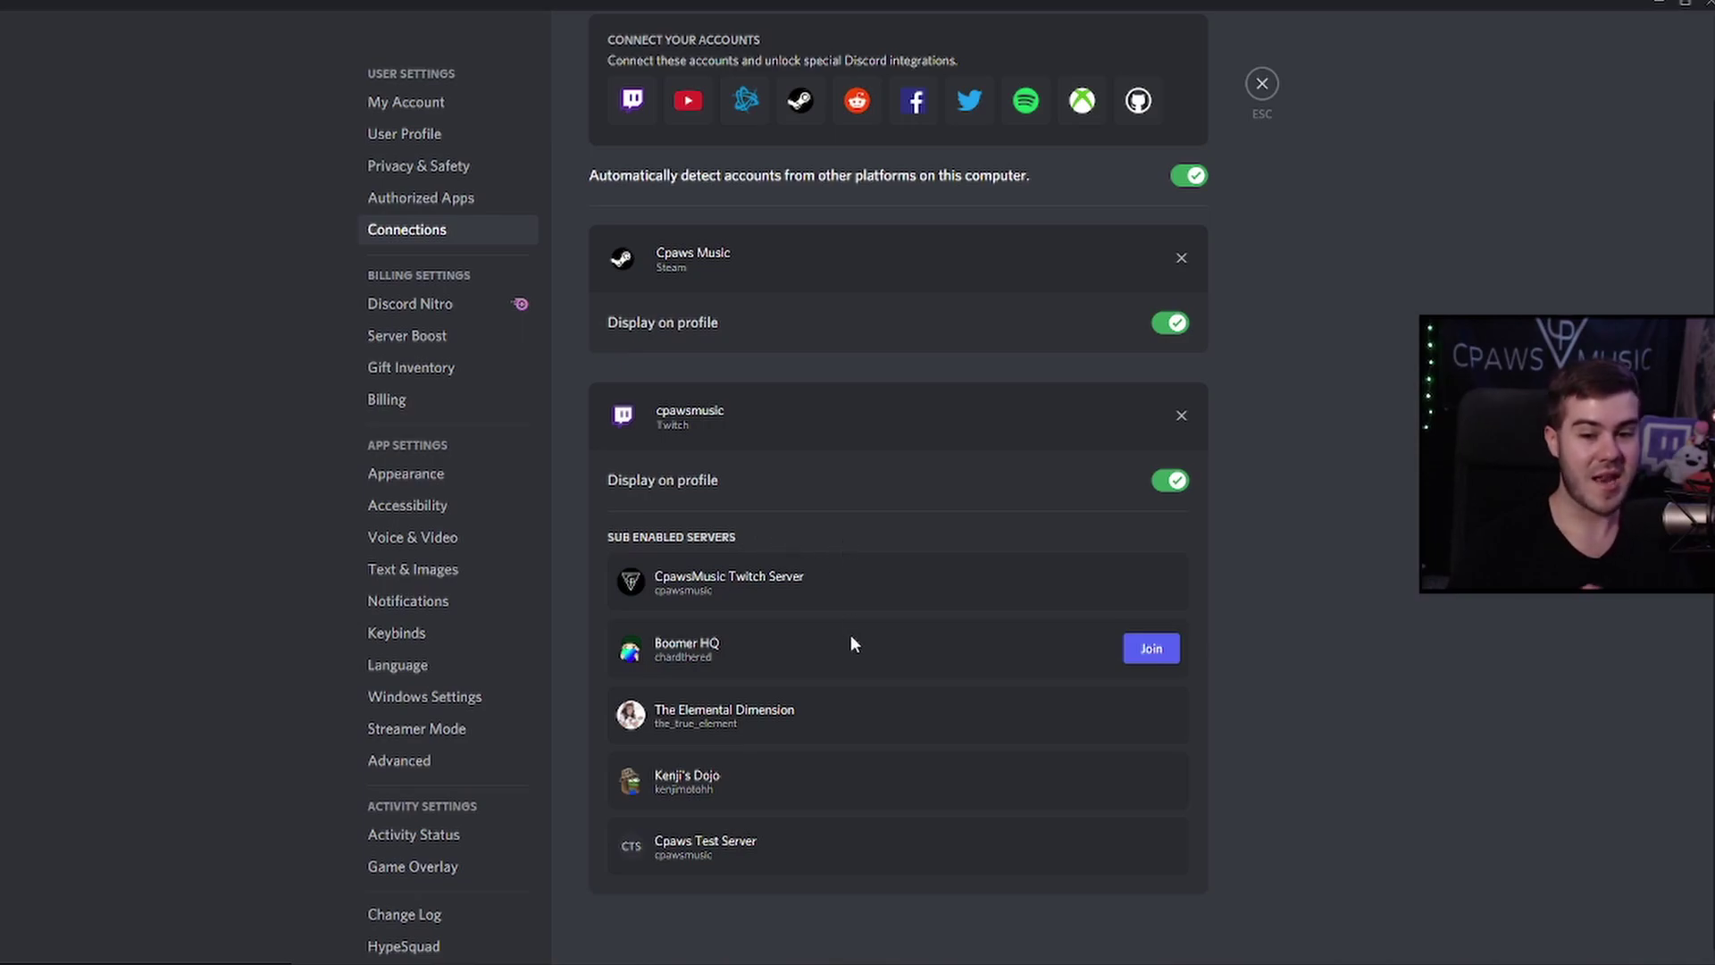
scroll(851, 643, up, 1)
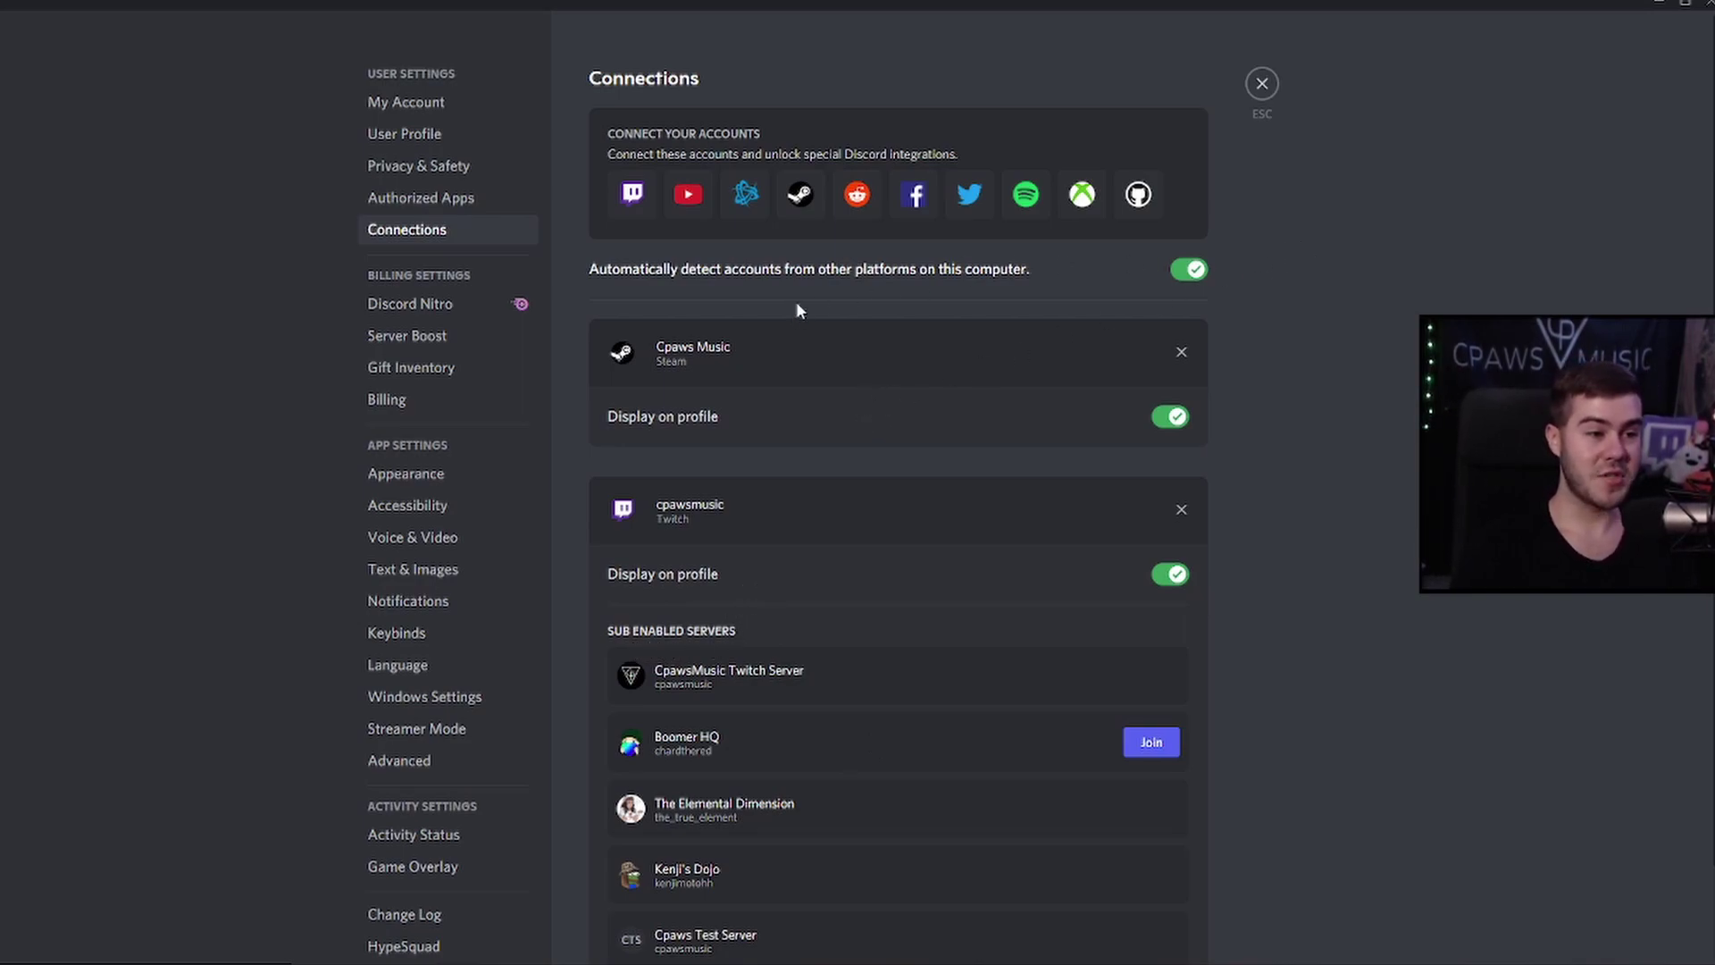
Enable the Twitch integration in TEST SERVER's Integrations settings, syncing to a Twitch Subscriber role
click(1262, 84)
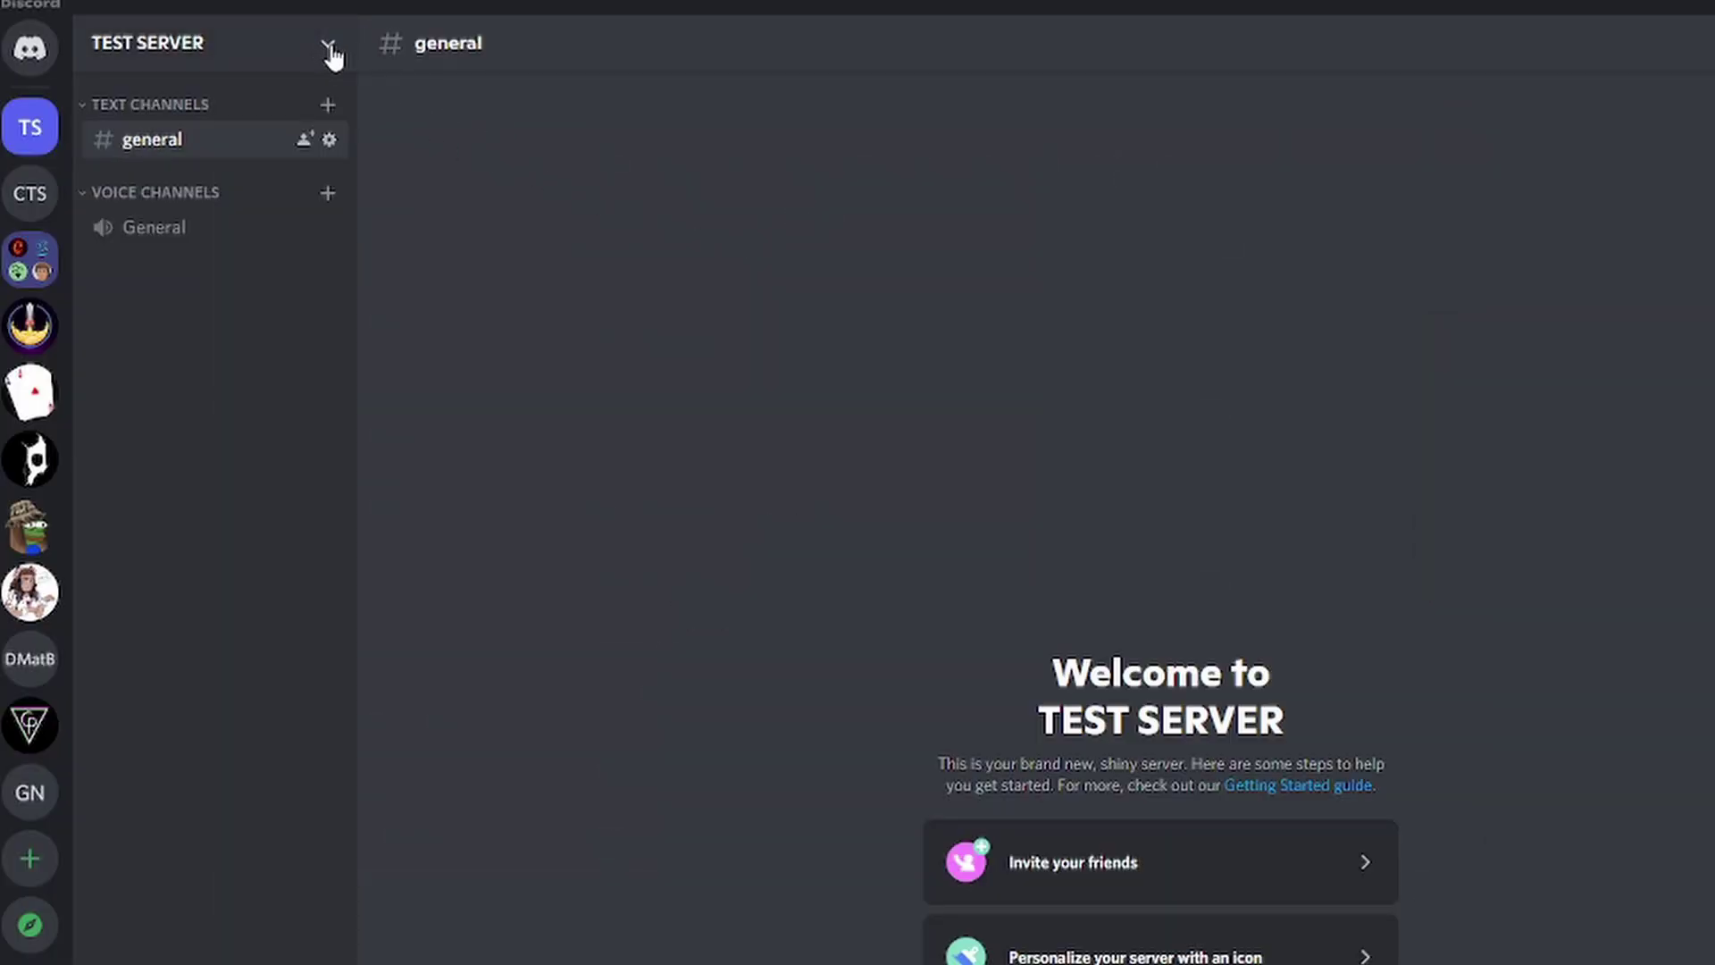
click(328, 46)
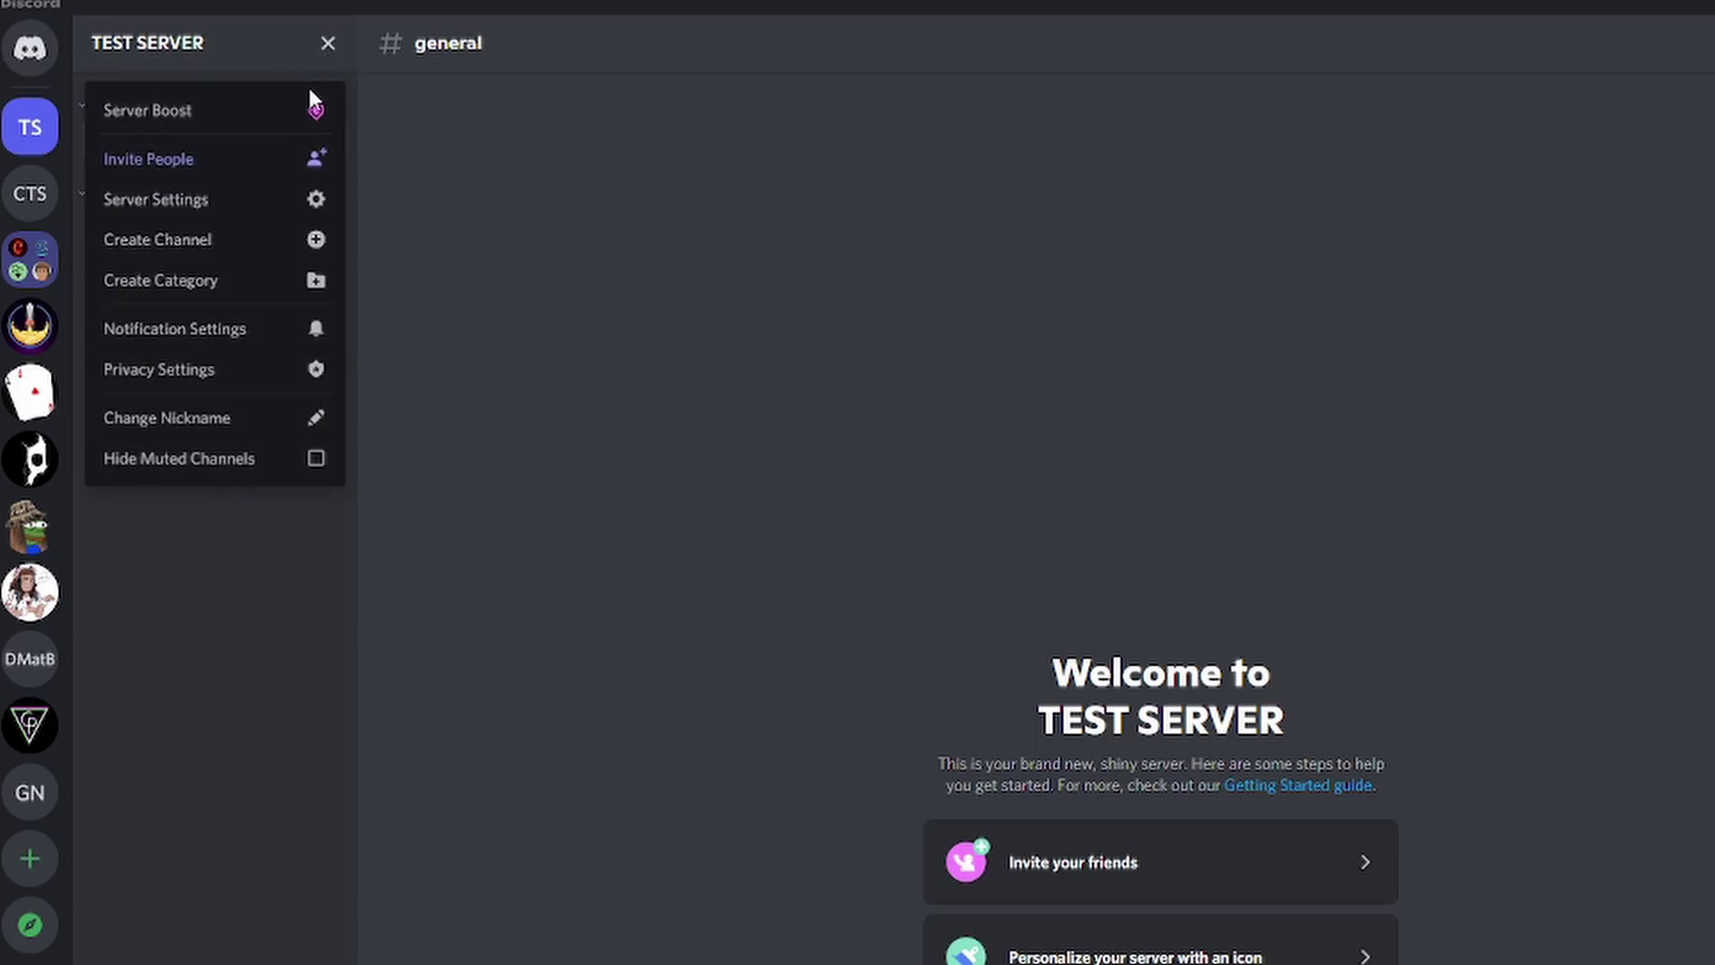
click(247, 204)
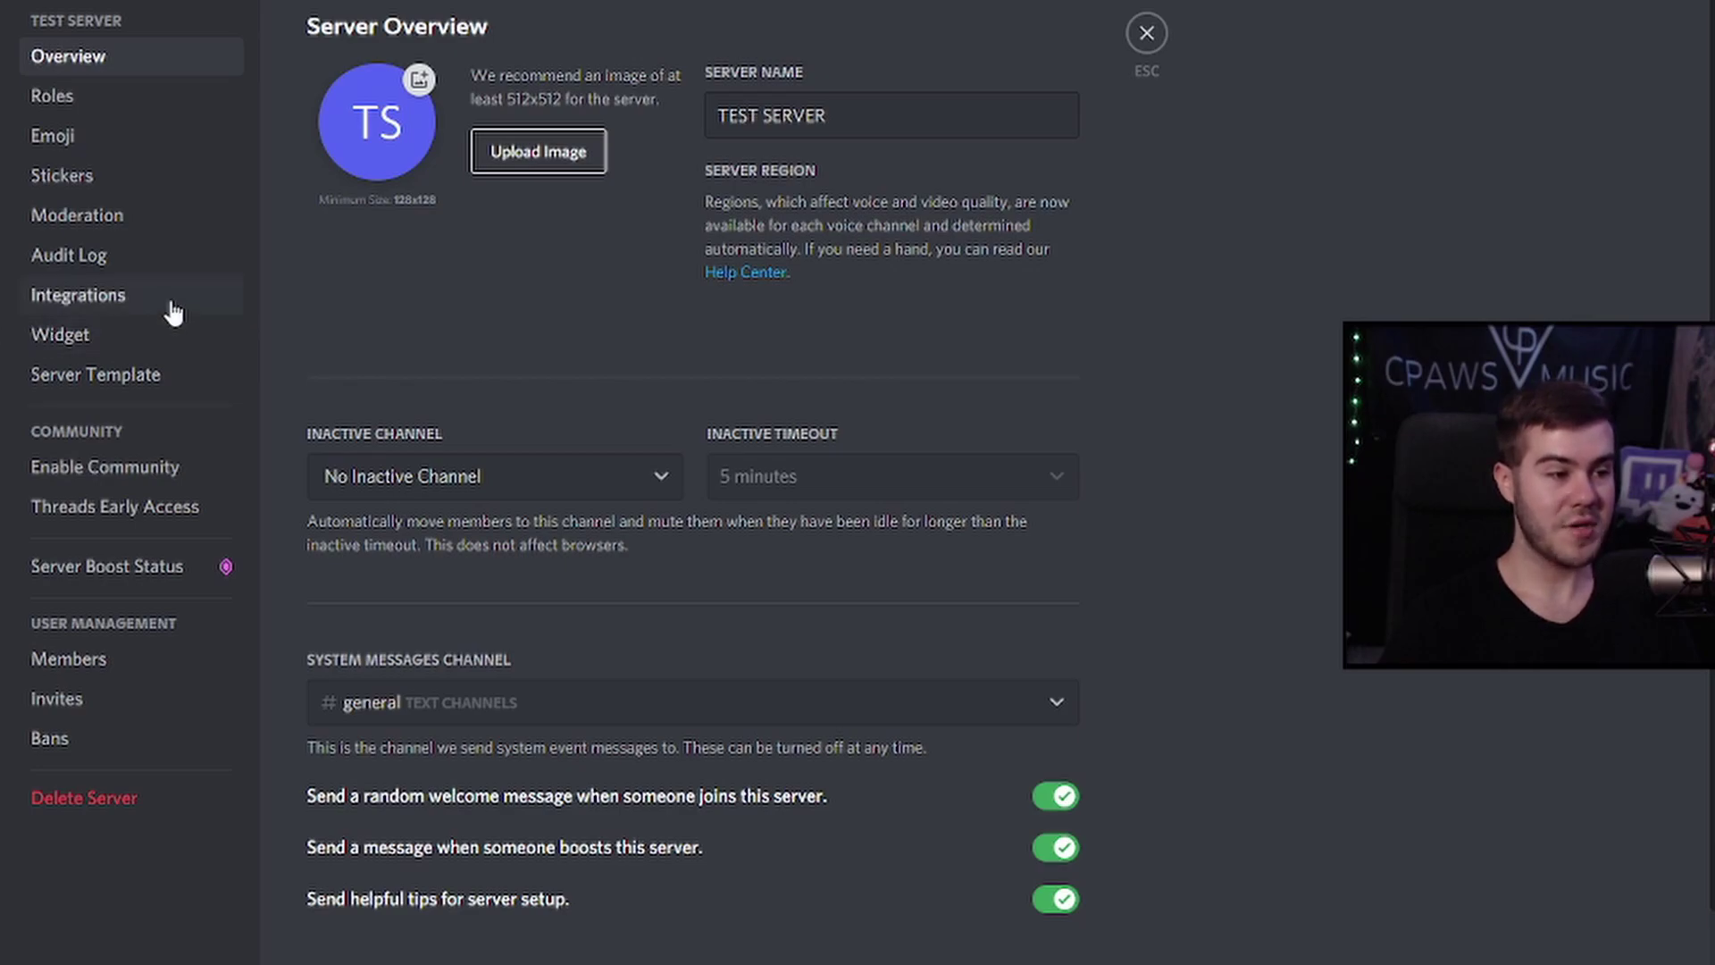
click(67, 300)
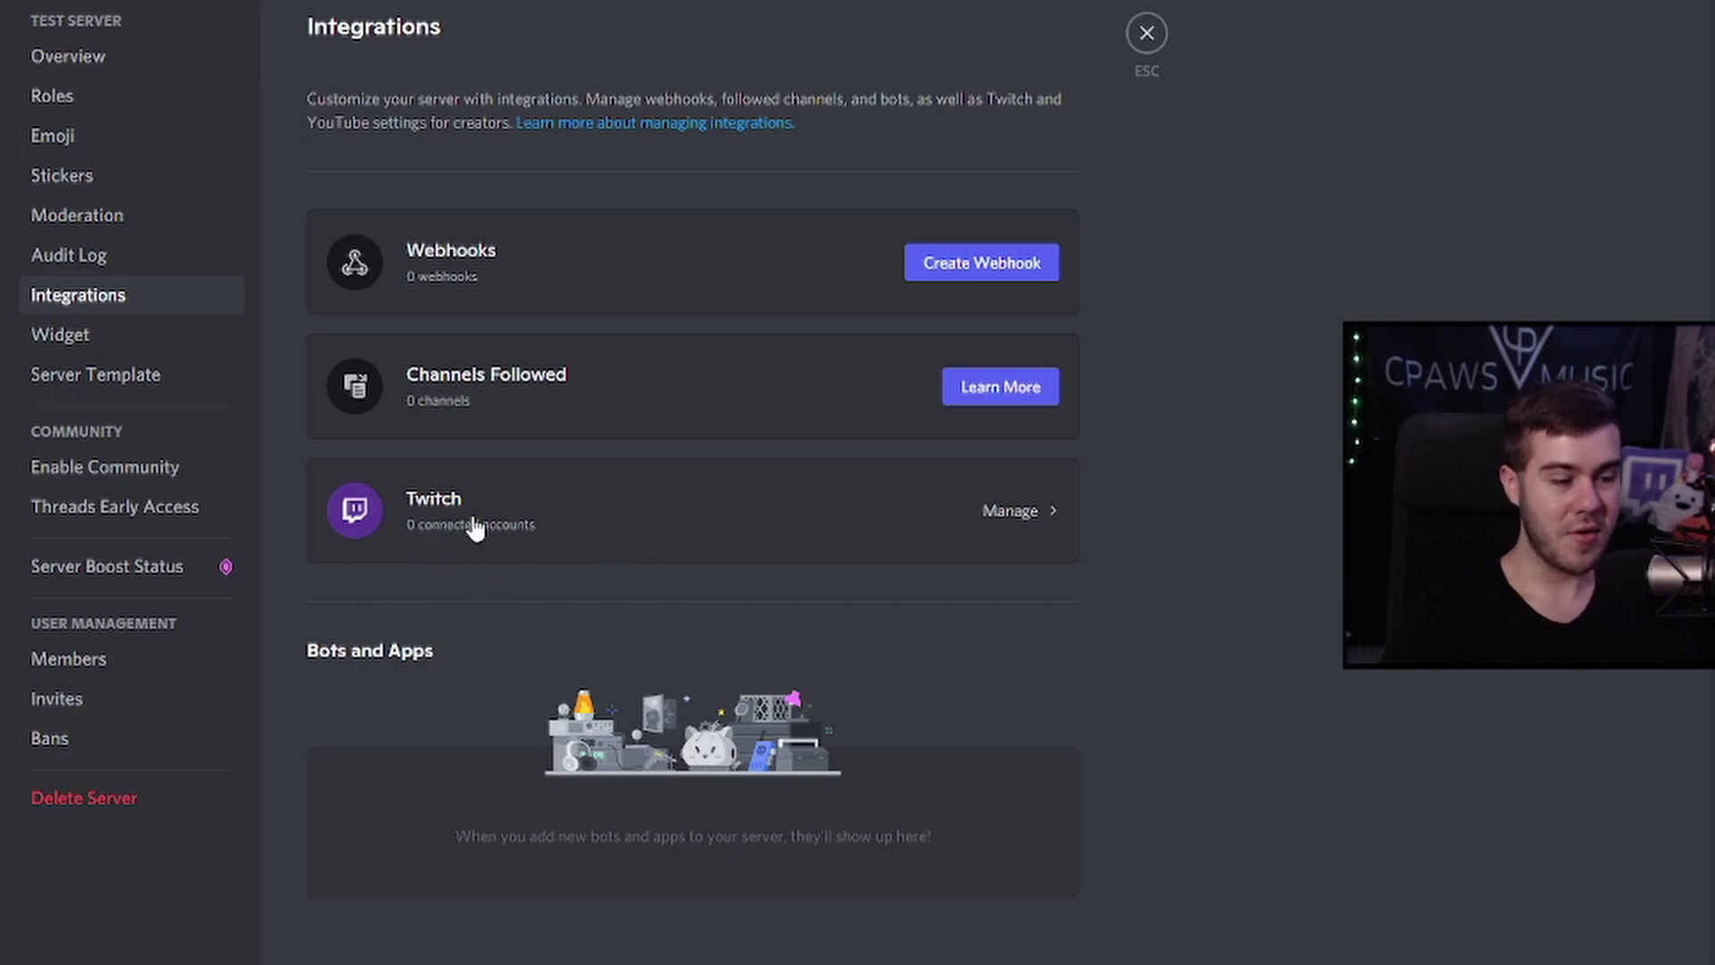
click(1025, 515)
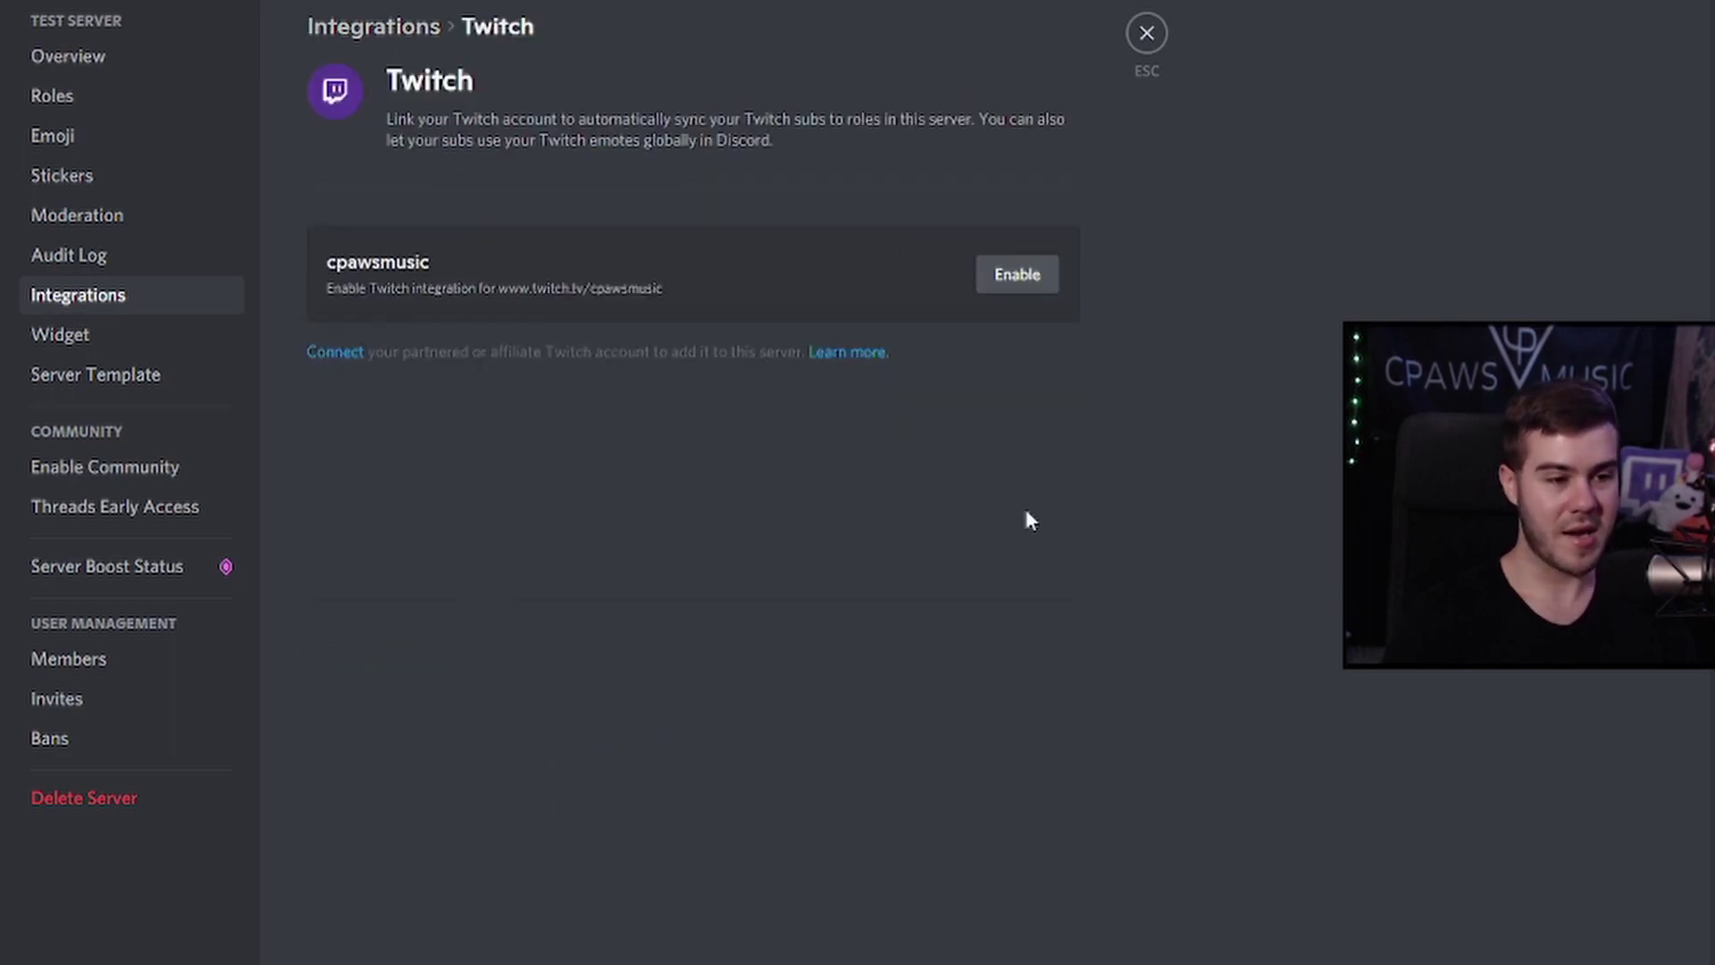
click(1025, 277)
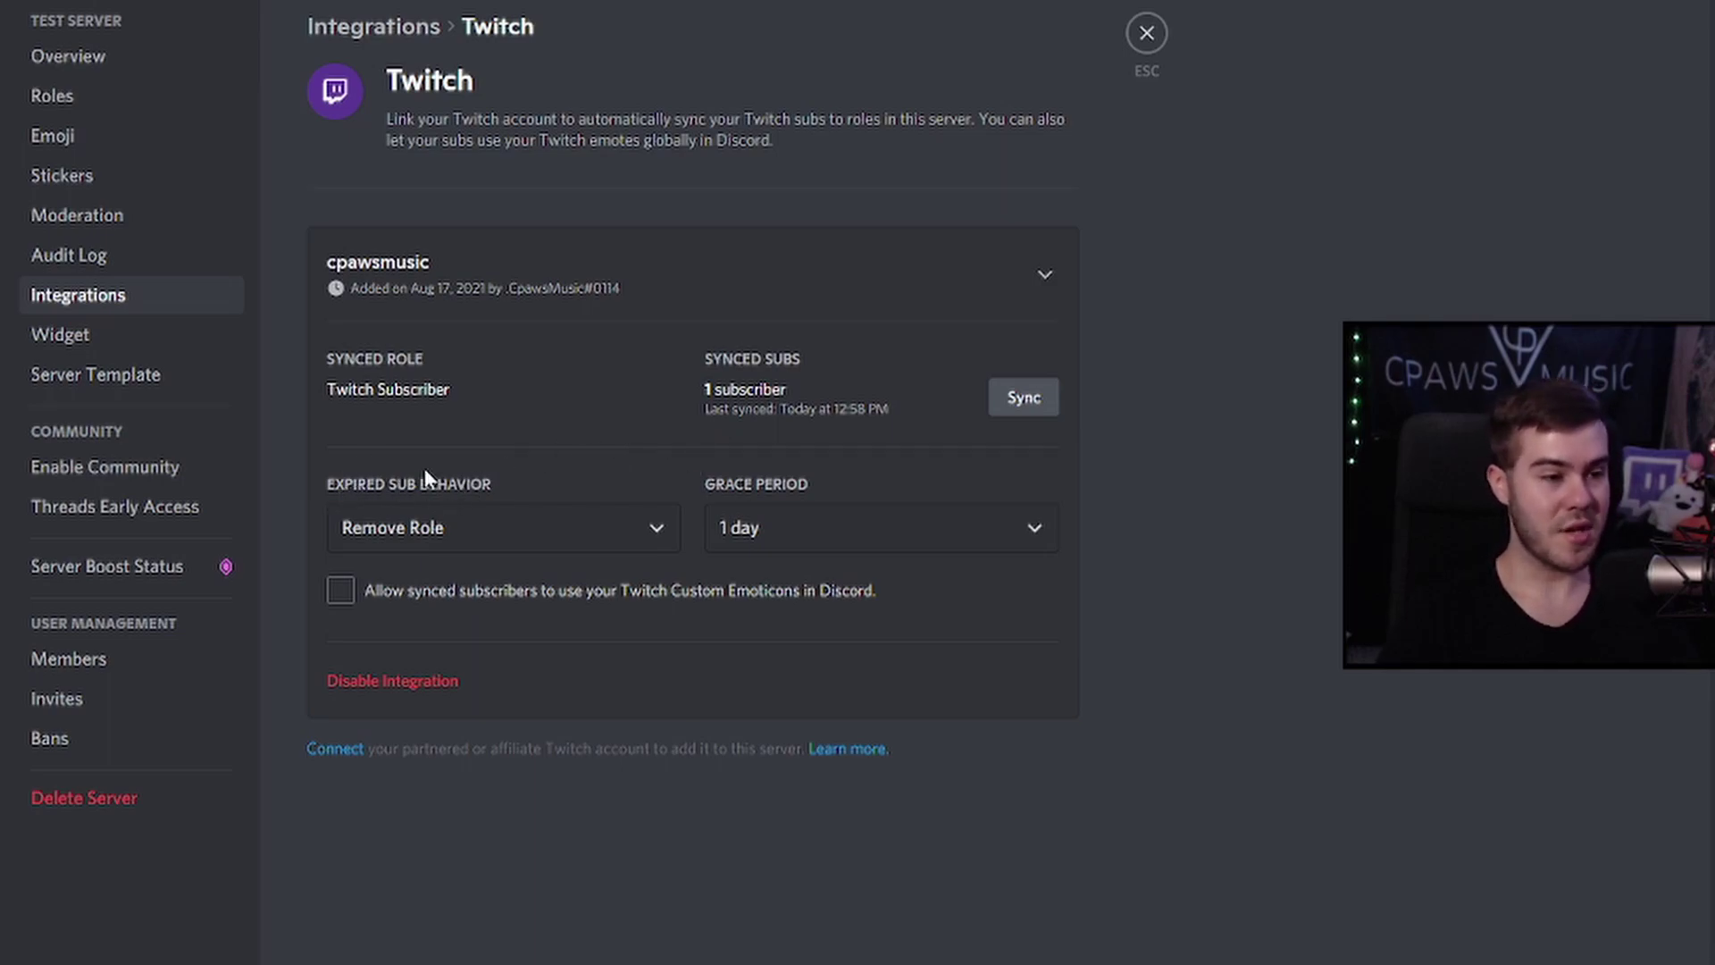
Keep Remove Role with a 1 day grace period, allow Twitch custom emoticons, and save
click(477, 535)
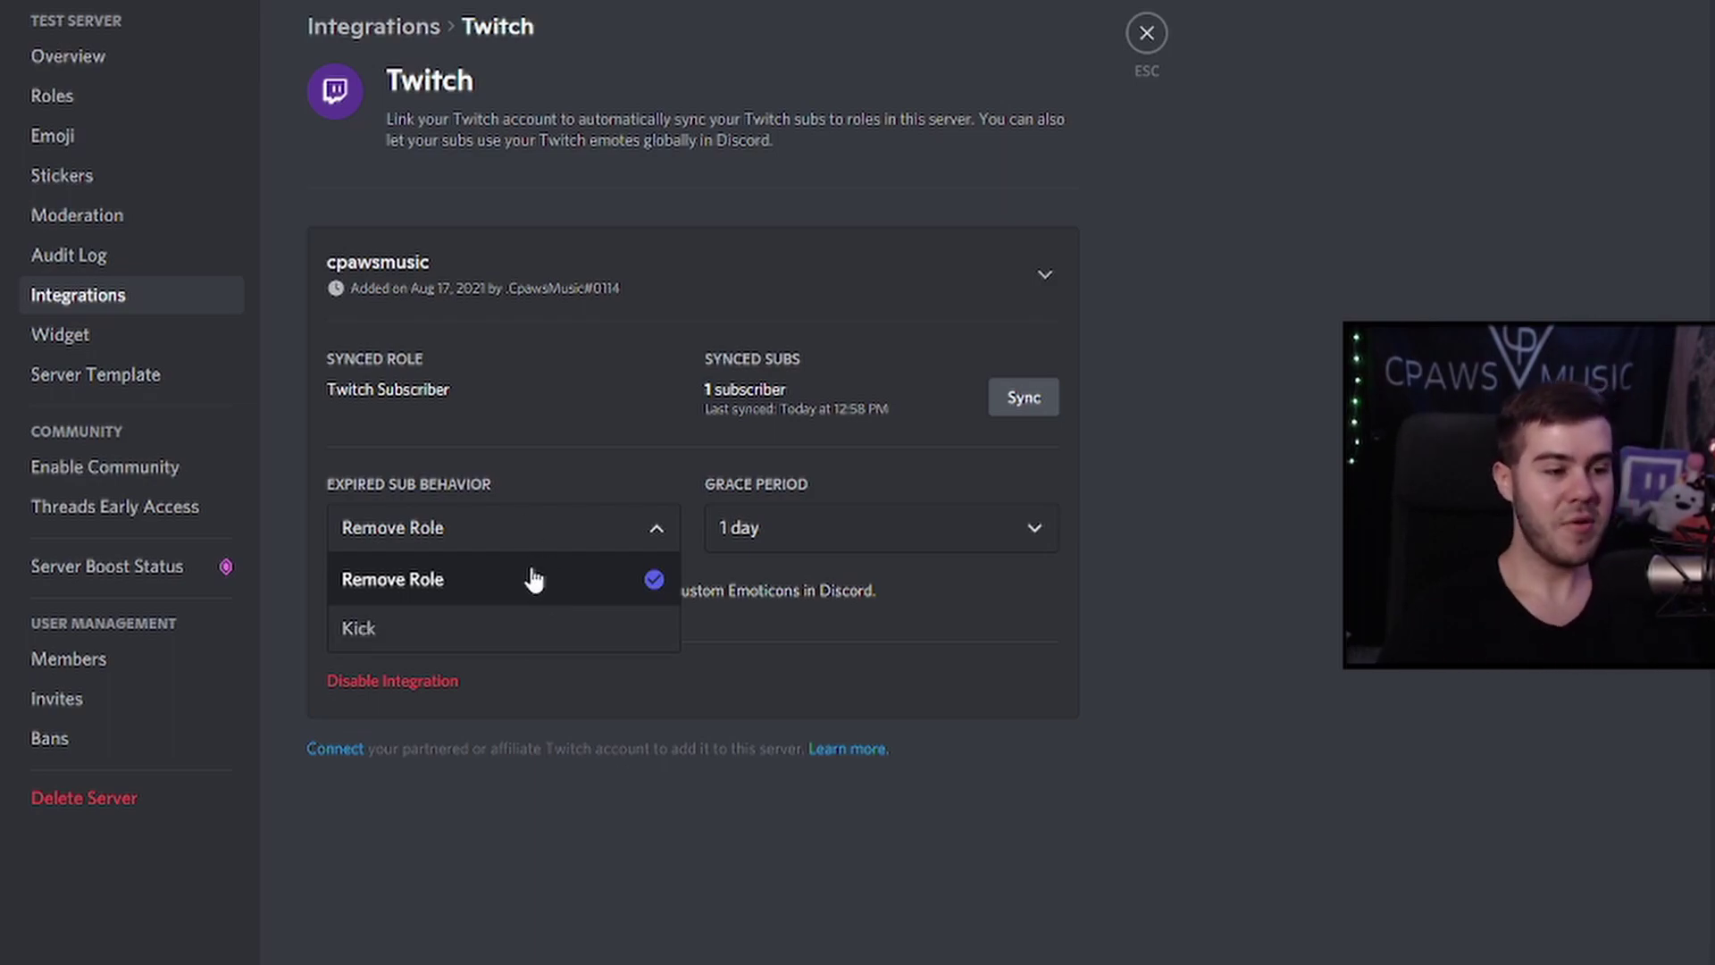
click(529, 589)
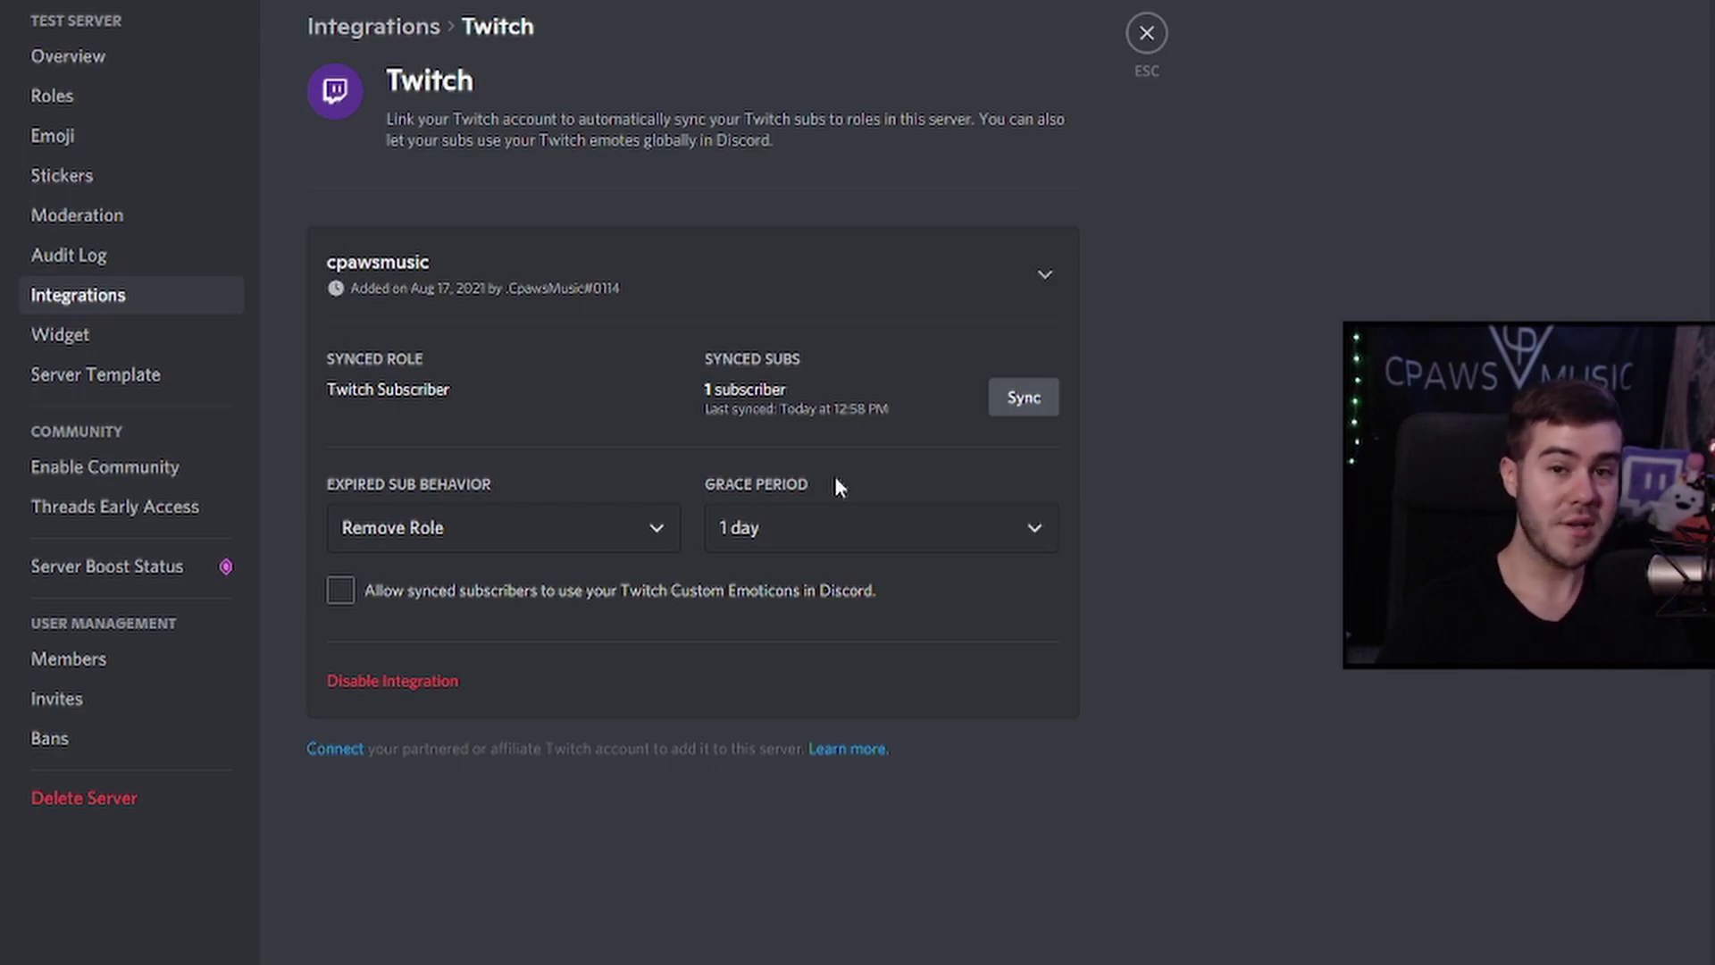
click(835, 536)
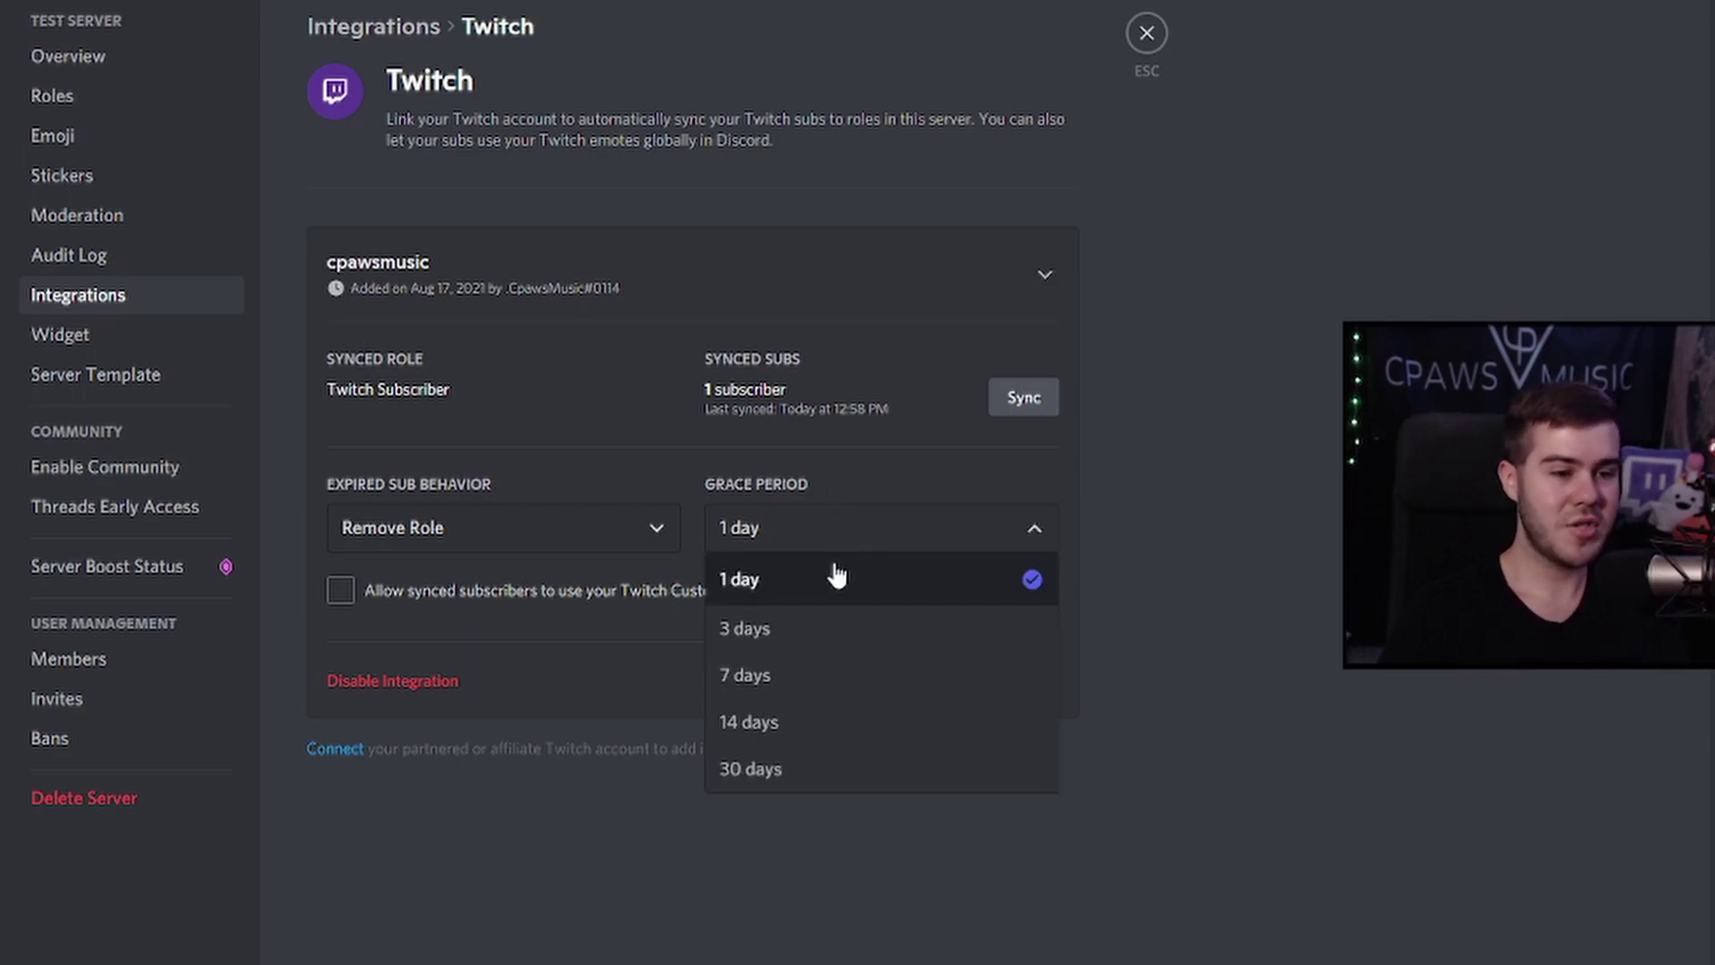
click(704, 457)
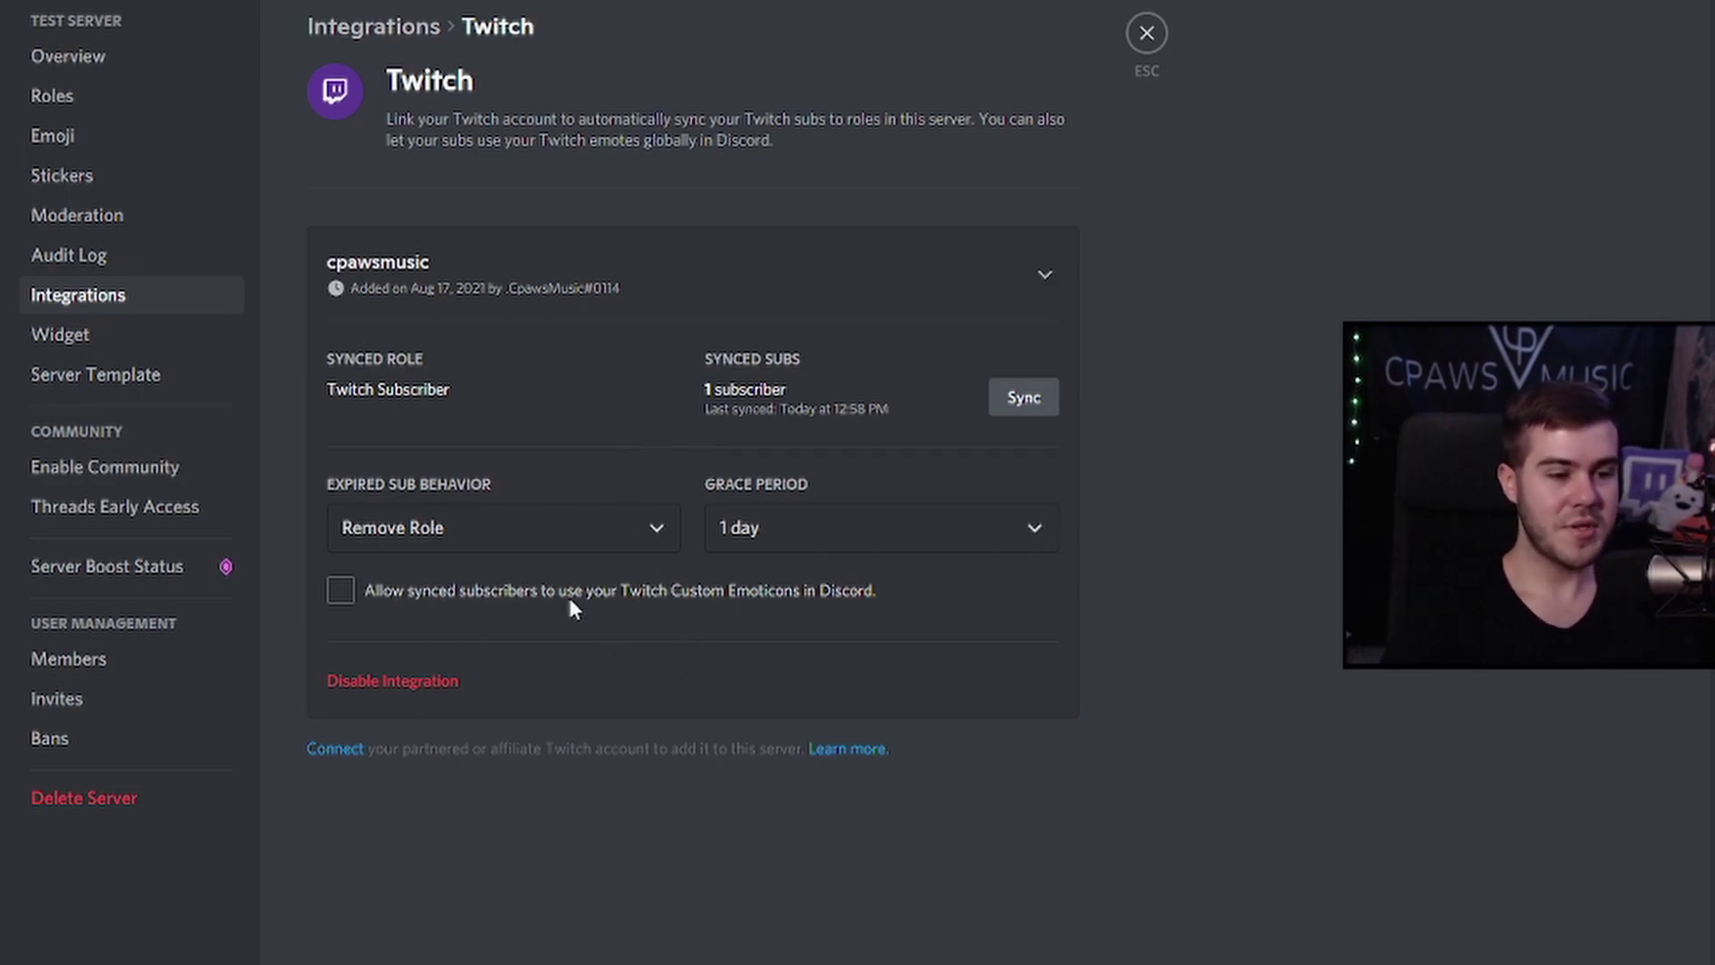
click(340, 597)
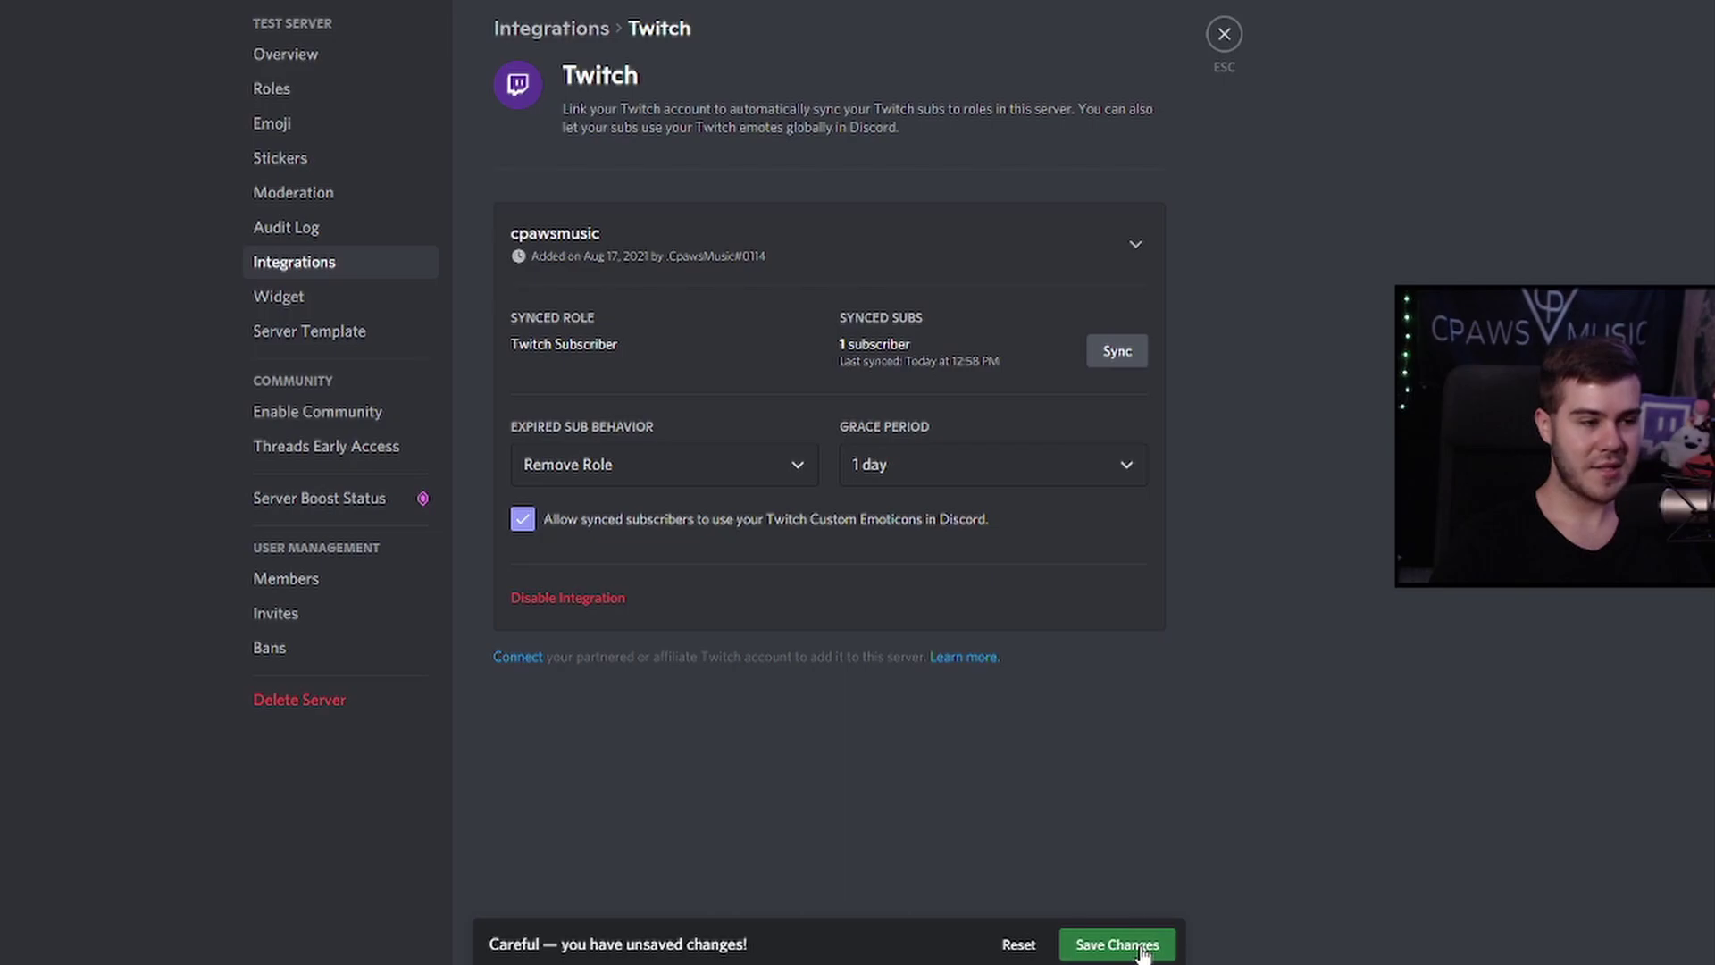
click(1117, 944)
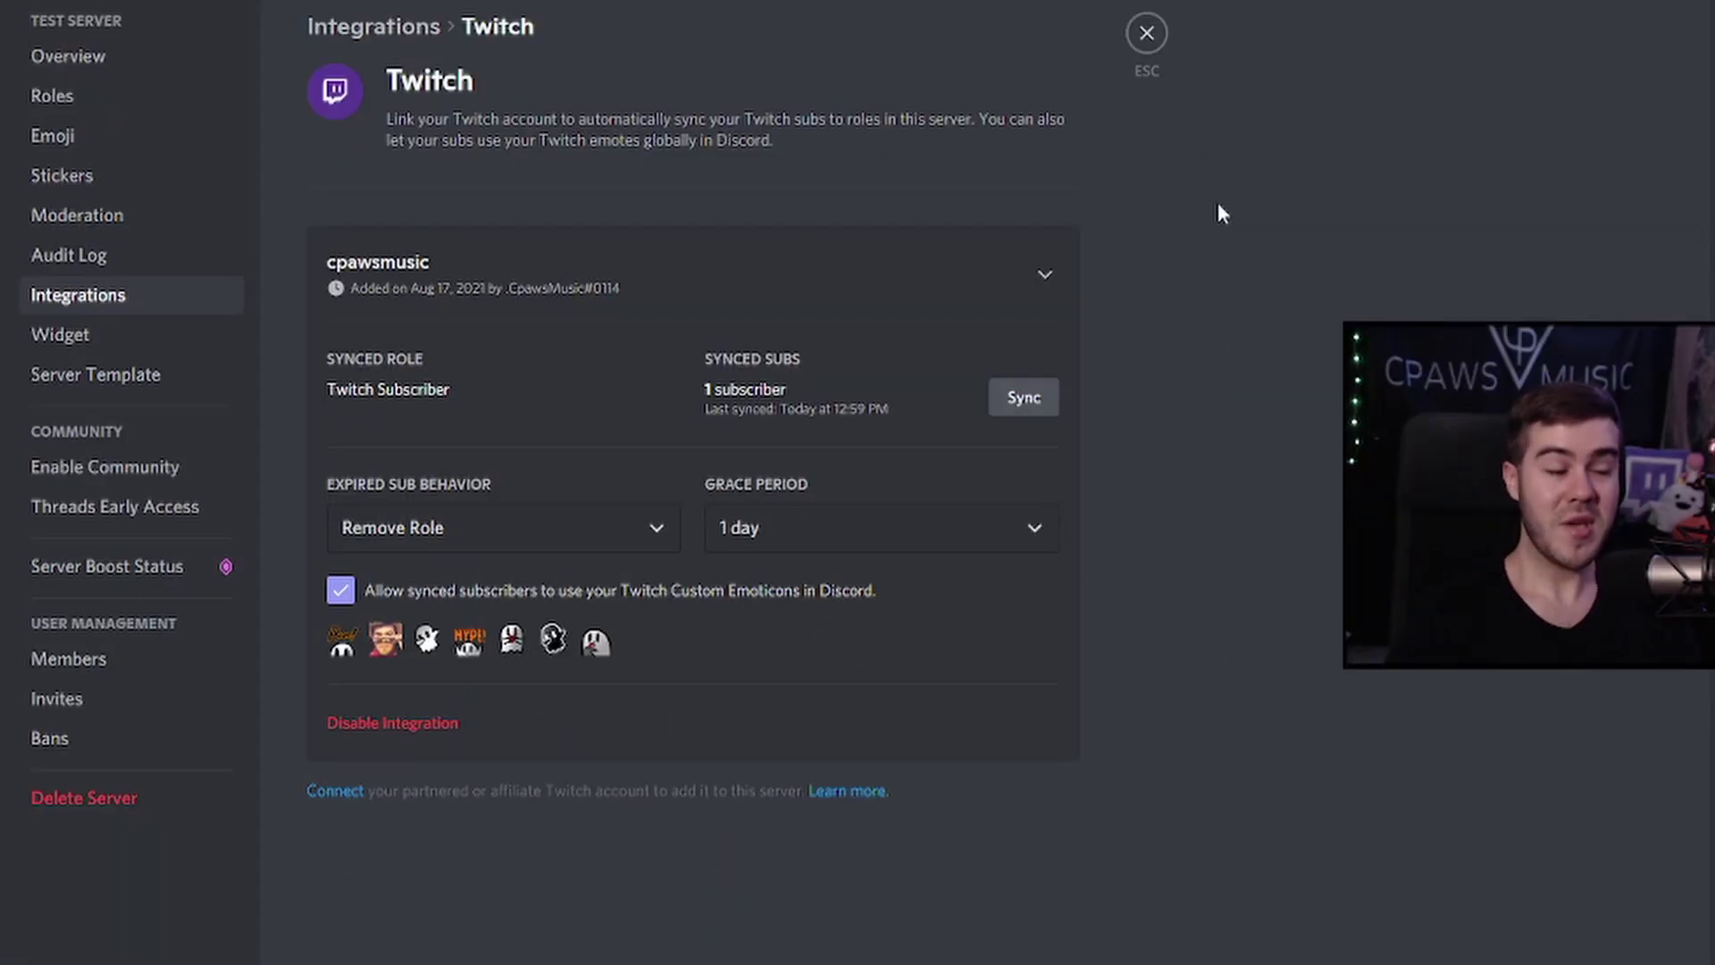
Rename the Twitch Subscriber role to 'Twitch Subs'
click(102, 96)
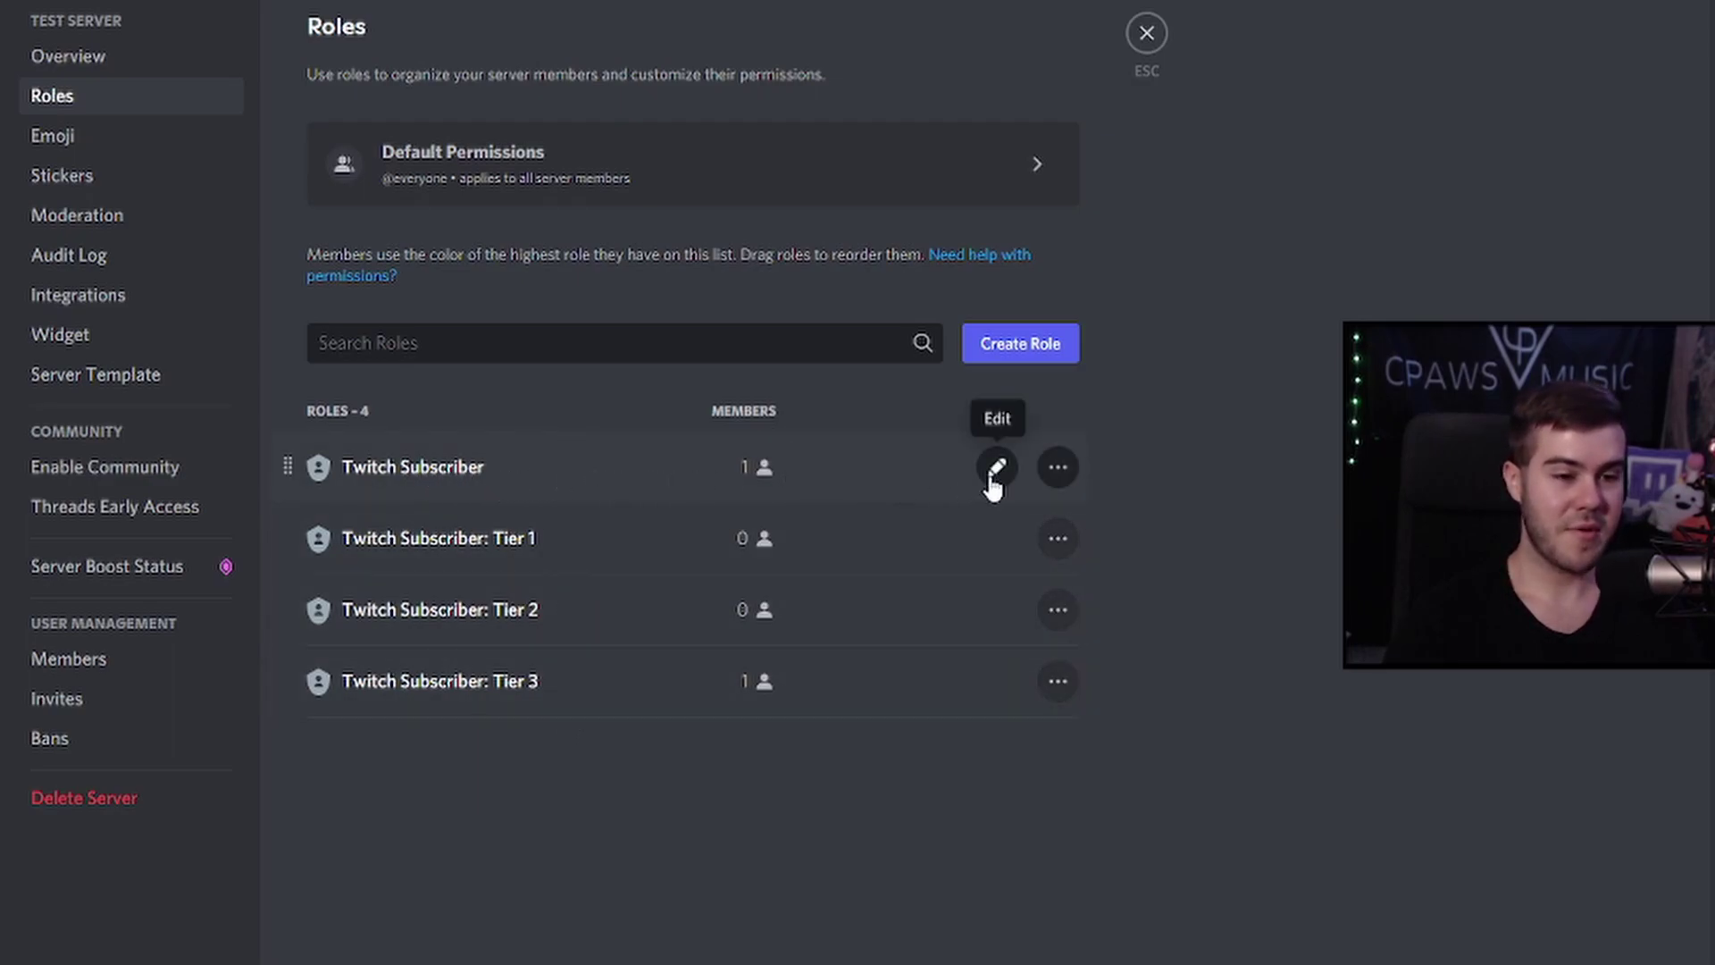
click(997, 468)
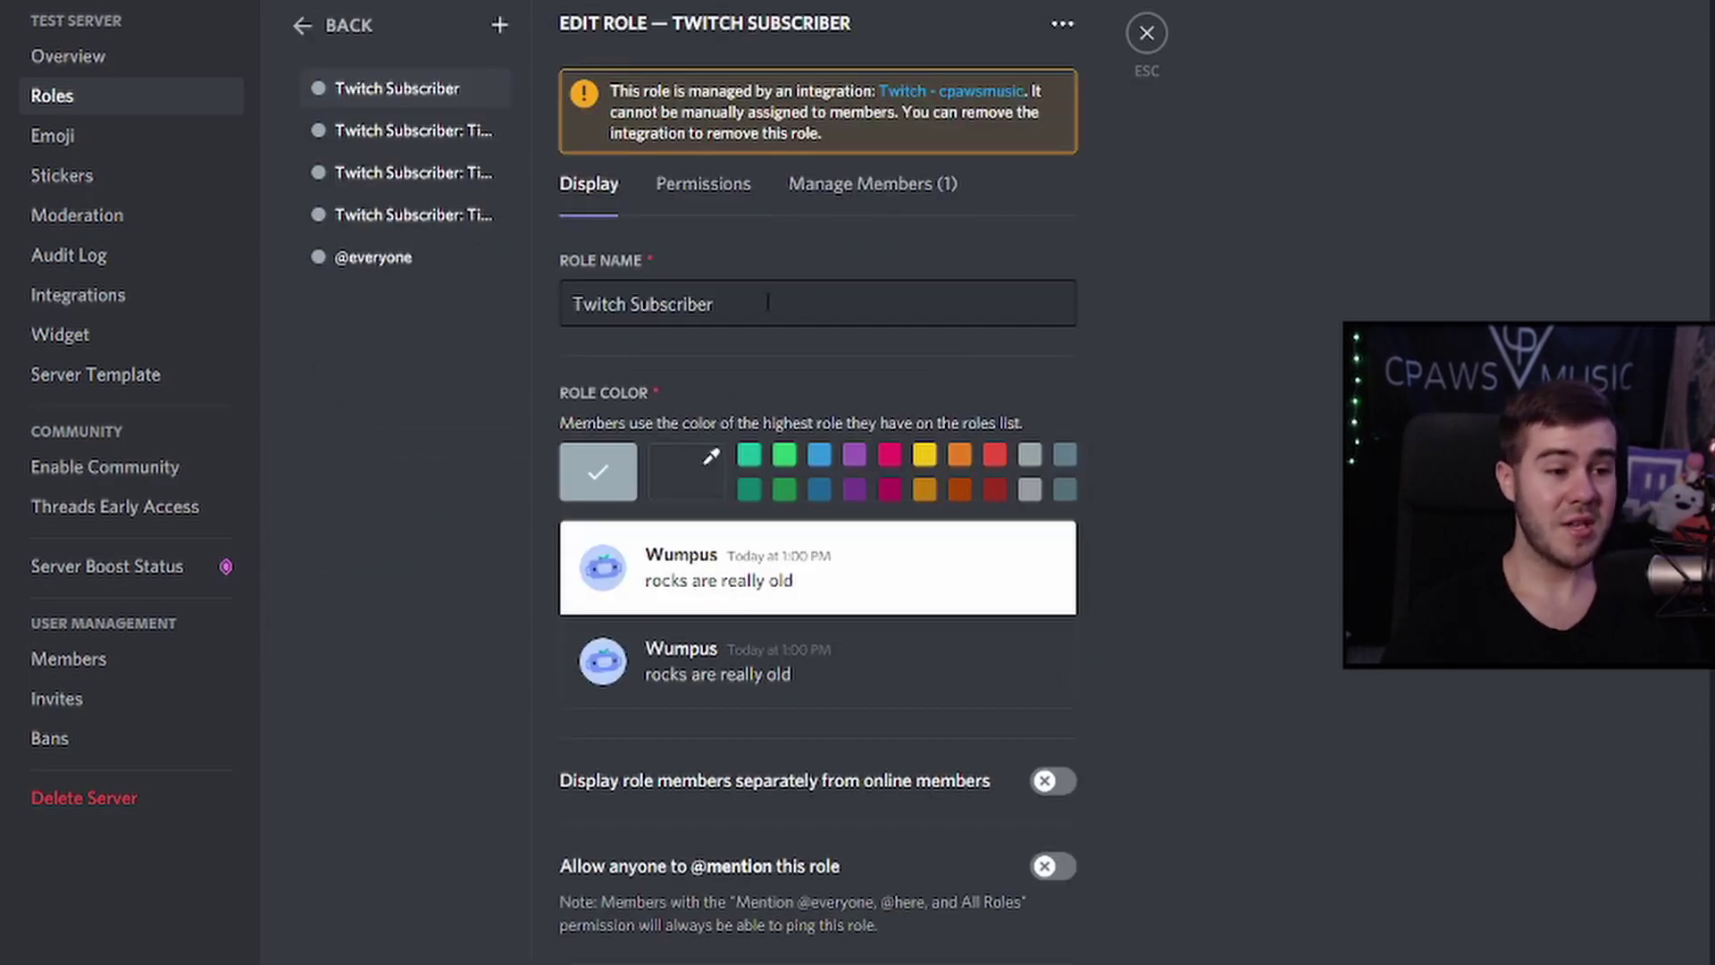
drag(774, 315, 668, 324)
key(BackSpace)
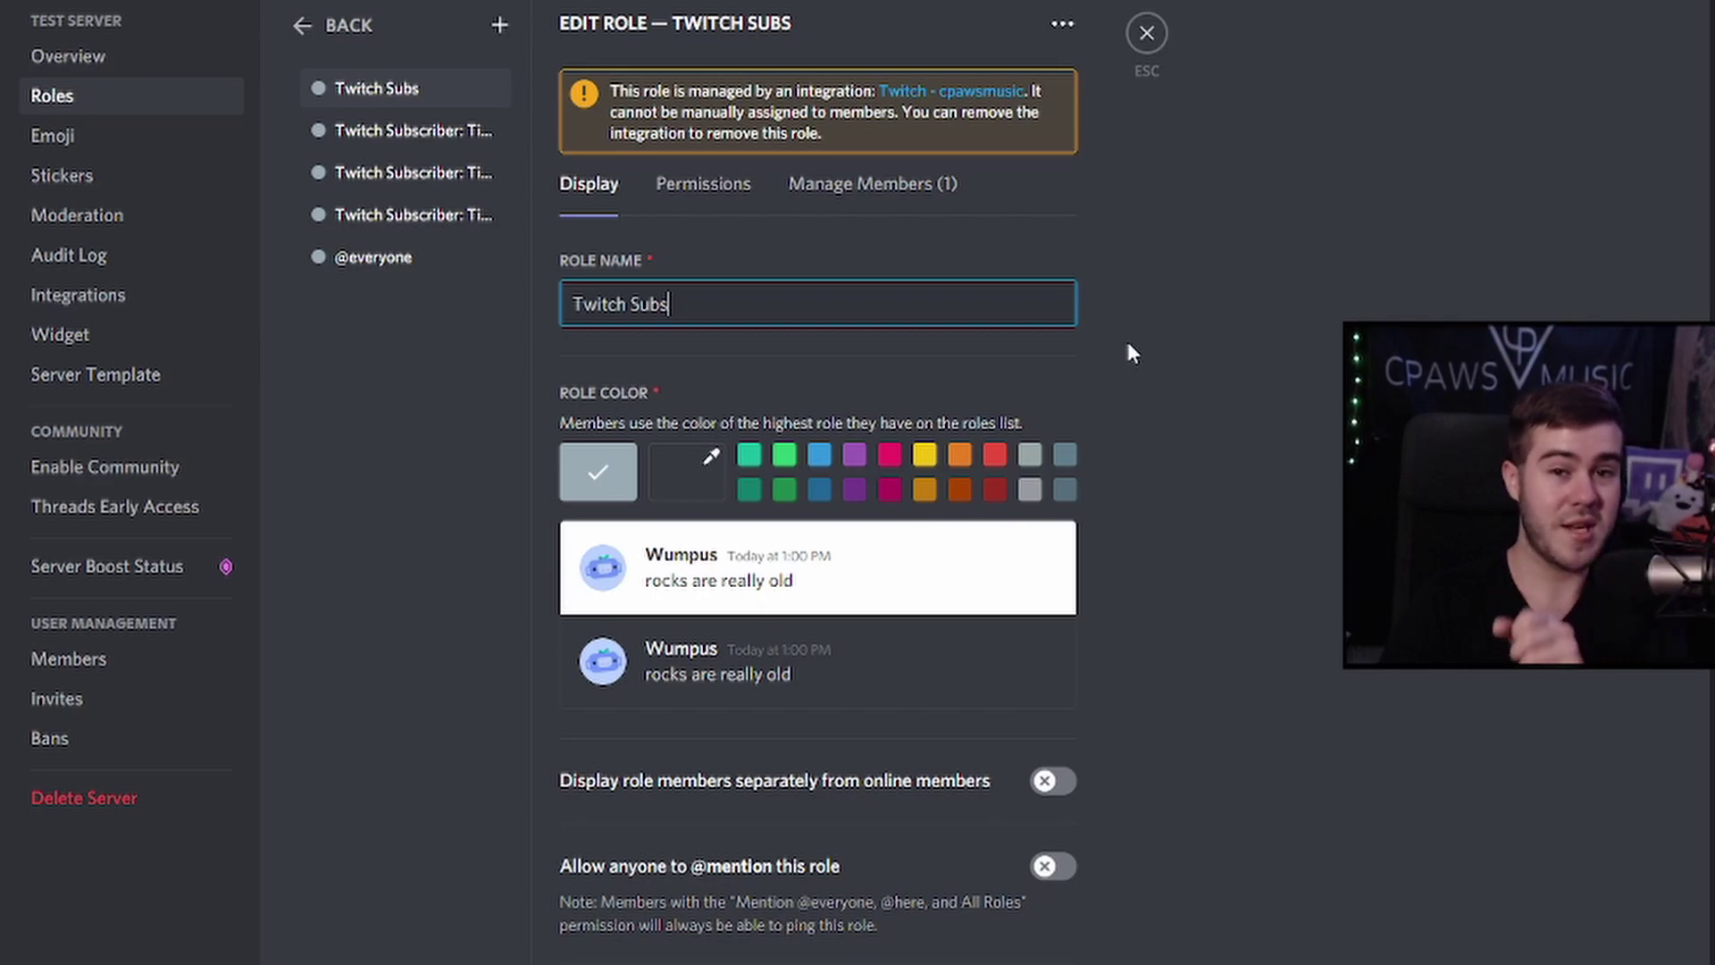
scroll(1134, 344, down, 1)
scroll(1134, 345, up, 1)
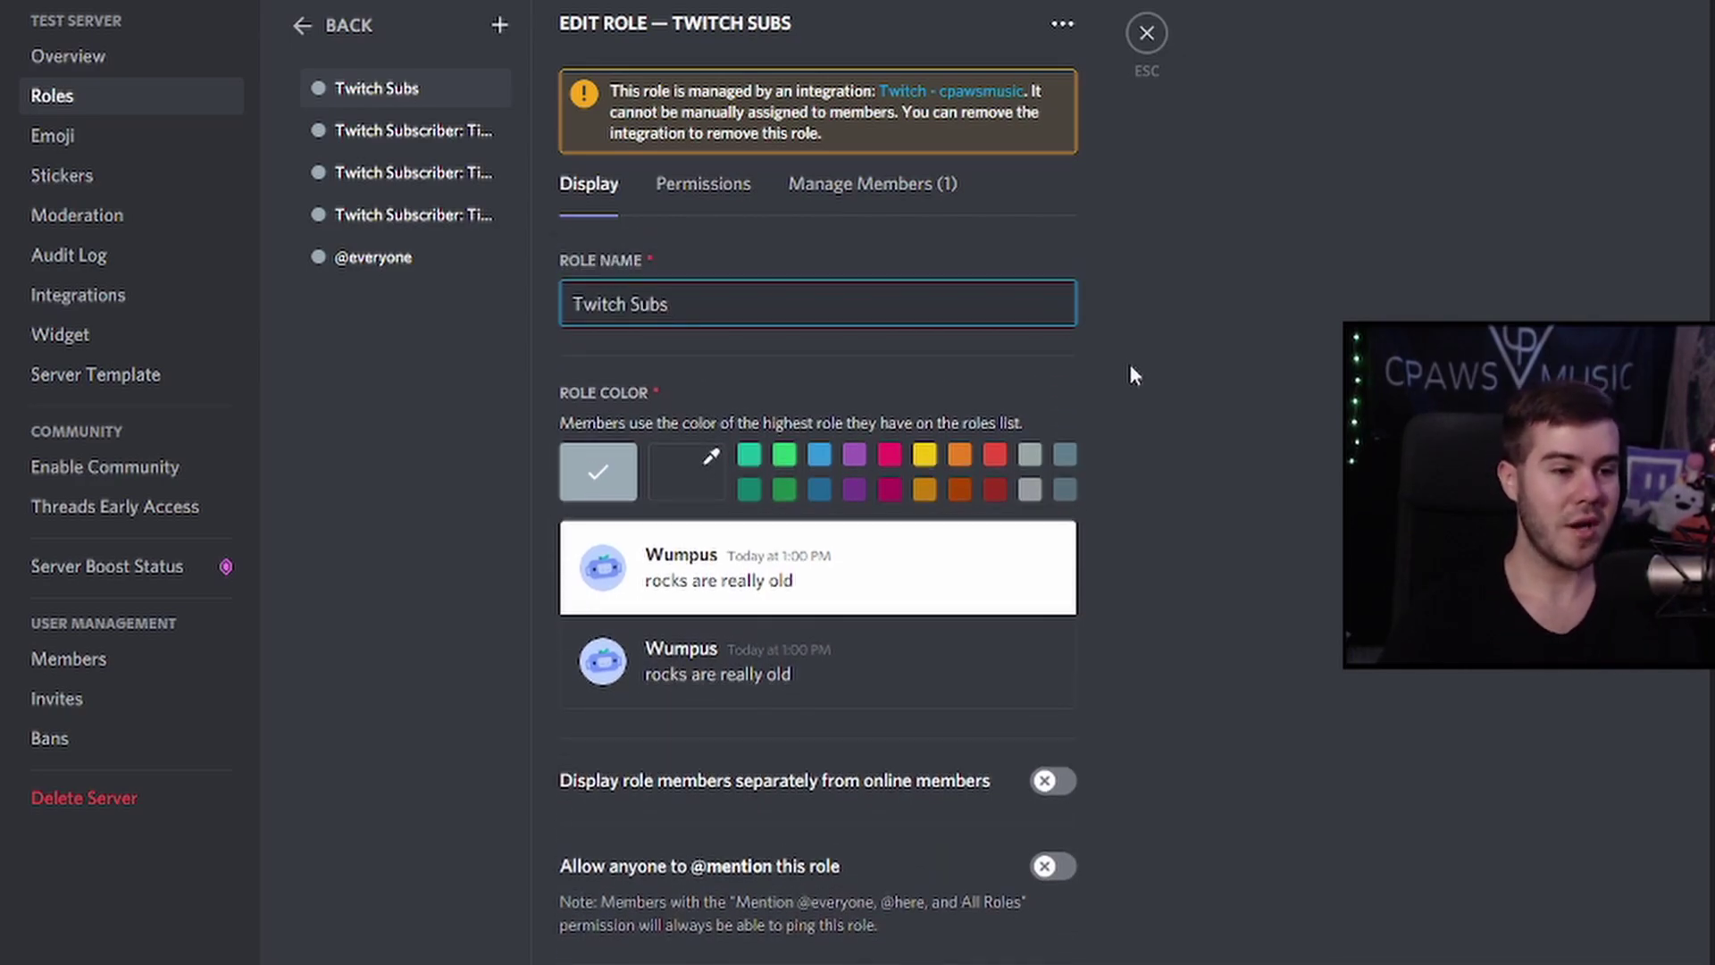
Give the role the bright custom yellow colour #fff900
click(924, 454)
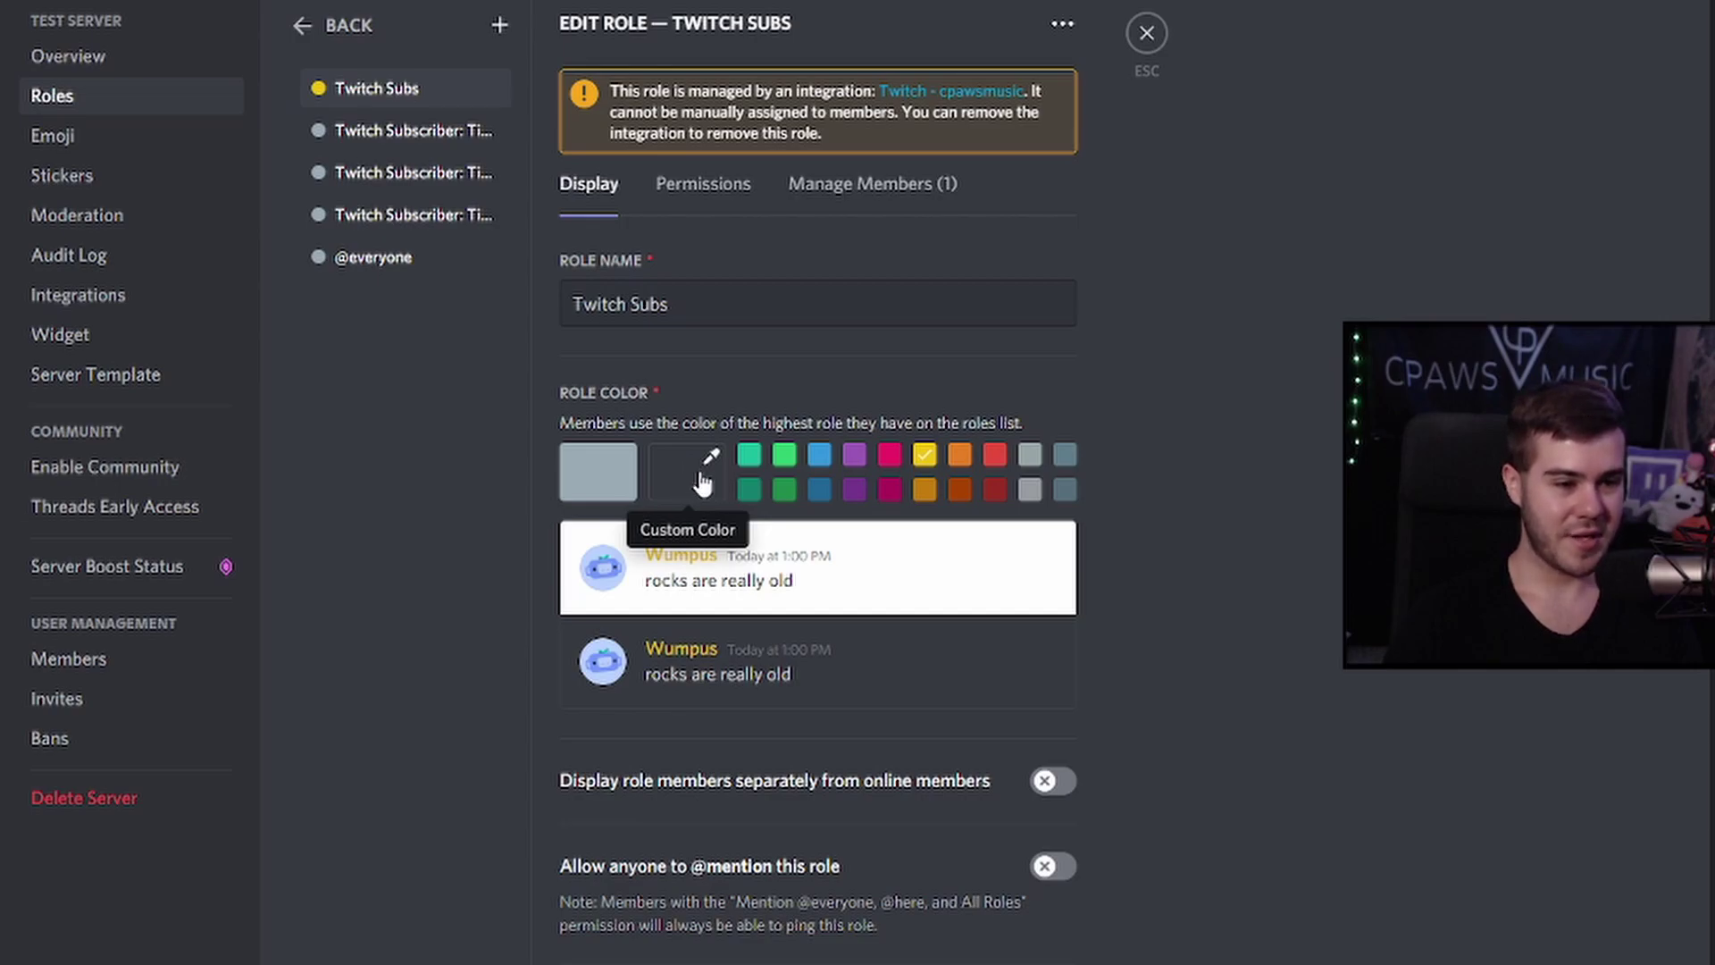
click(694, 489)
click(791, 643)
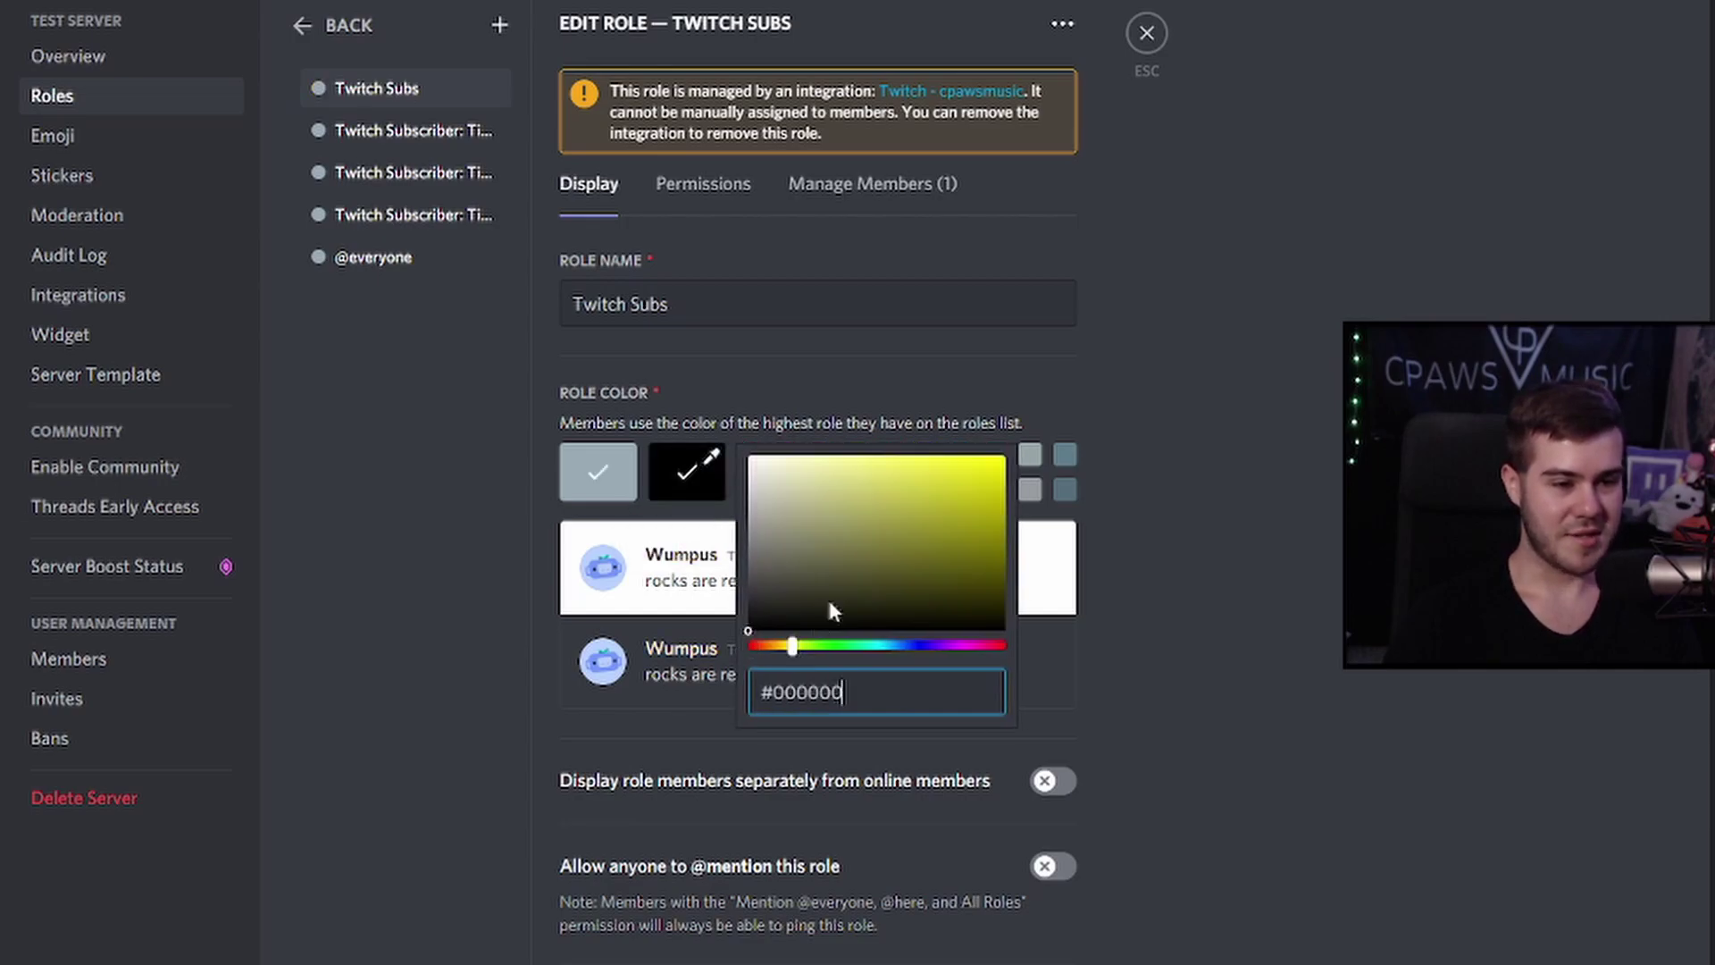
drag(849, 586, 1110, 437)
click(1260, 749)
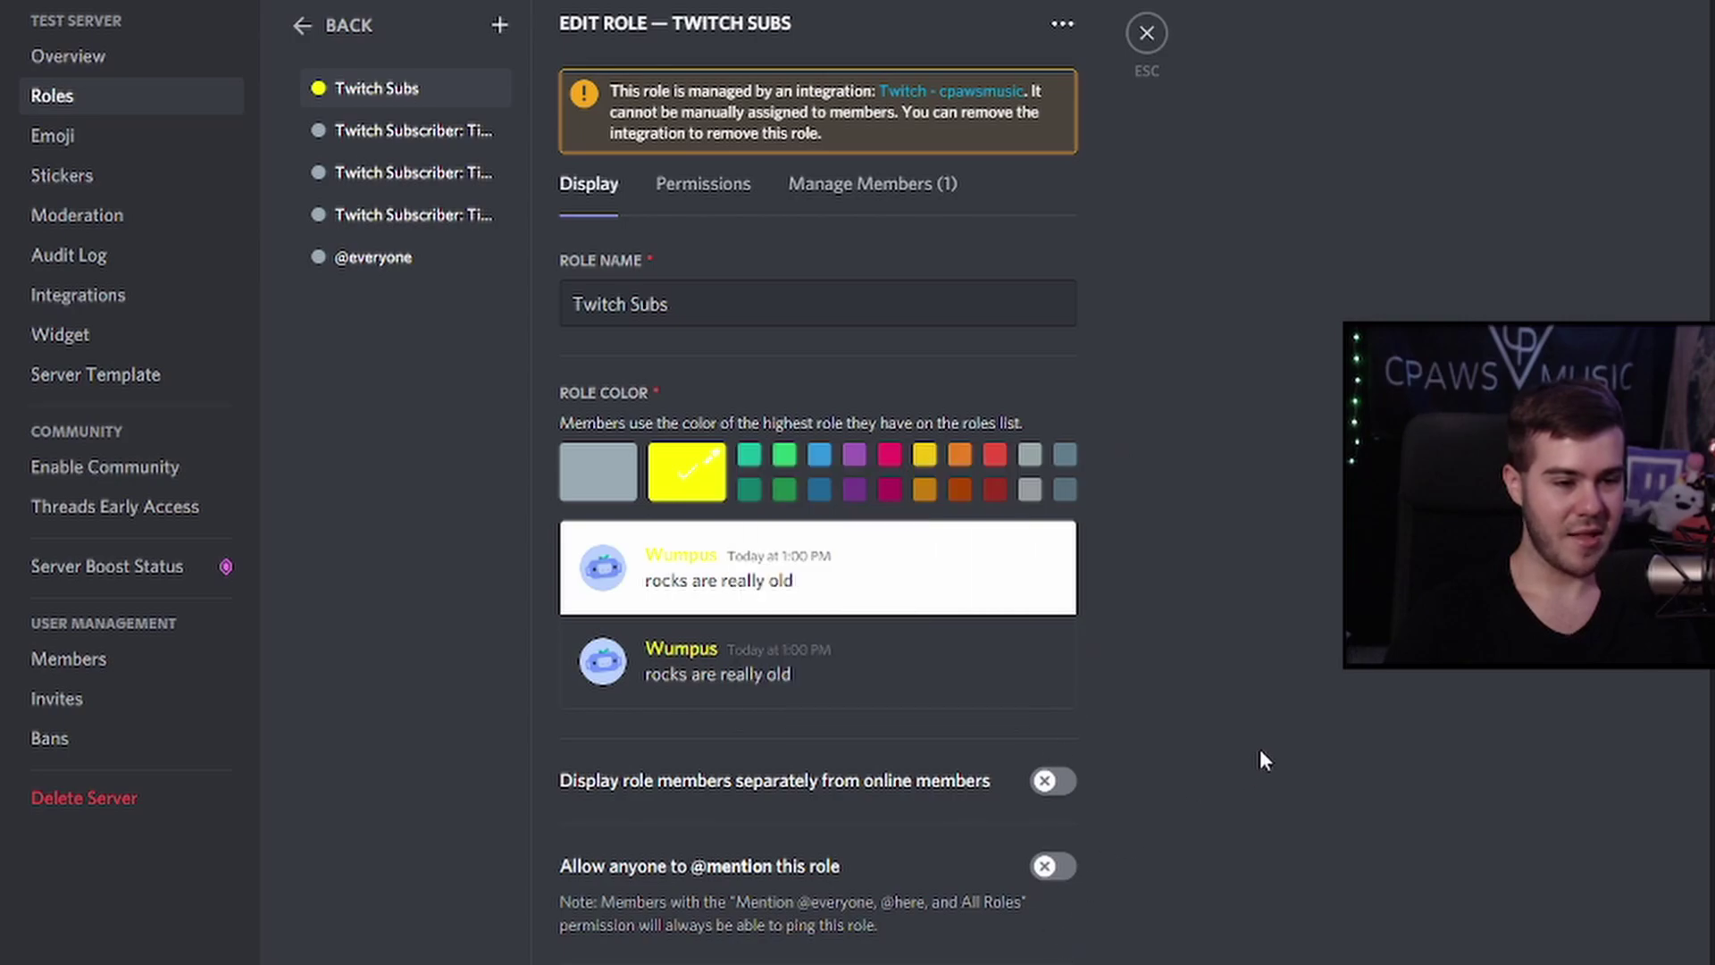
scroll(1177, 546, down, 1)
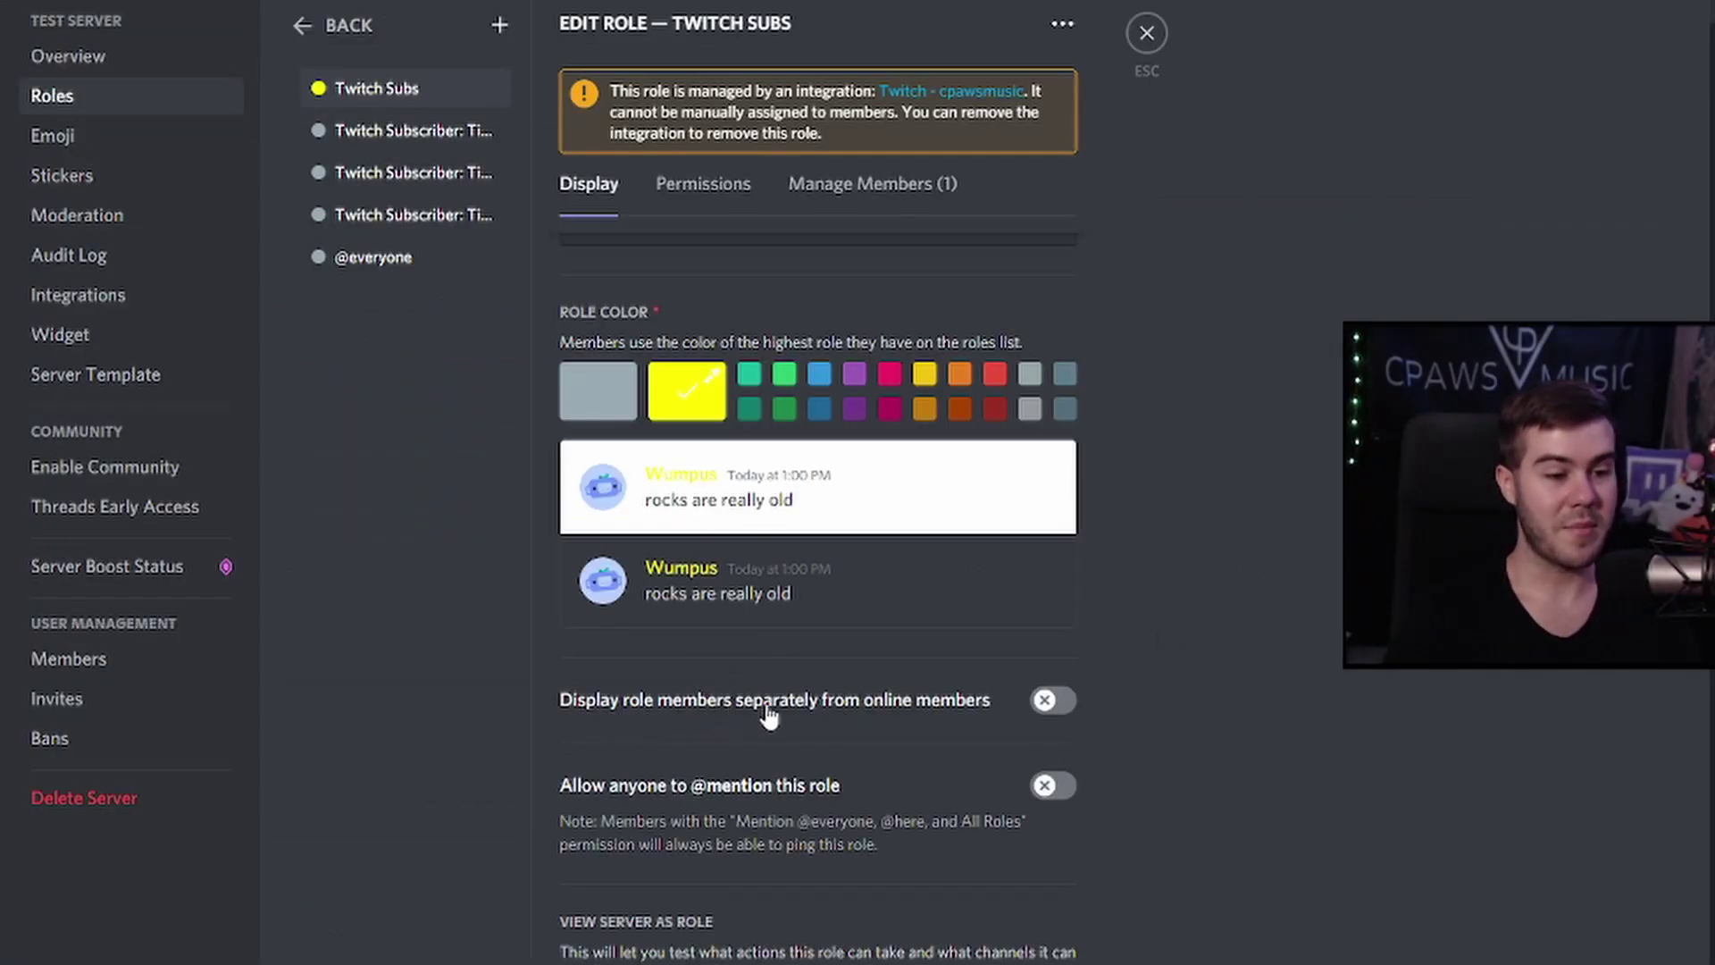
Display Twitch Subs members separately from online members and save the role edits
click(1056, 702)
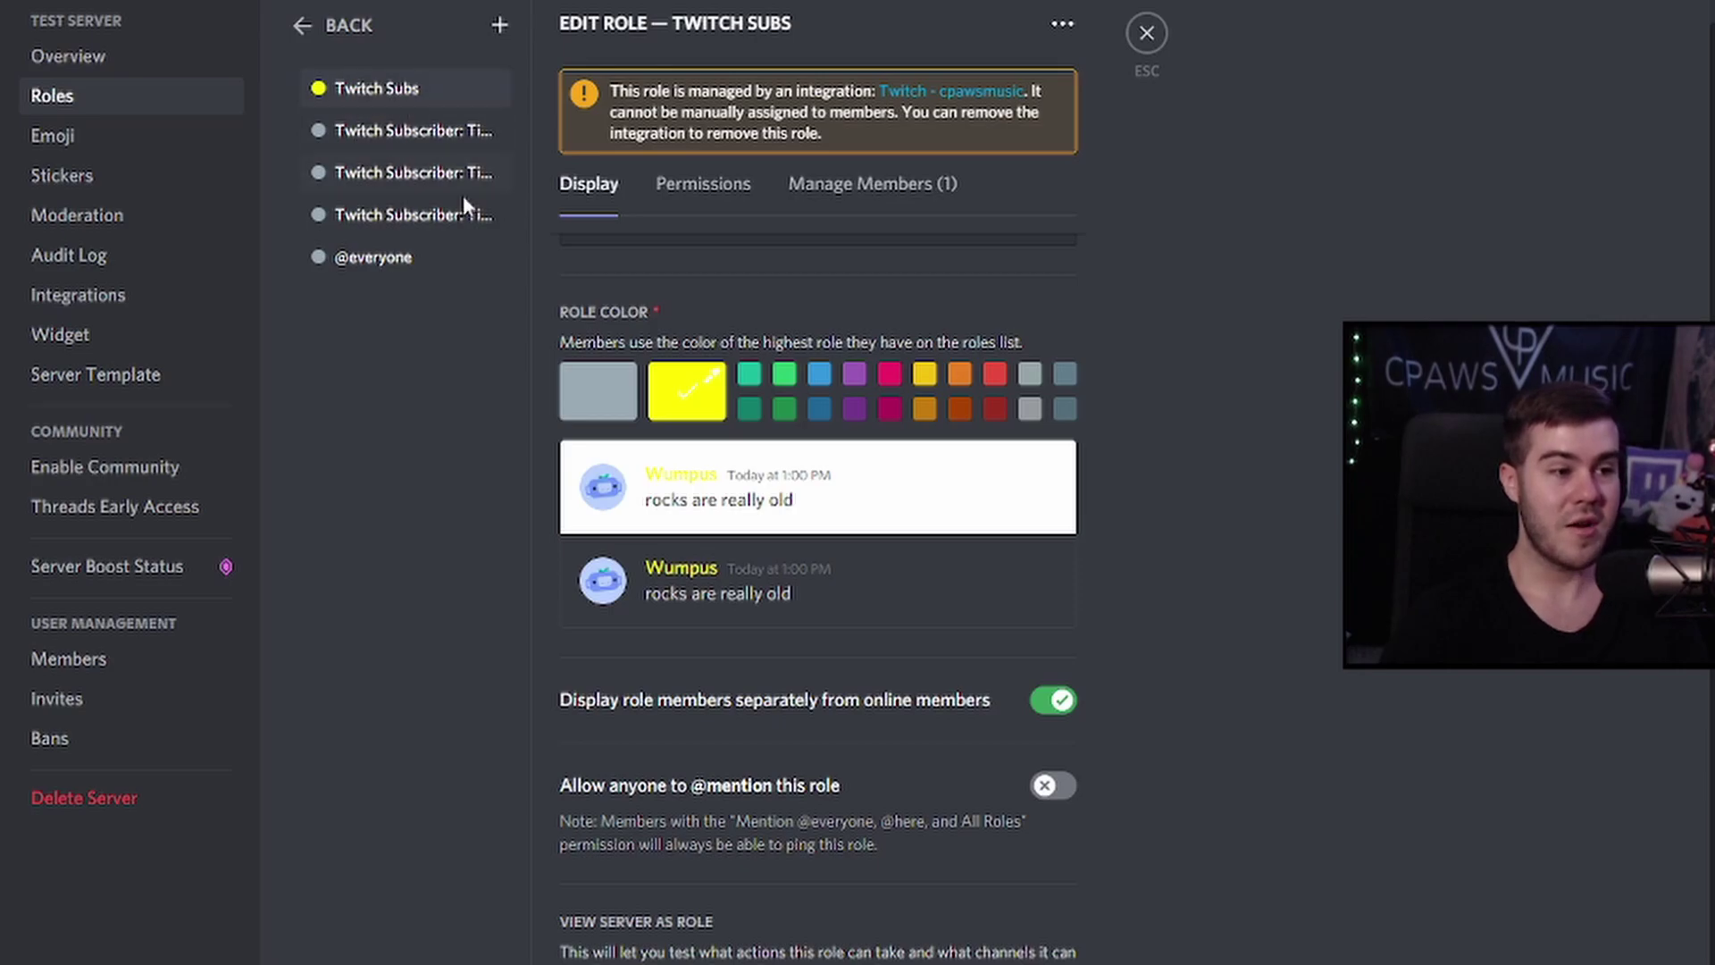
scroll(663, 375, up, 1)
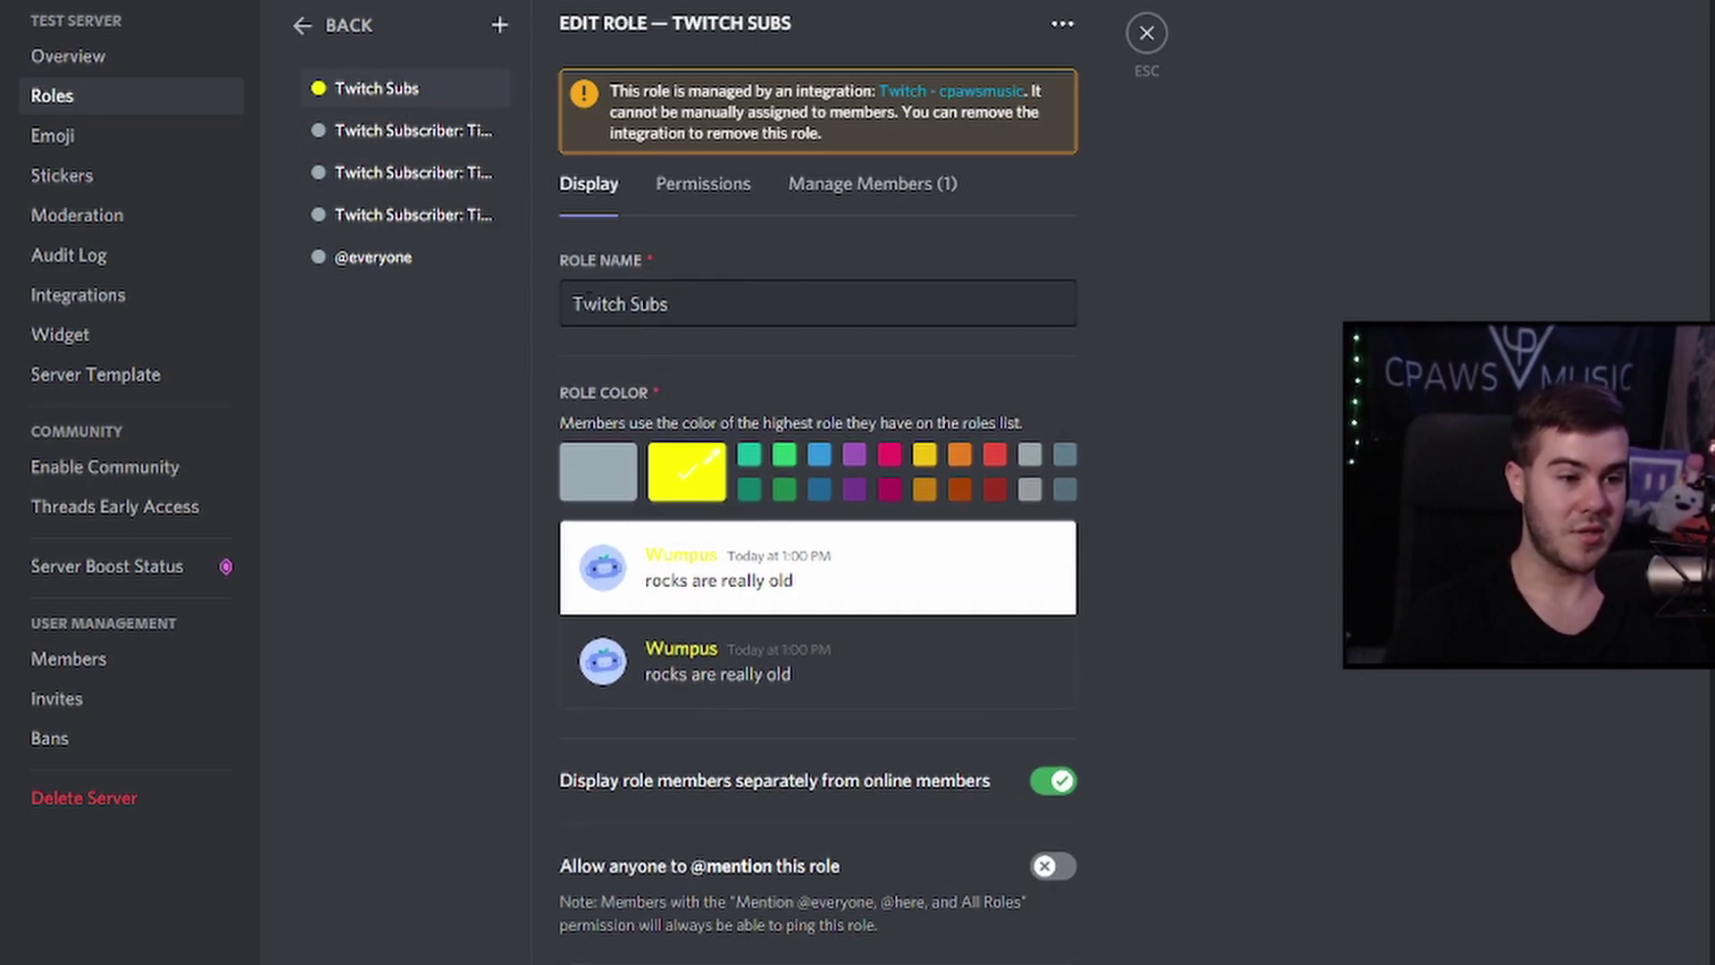
scroll(413, 707, down, 1)
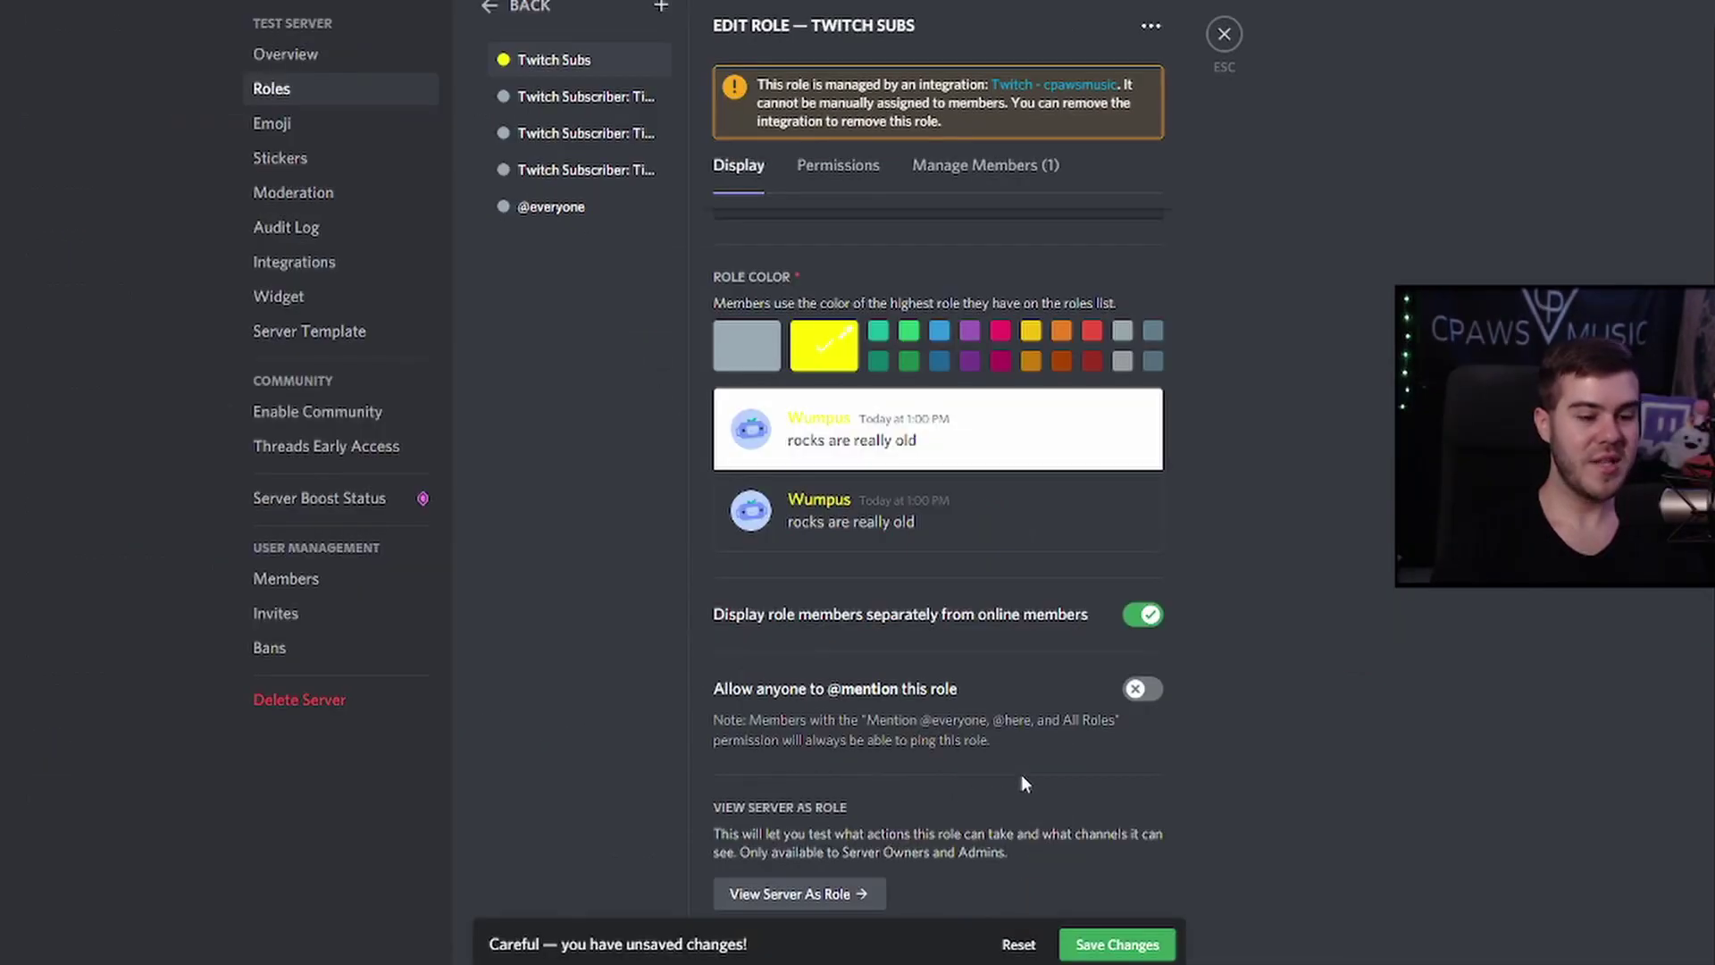
click(1138, 948)
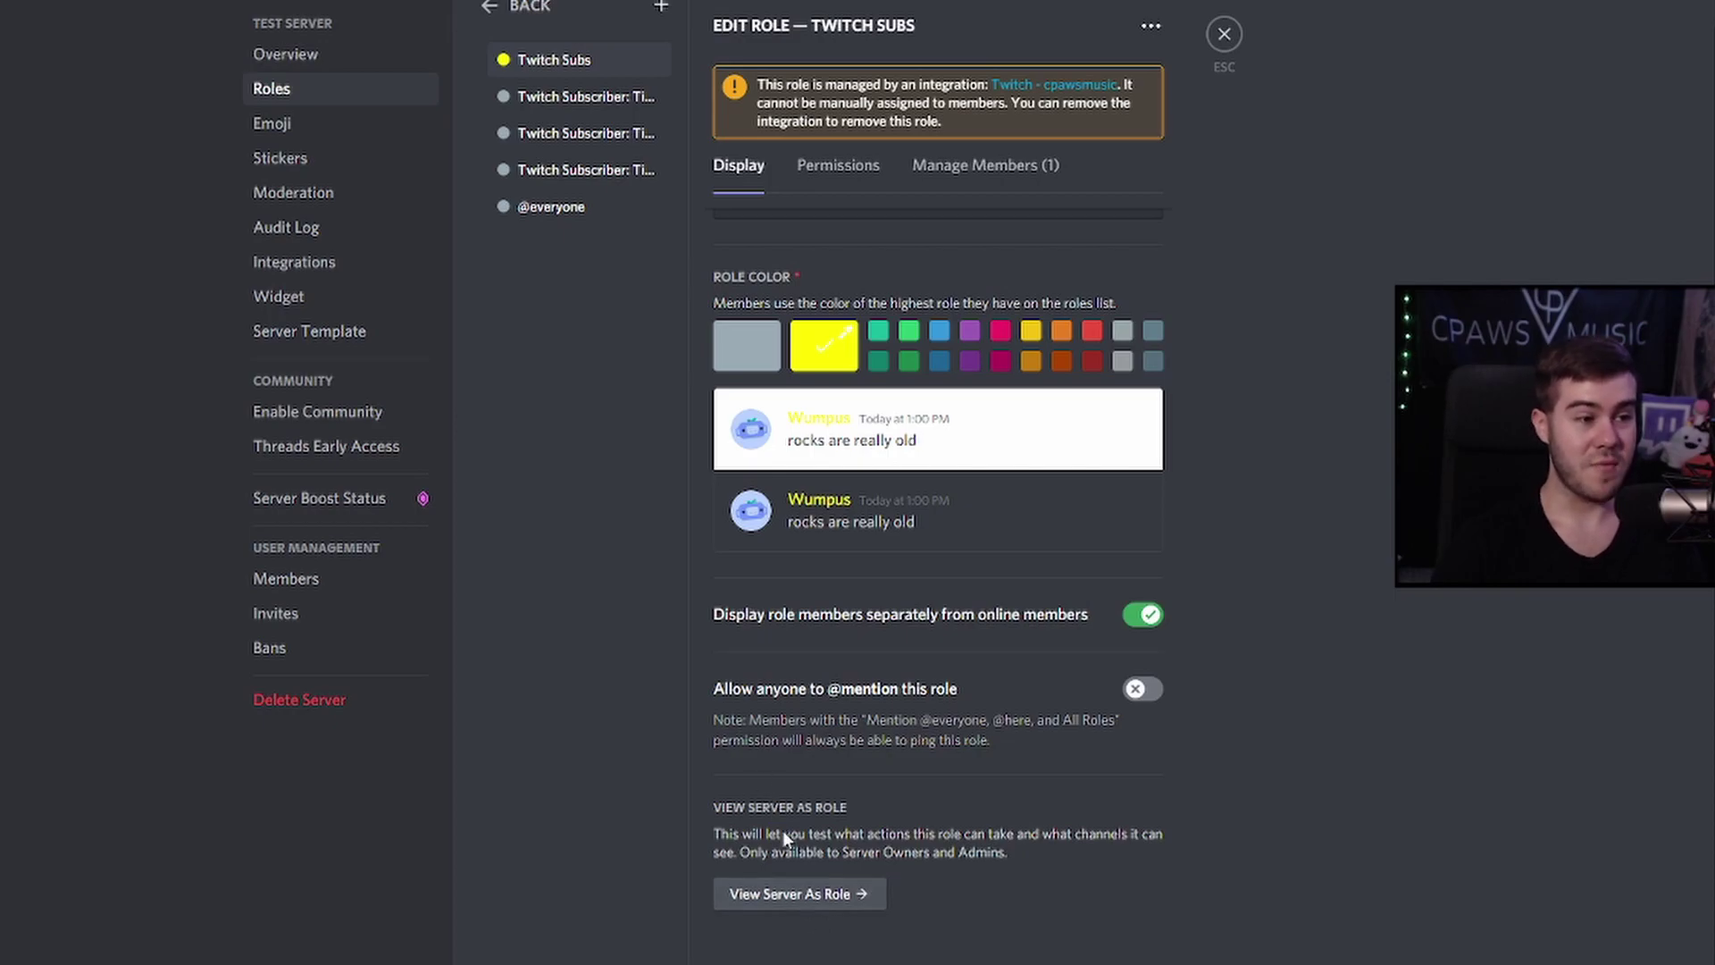
Preview TEST SERVER as the Twitch Subs role and check a member's profile roles
click(808, 895)
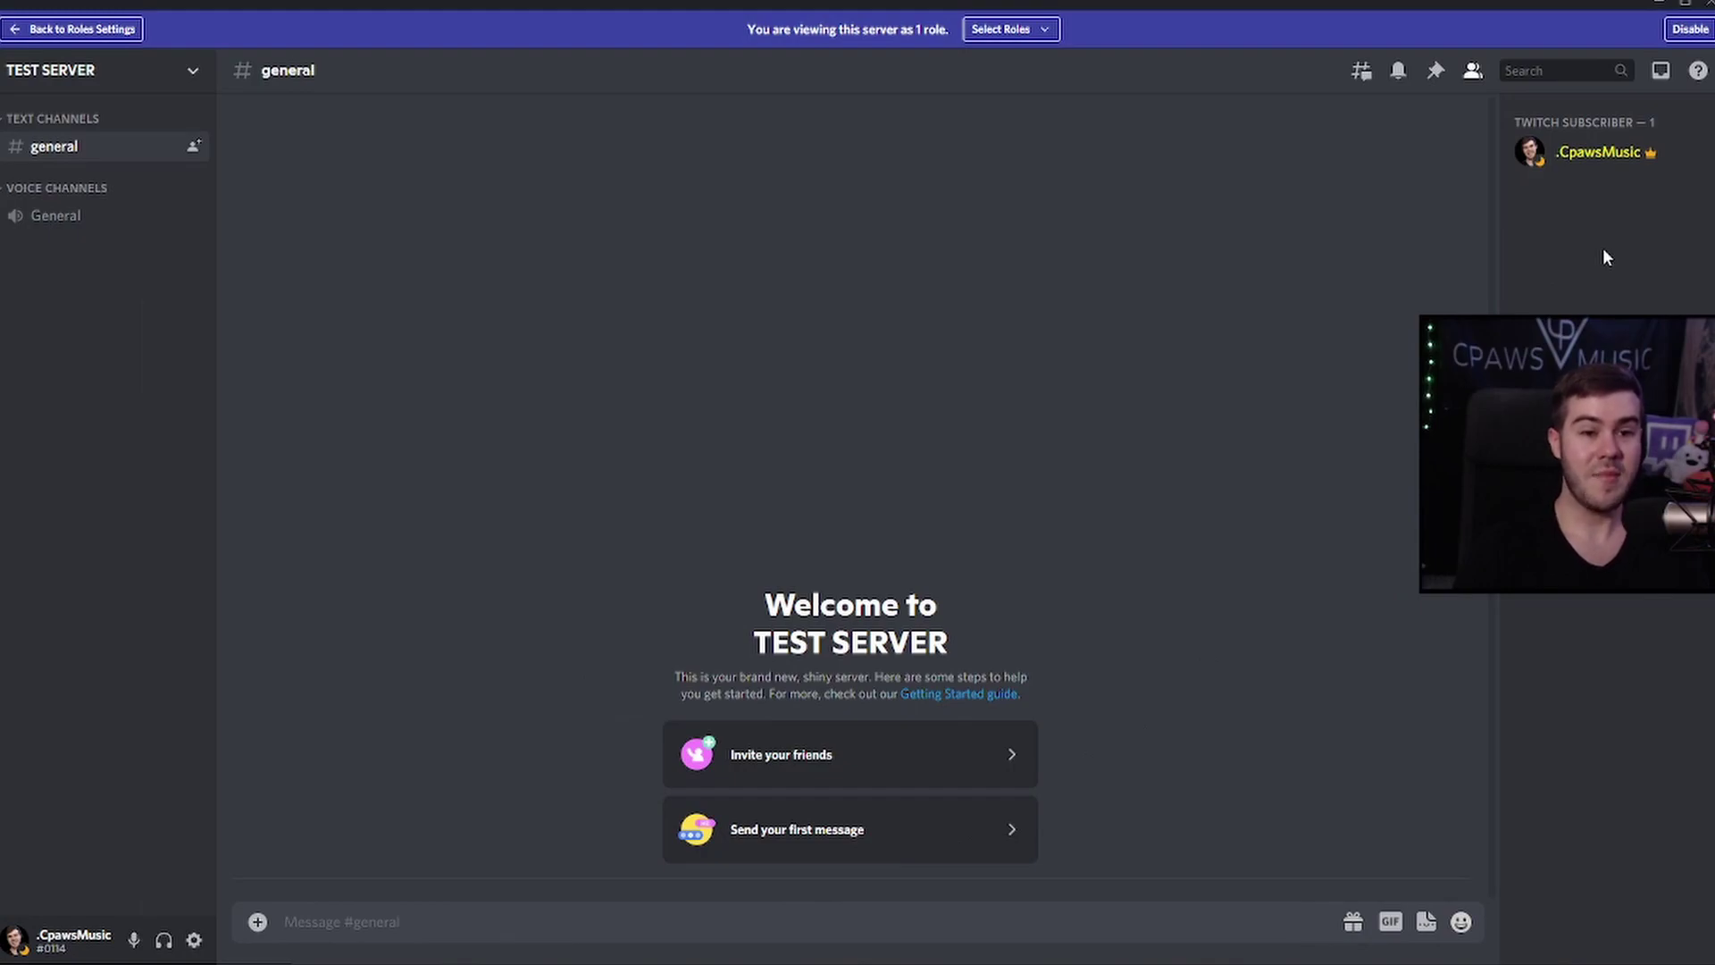
click(1569, 154)
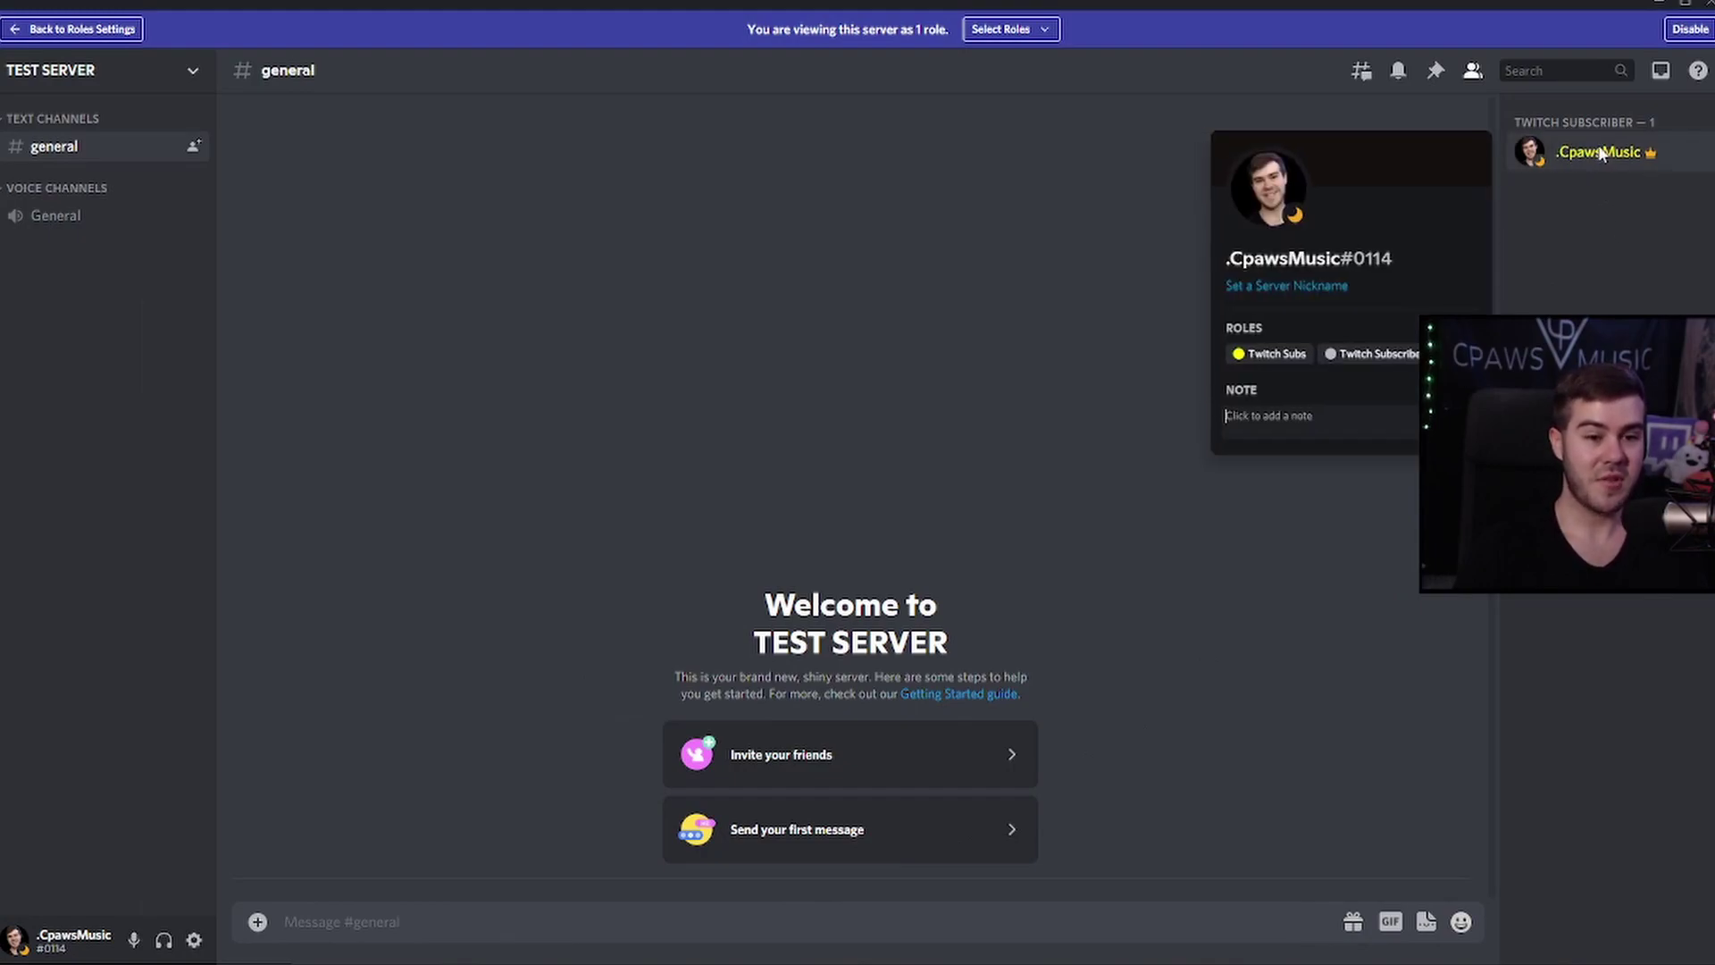
click(1594, 191)
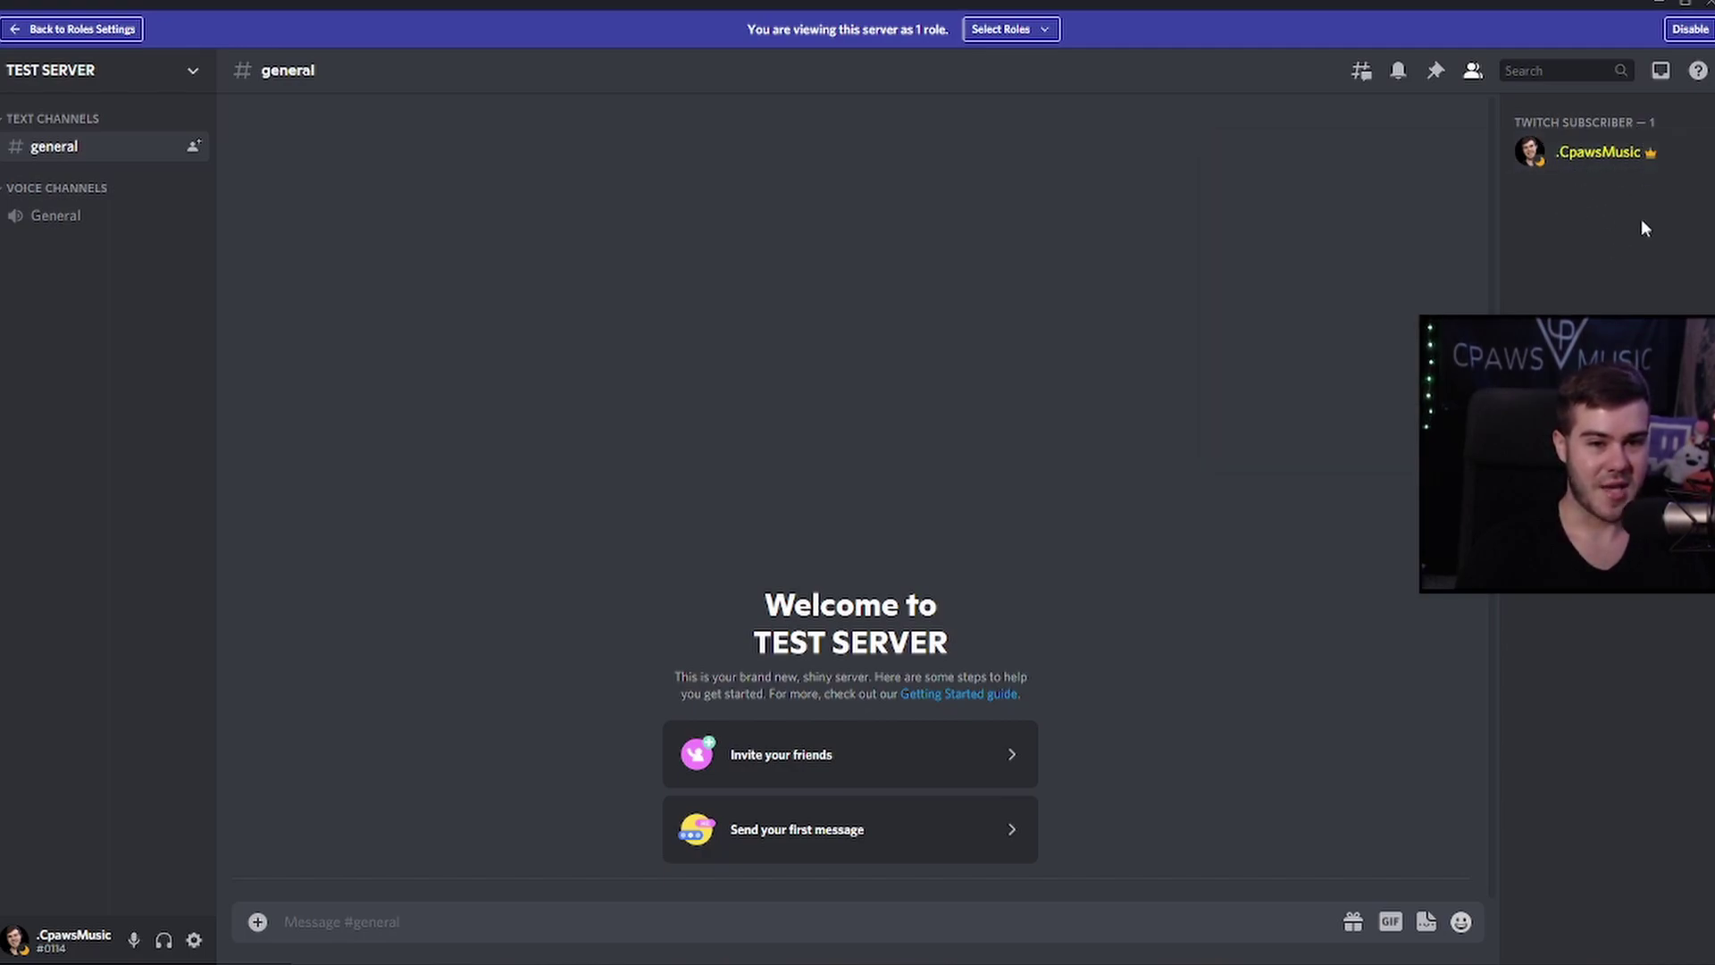
click(1027, 34)
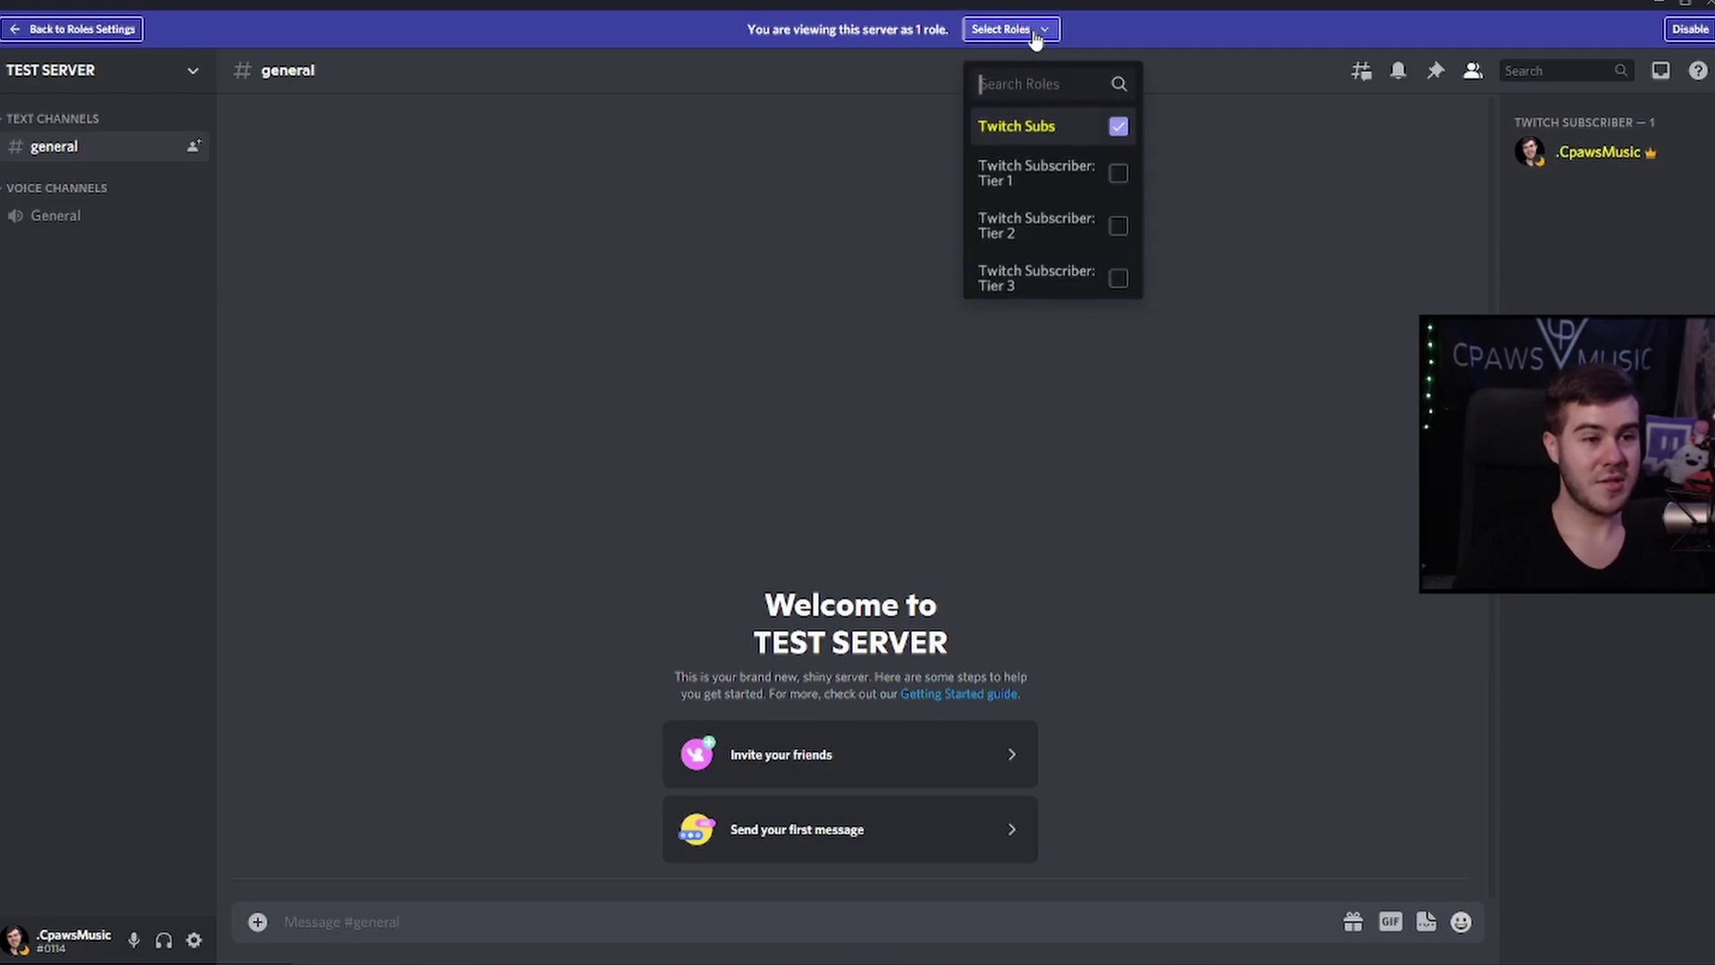
scroll(1041, 234, down, 1)
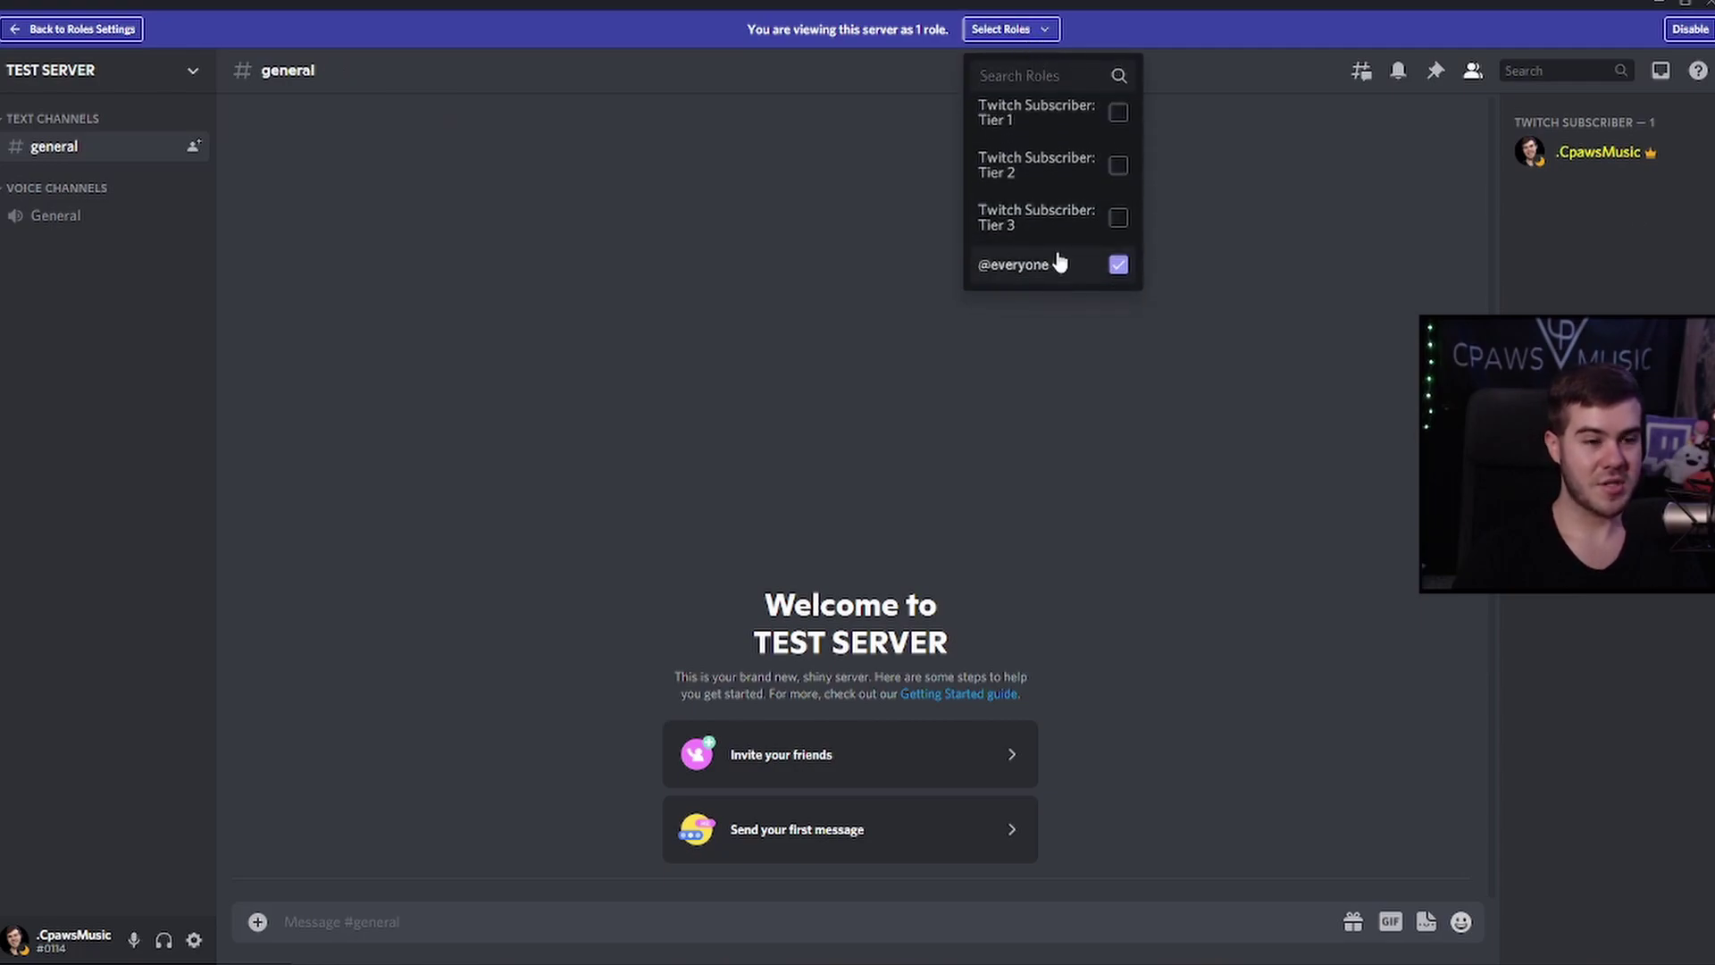
scroll(1090, 125, up, 1)
click(1096, 121)
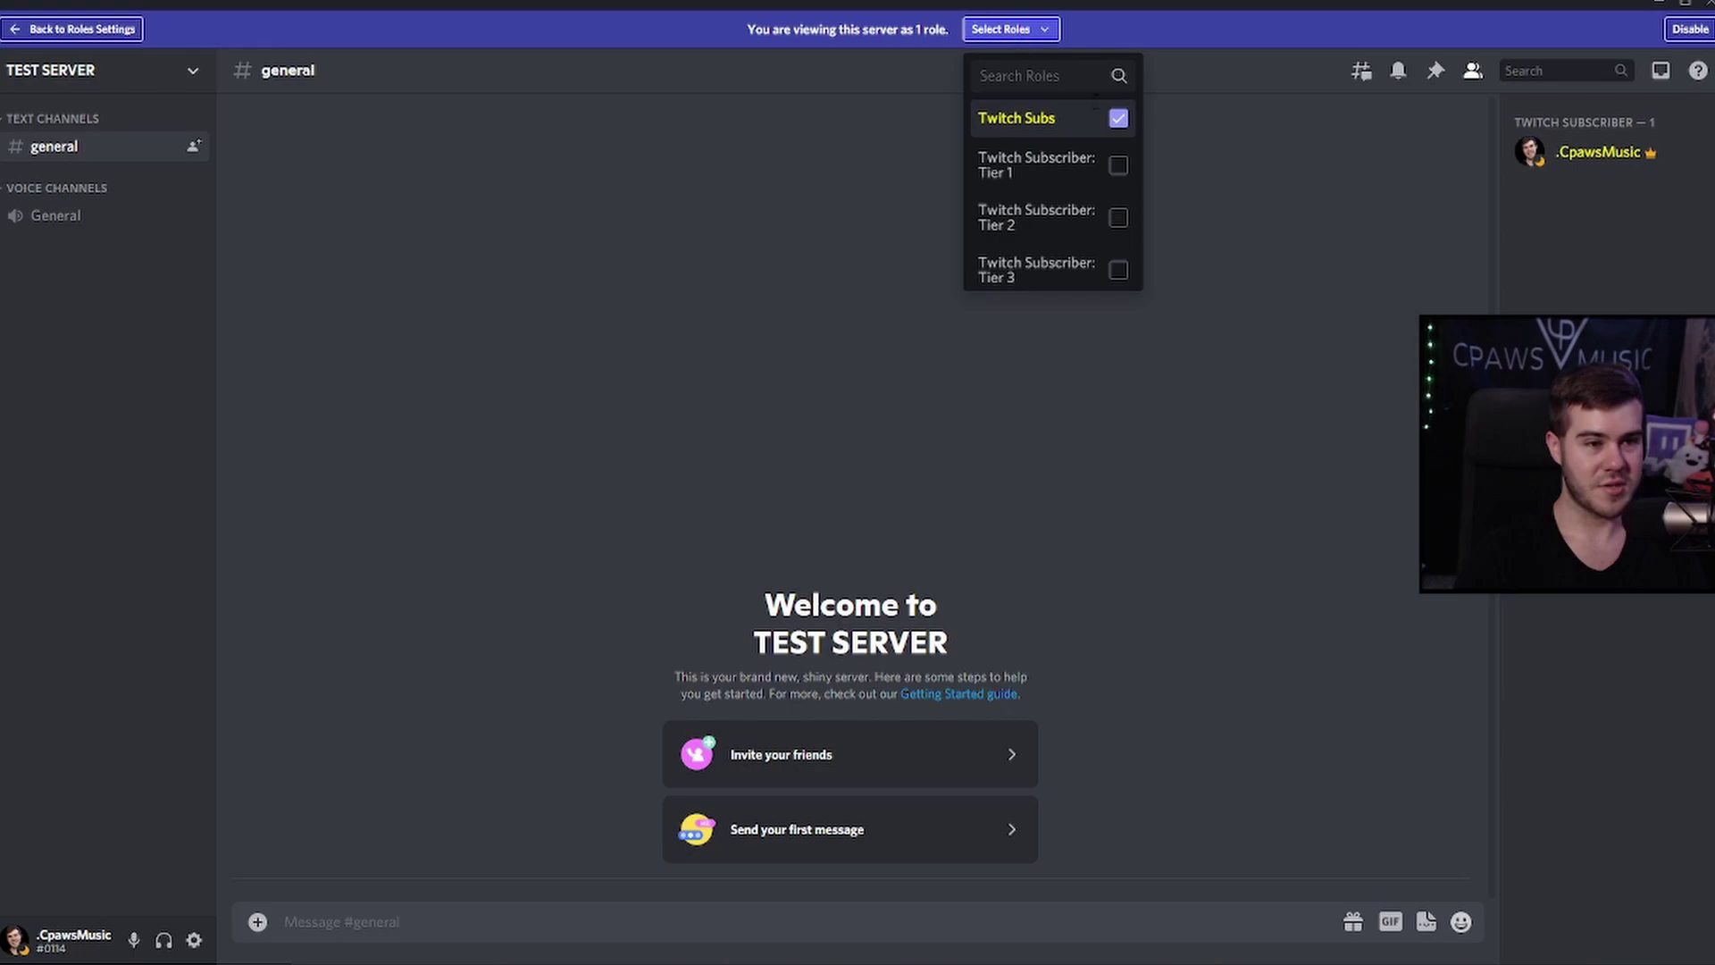
click(1118, 119)
scroll(1077, 223, down, 1)
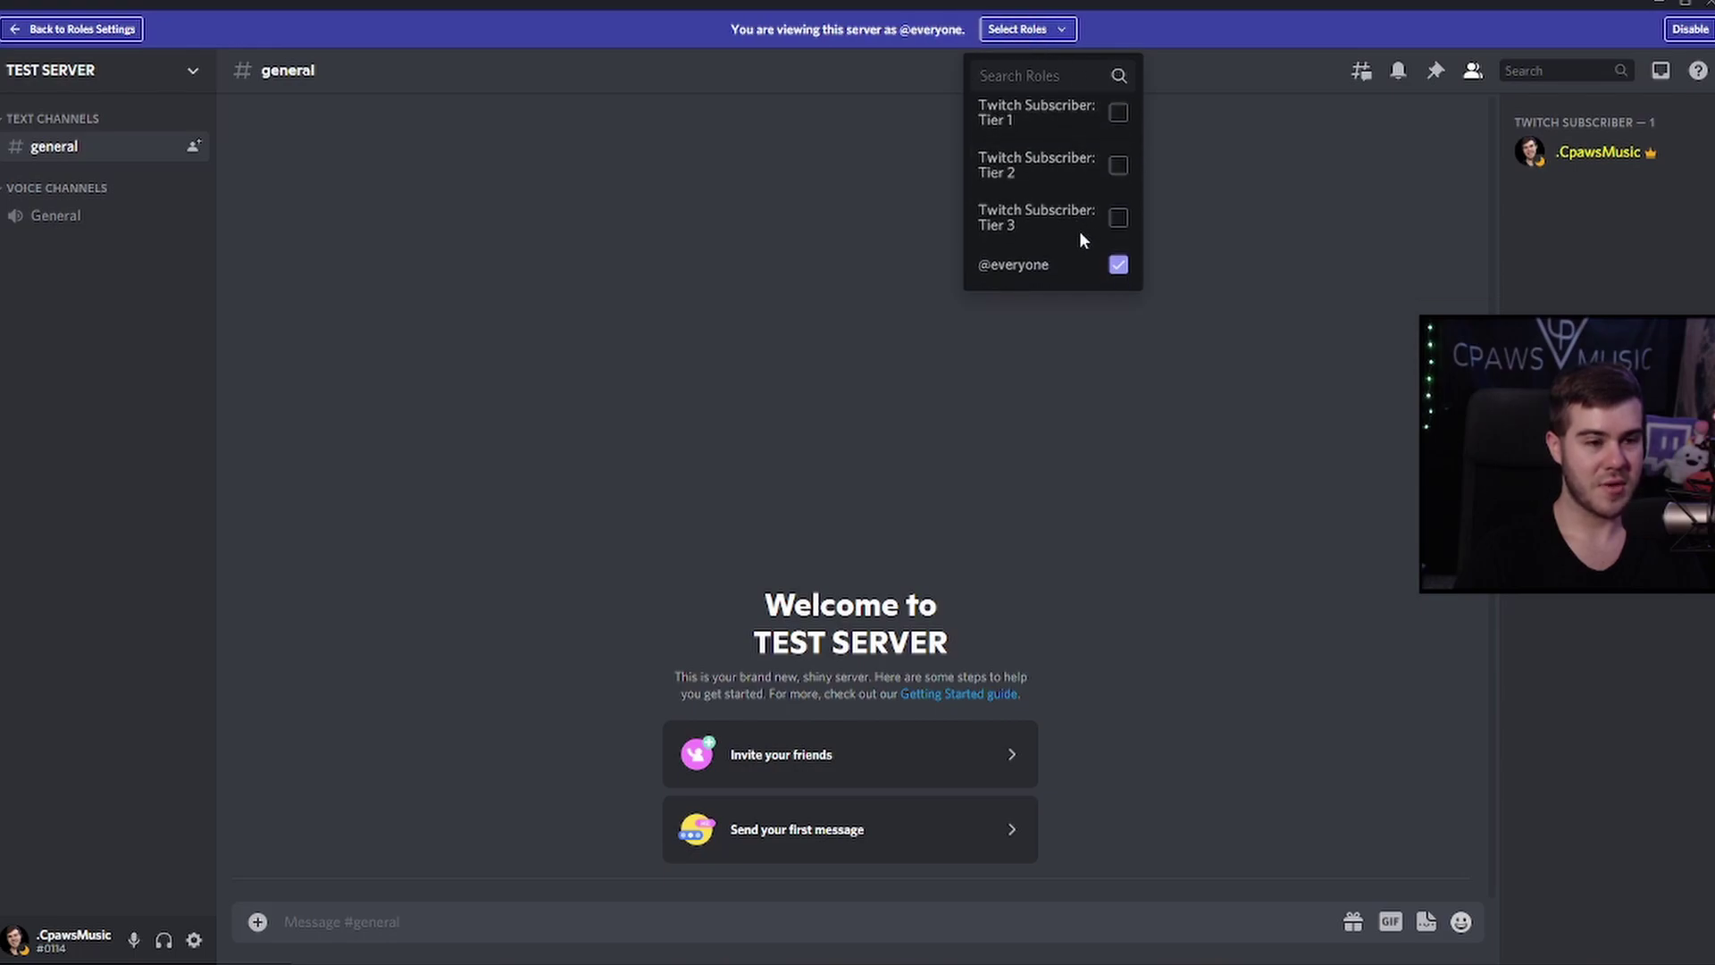
click(1266, 326)
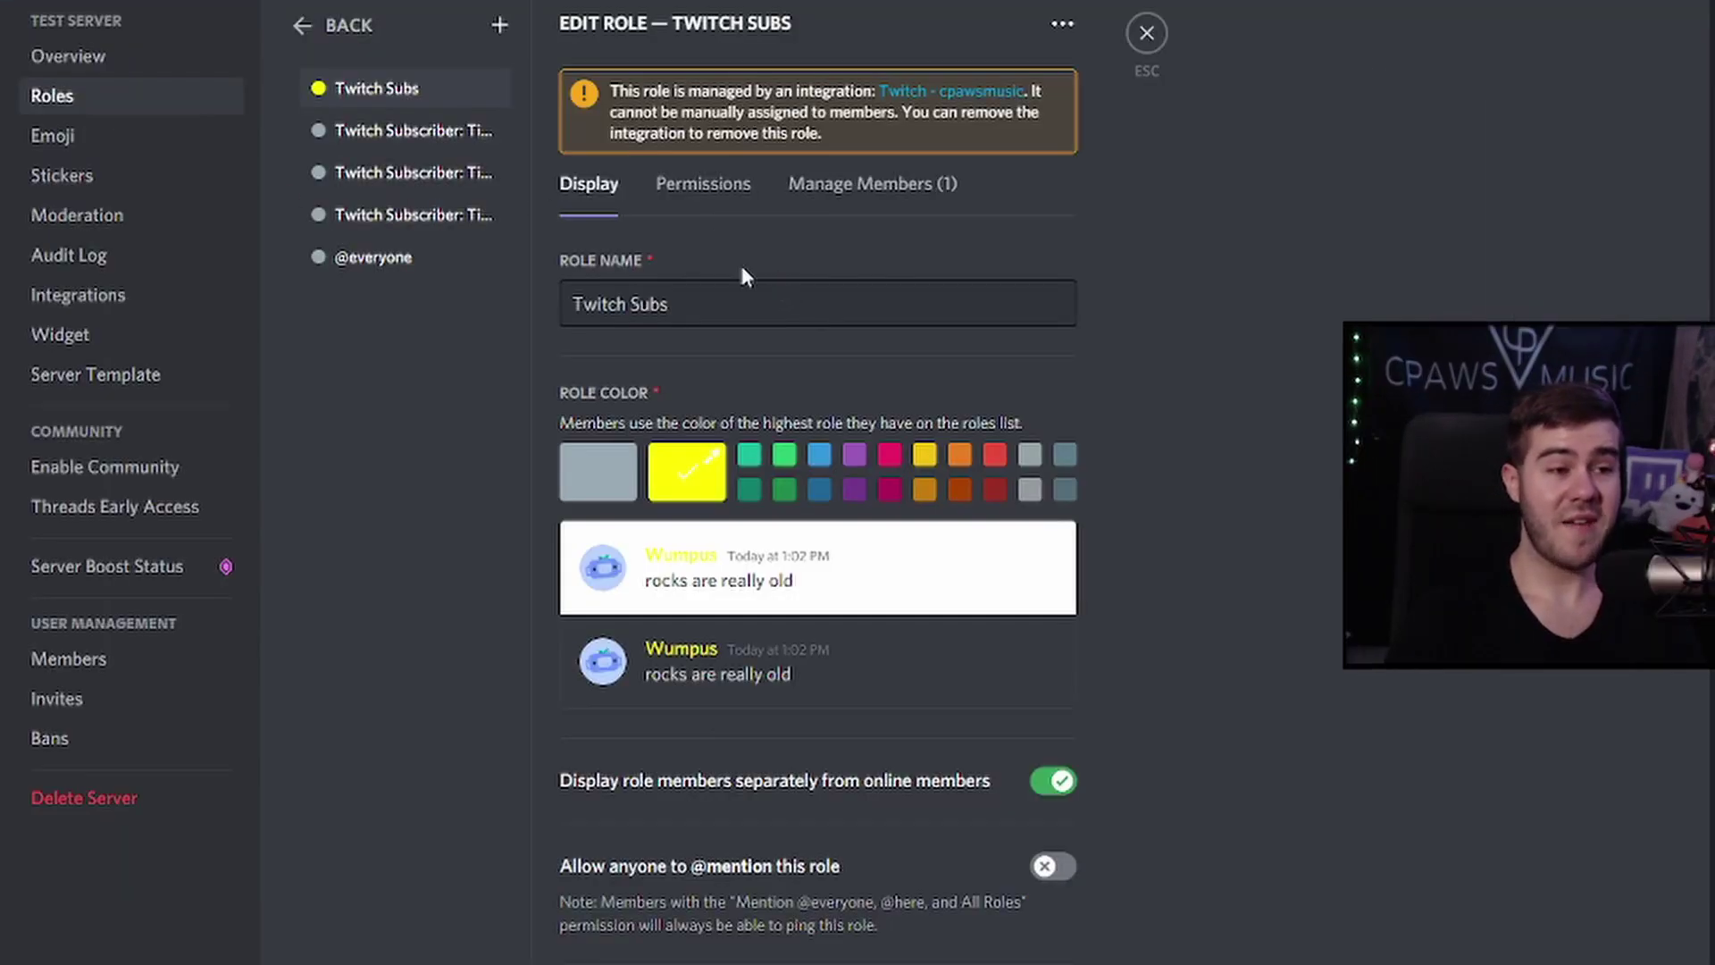
click(332, 29)
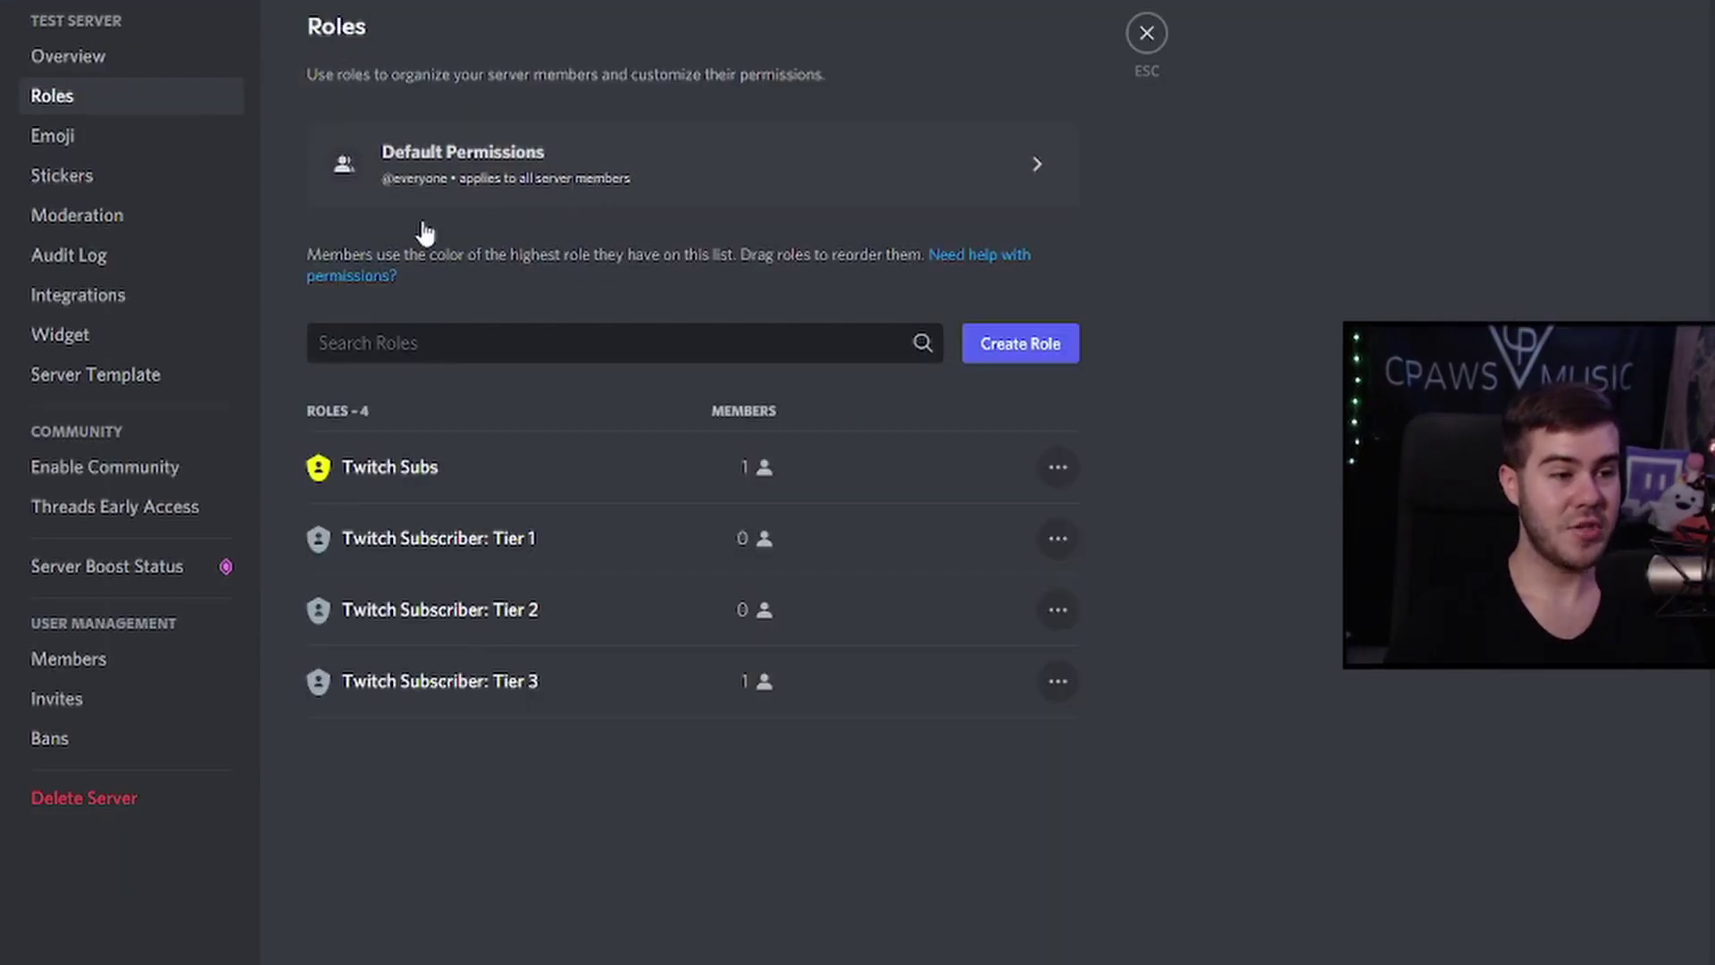
click(997, 467)
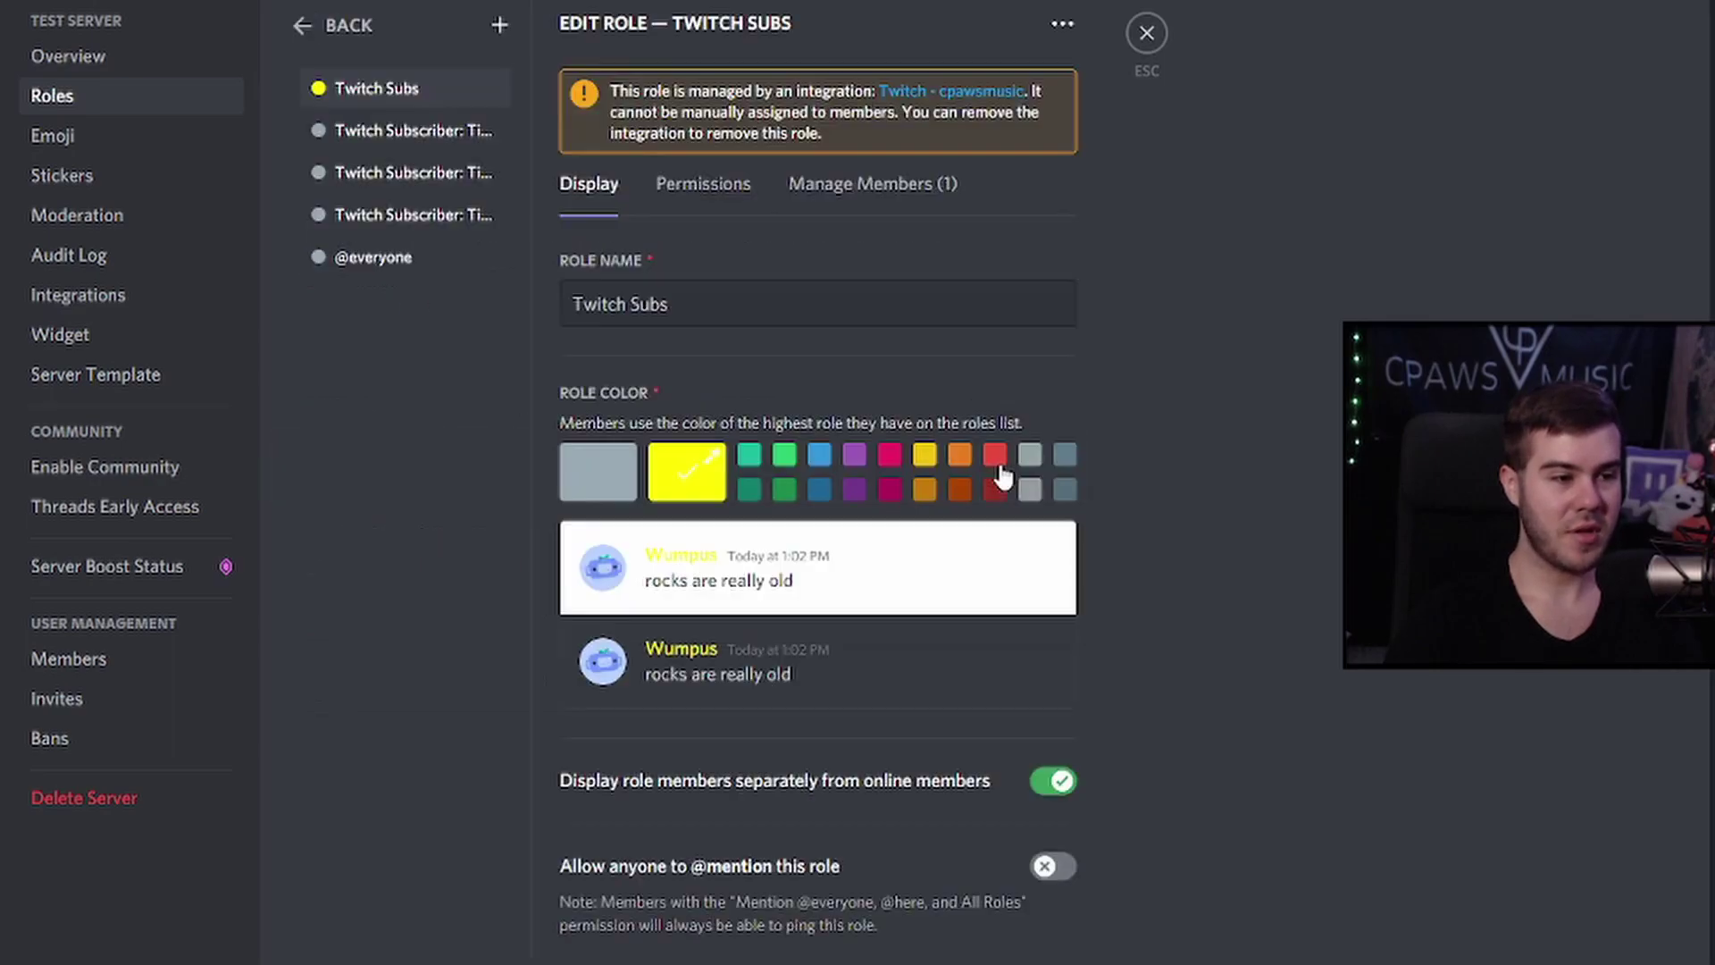
click(718, 183)
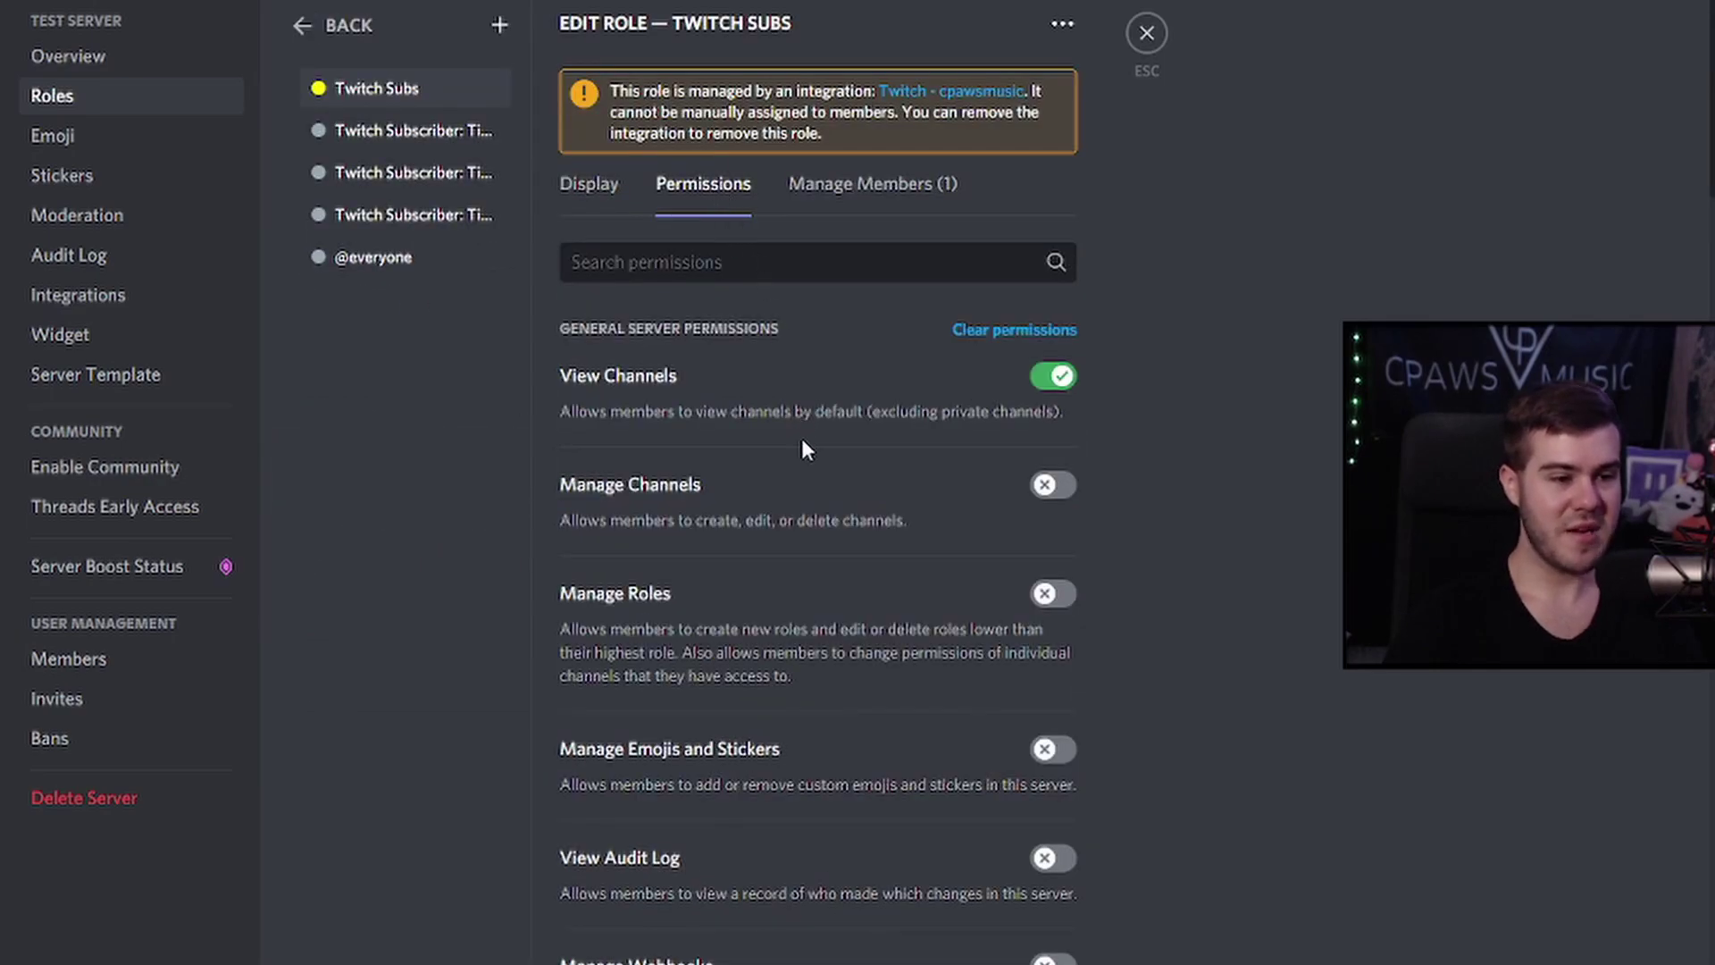
scroll(800, 436, down, 8)
scroll(804, 432, down, 10)
scroll(808, 442, down, 6)
scroll(855, 591, down, 4)
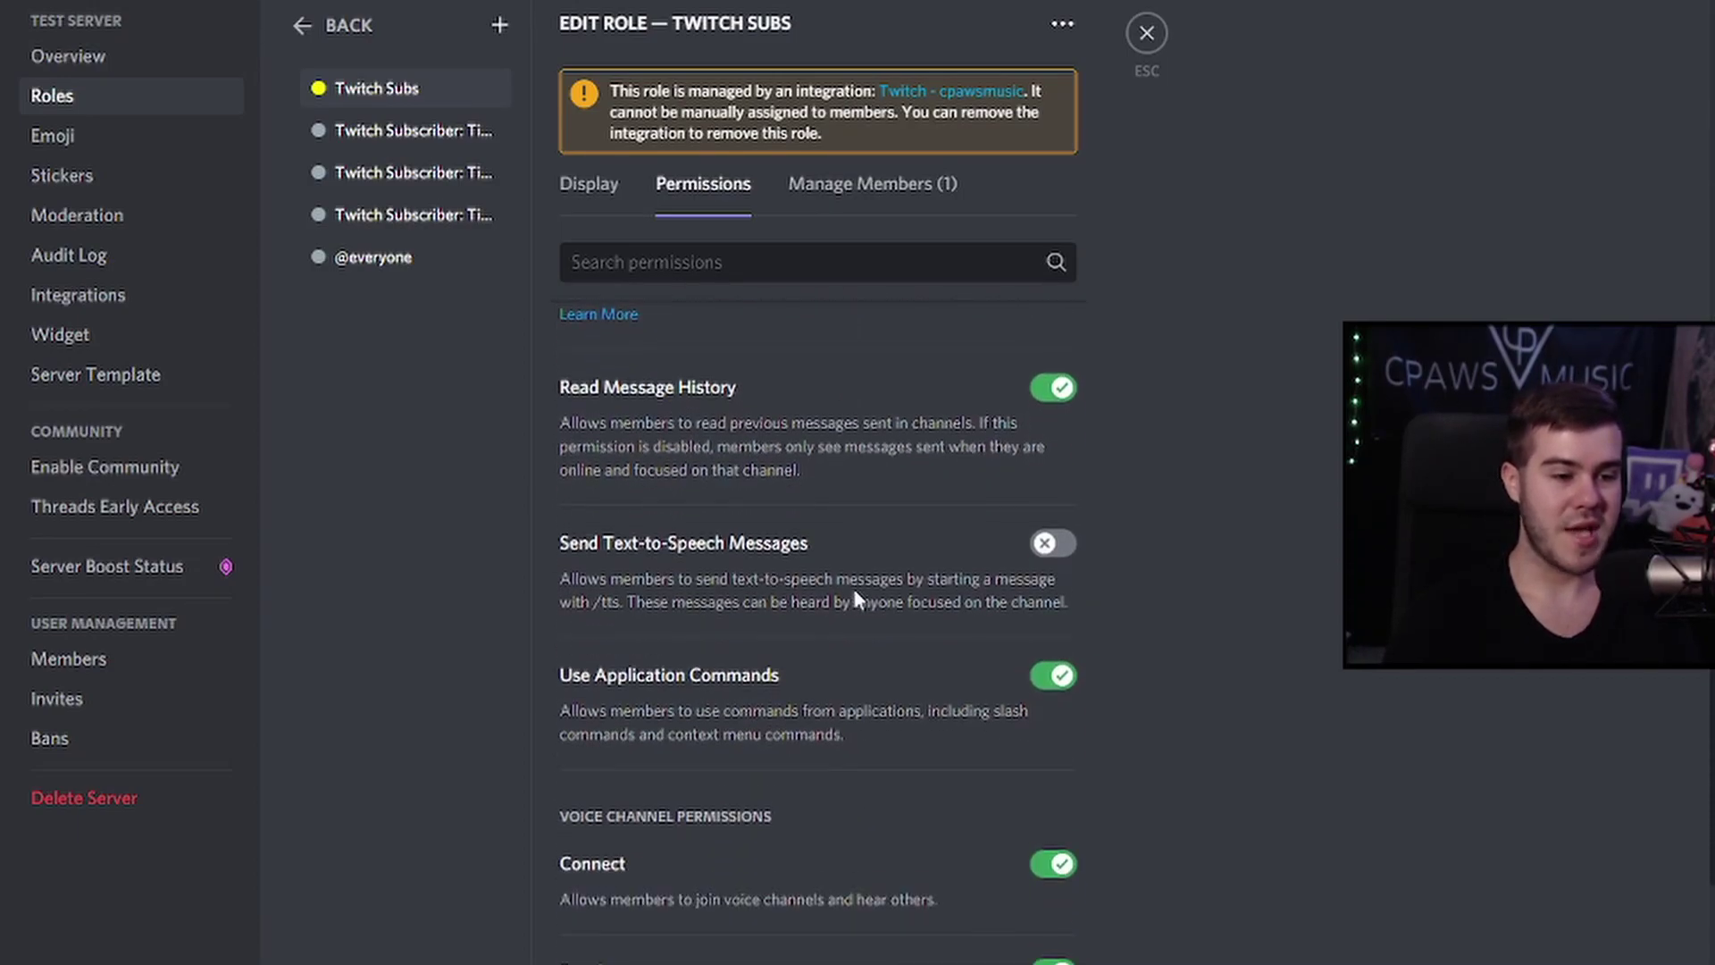
scroll(868, 589, up, 3)
scroll(874, 585, up, 3)
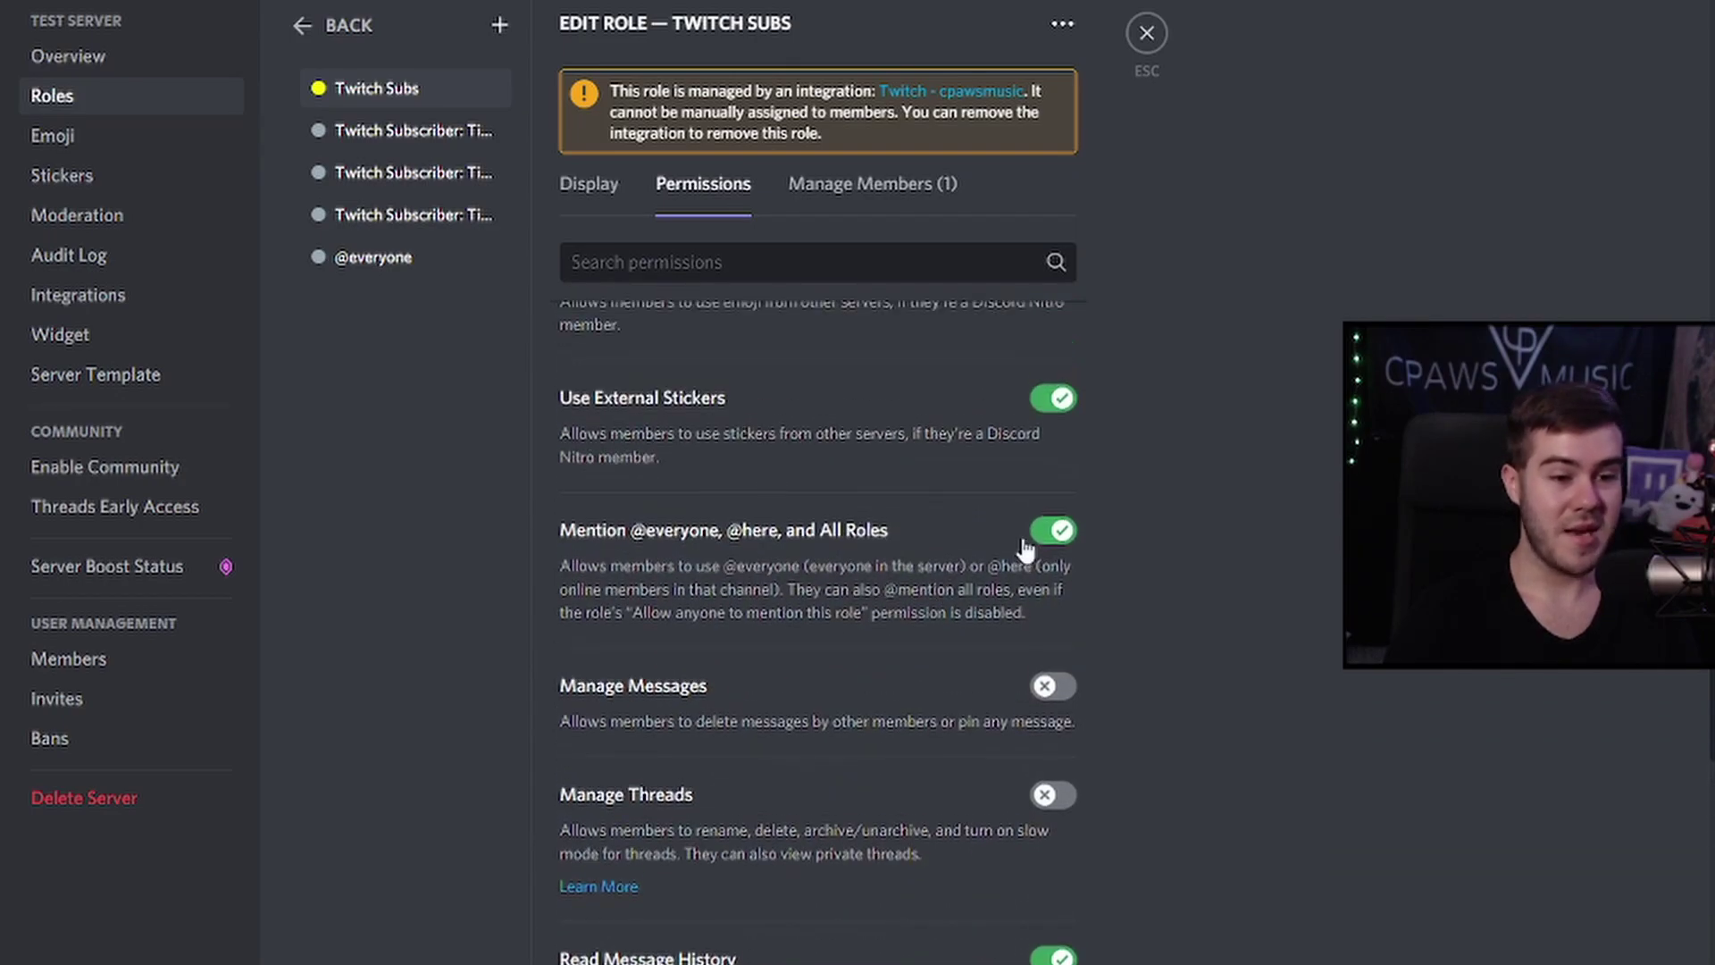
click(1047, 530)
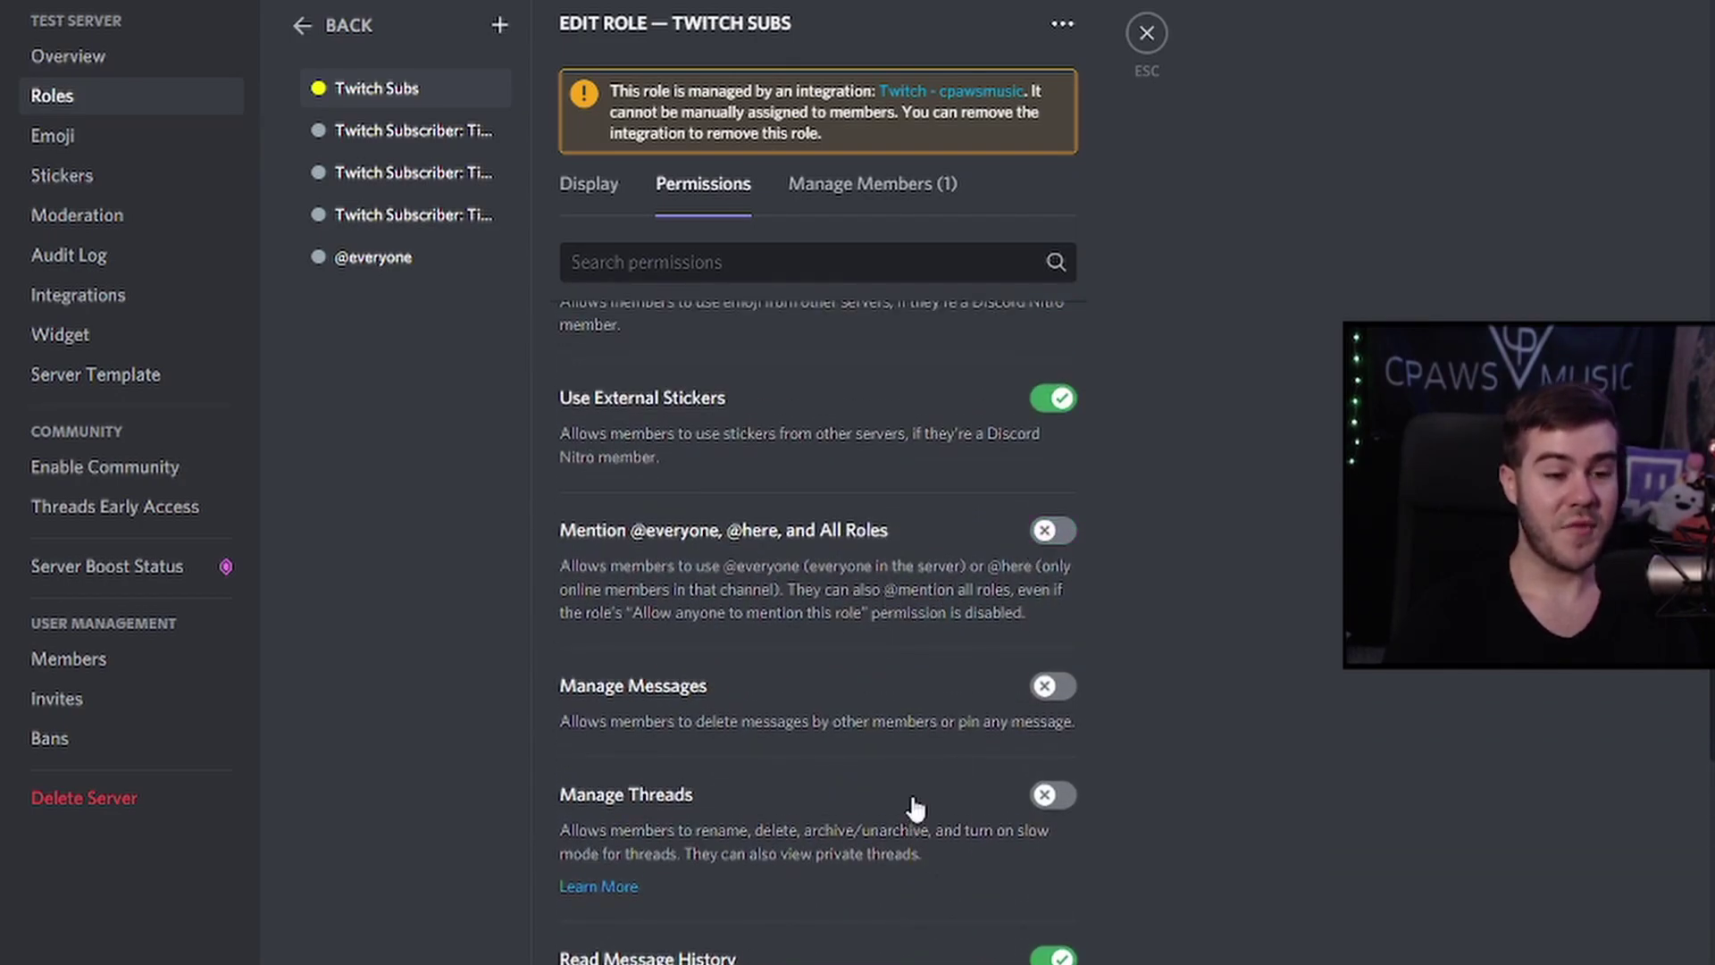
Return to the roles list and close the server settings
scroll(849, 808, up, 5)
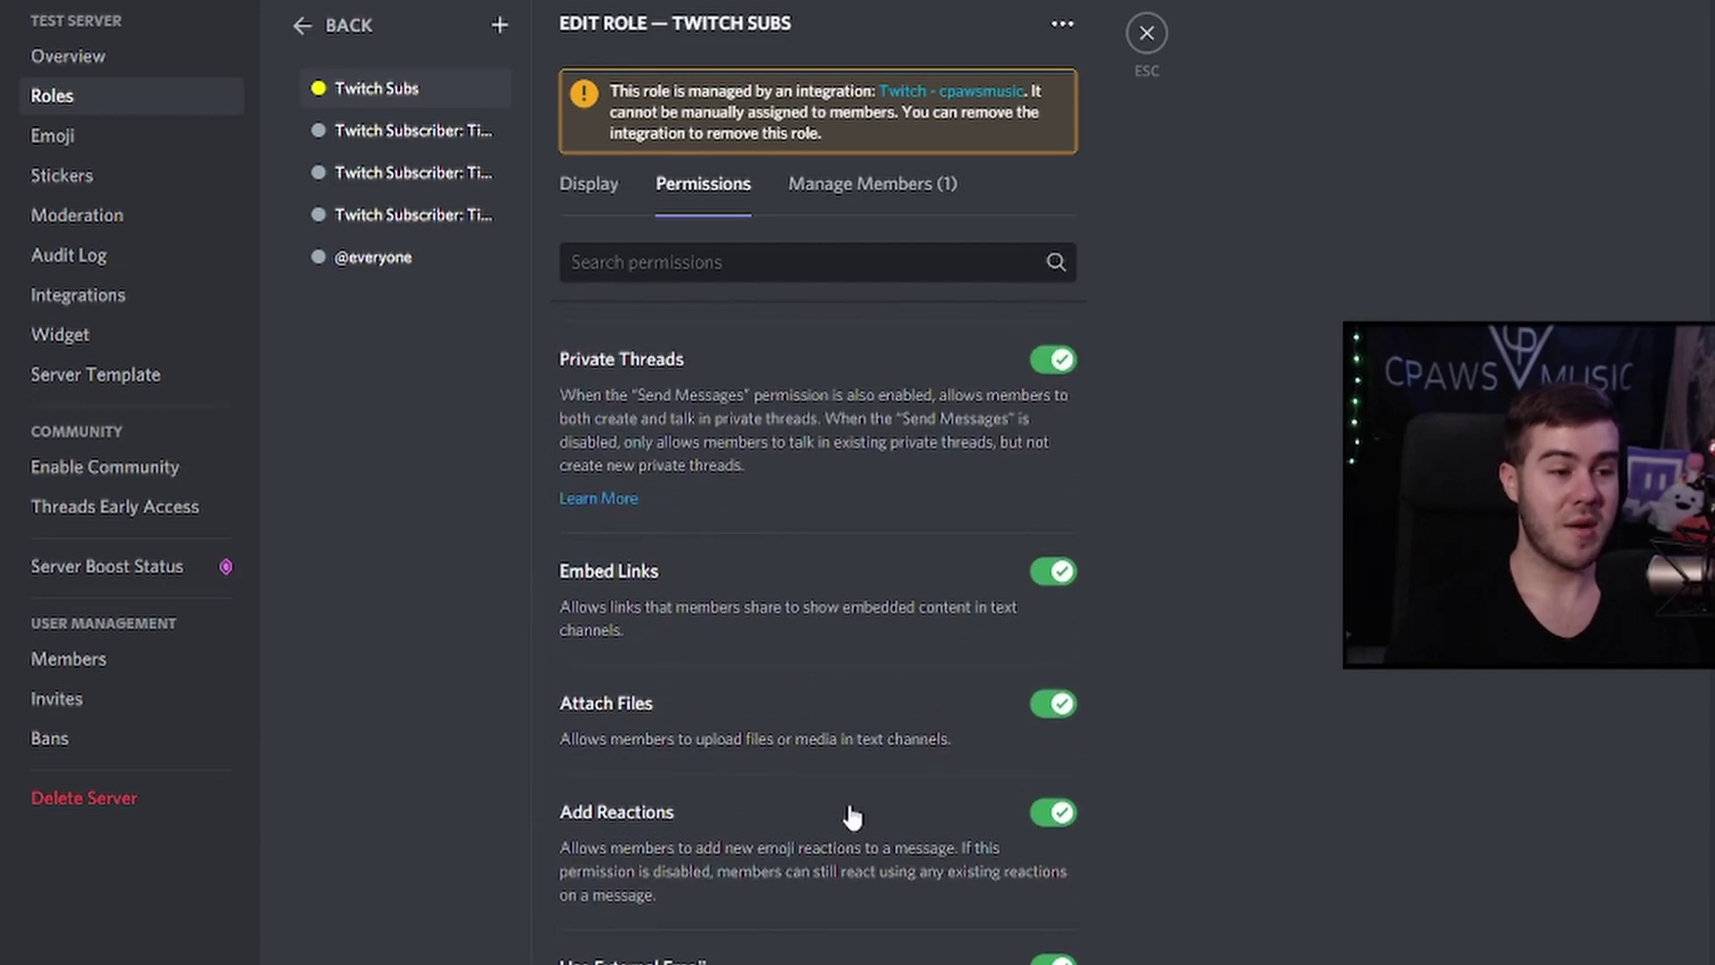
scroll(853, 815, down, 10)
scroll(880, 831, down, 10)
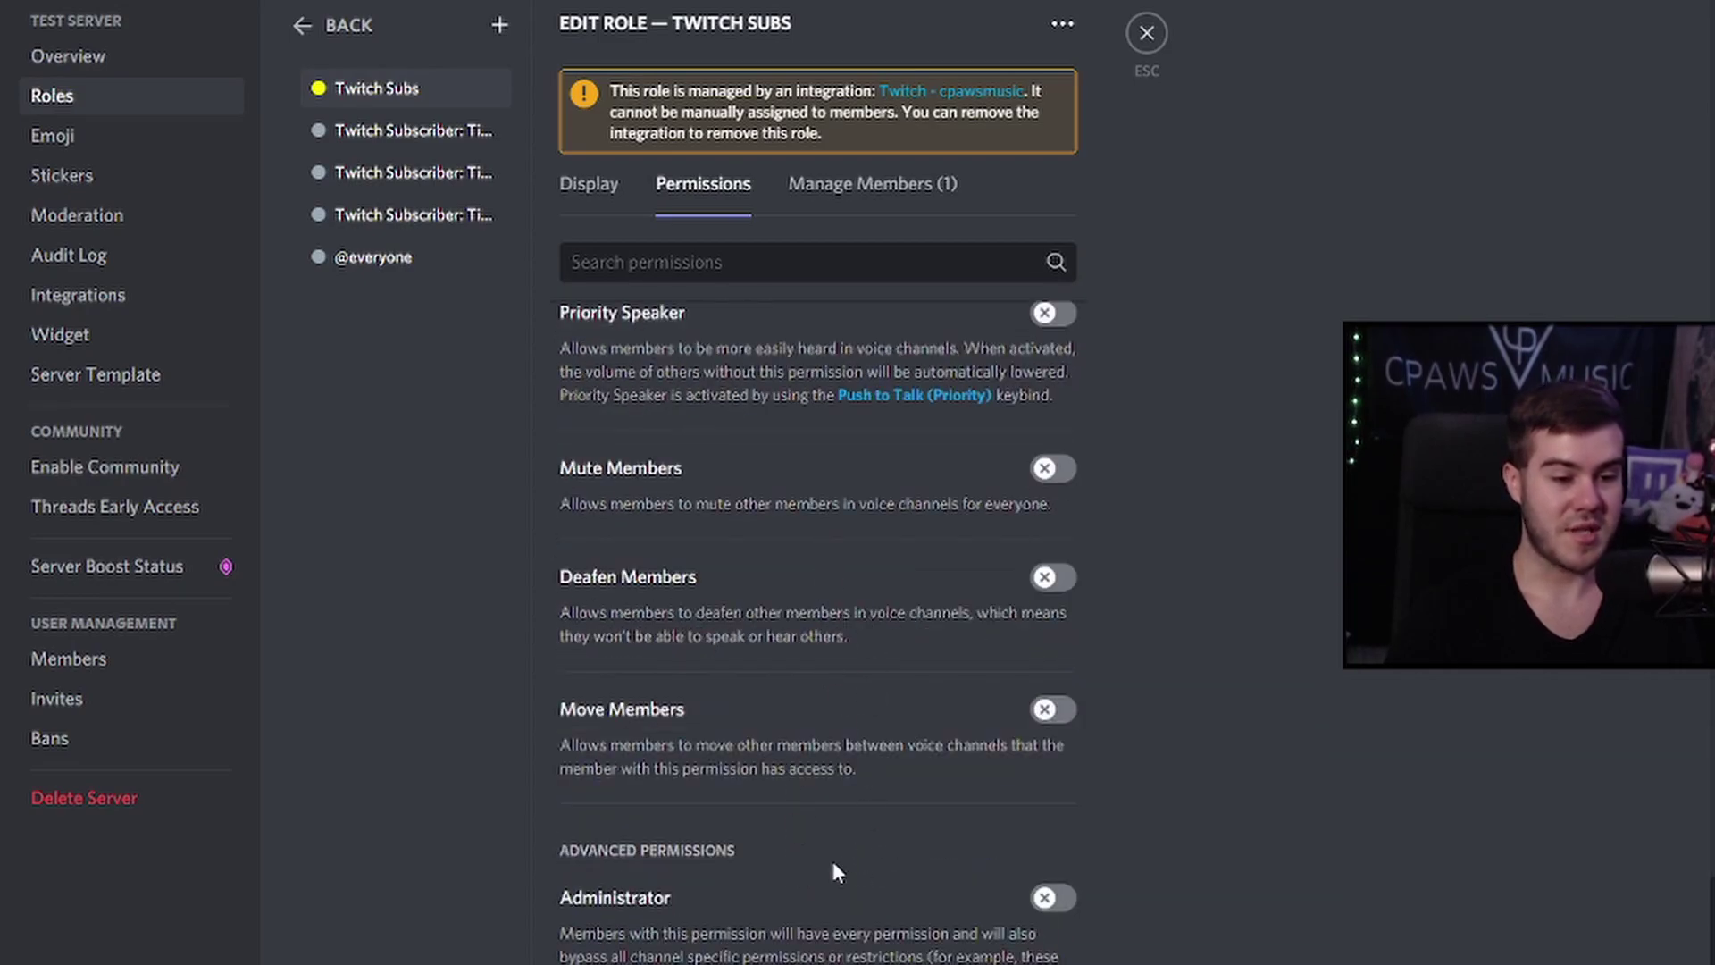
scroll(786, 818, up, 10)
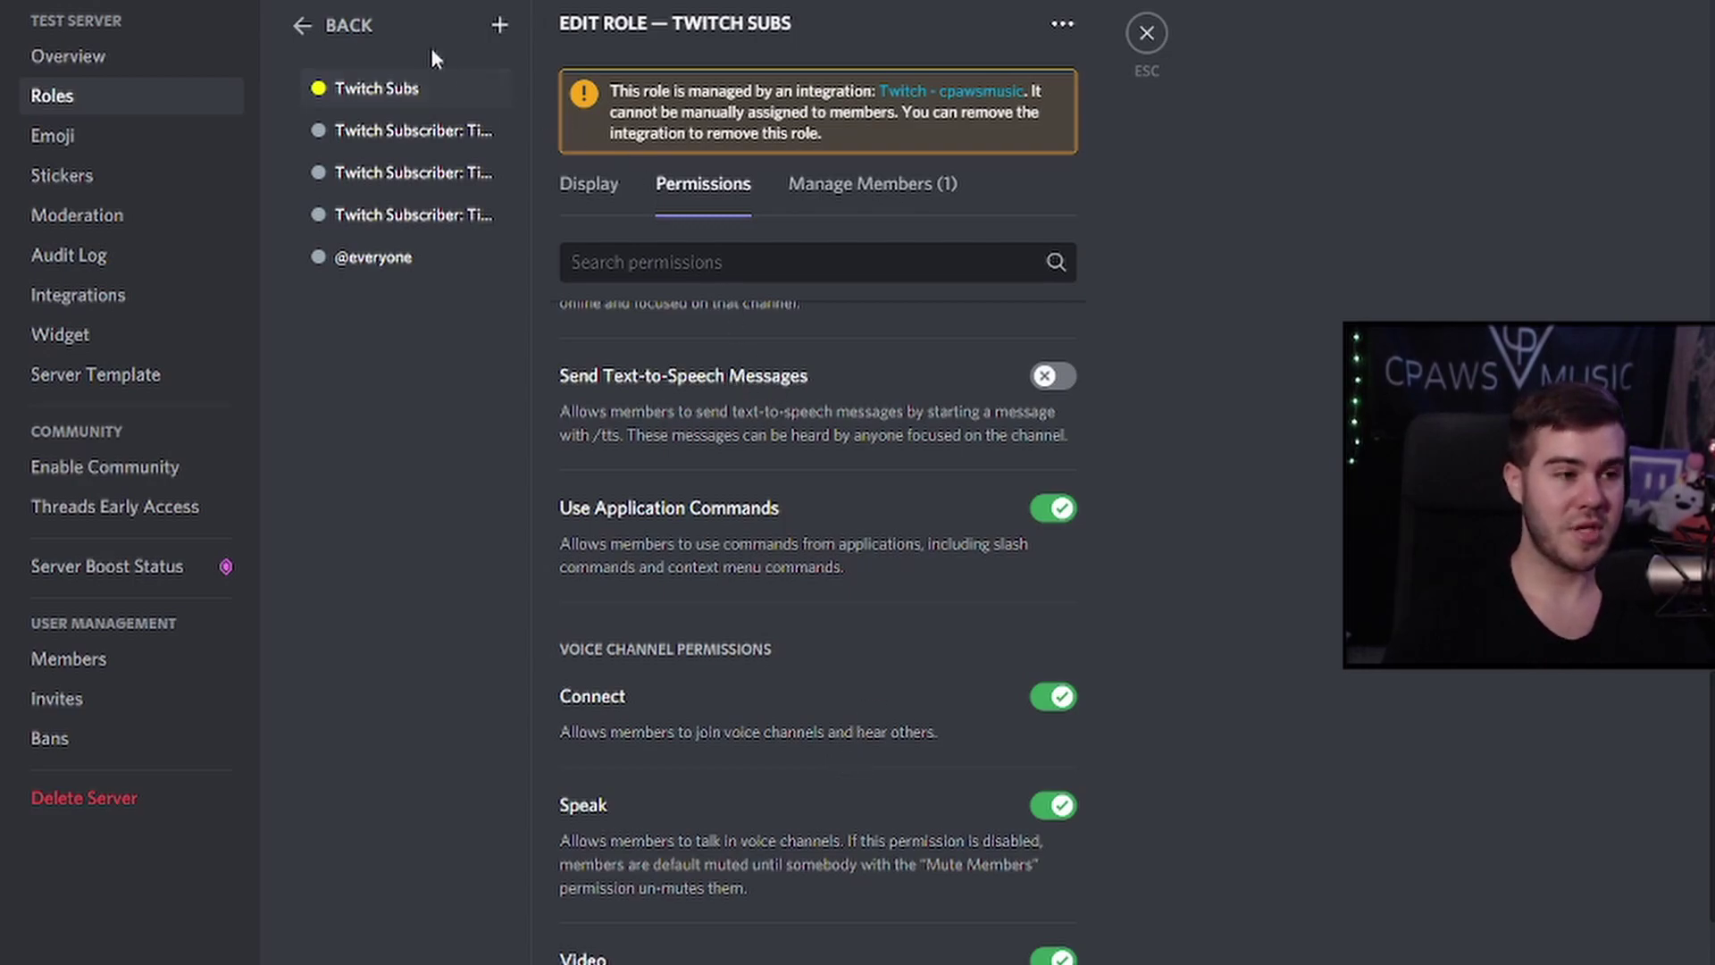
click(313, 29)
click(1138, 40)
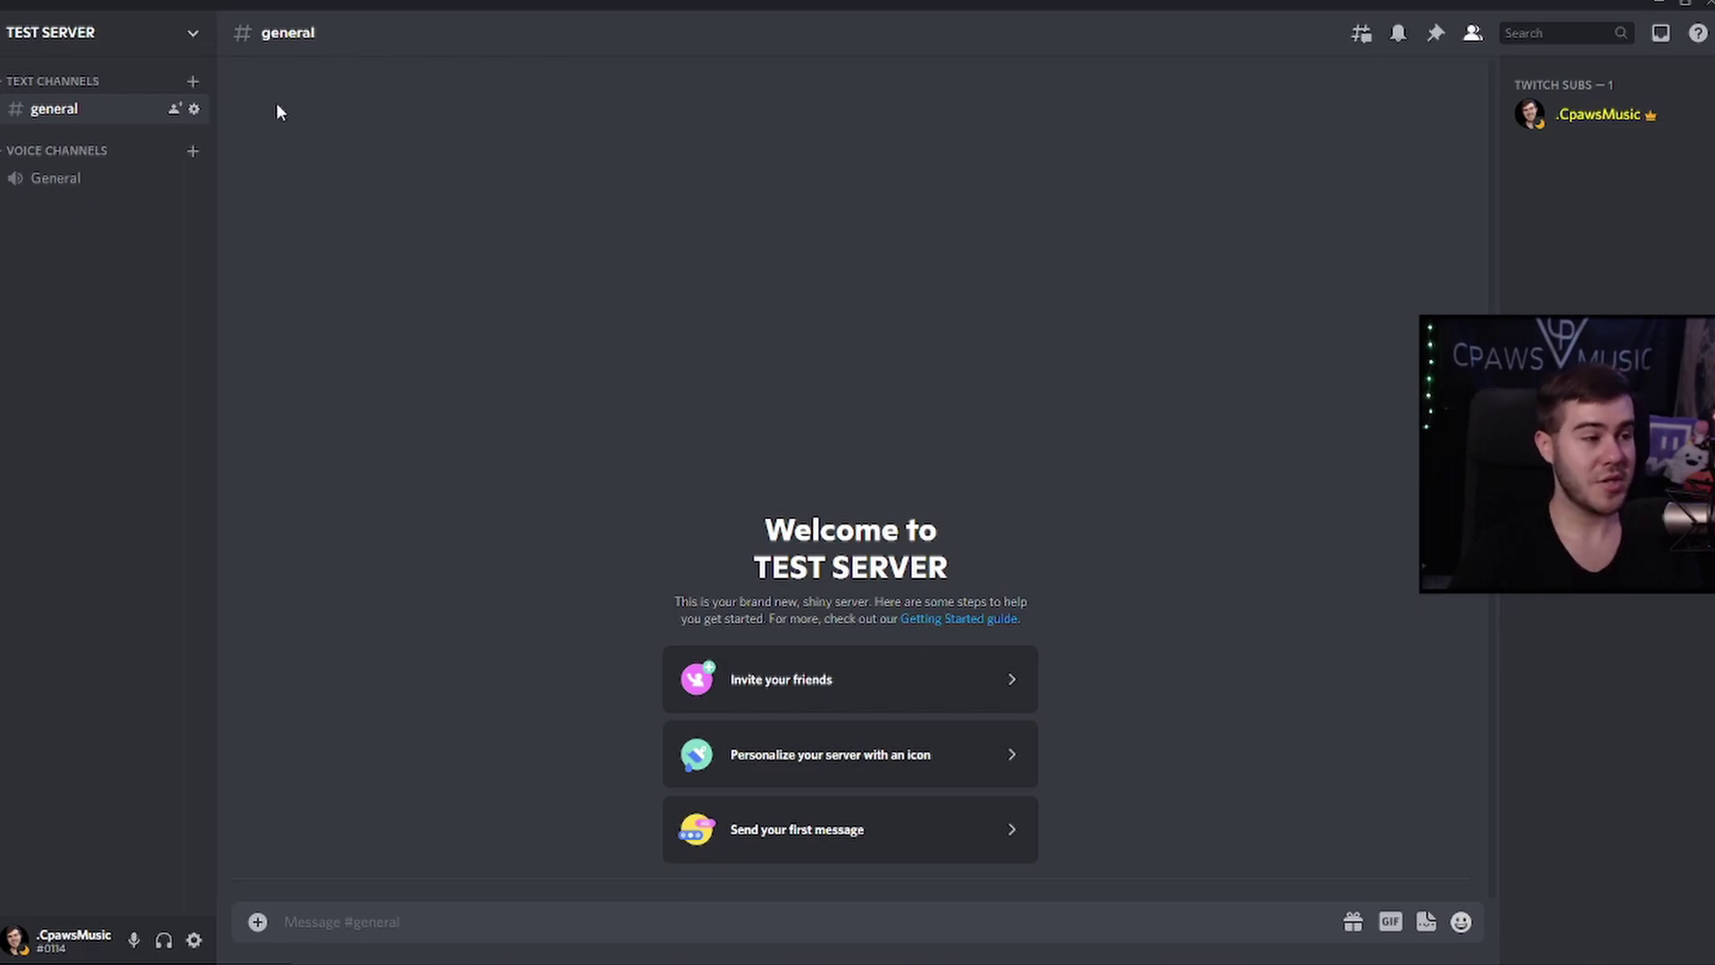
Set up a private text channel named 'subsonly' with the Twitch Subs role ticked for access
click(192, 84)
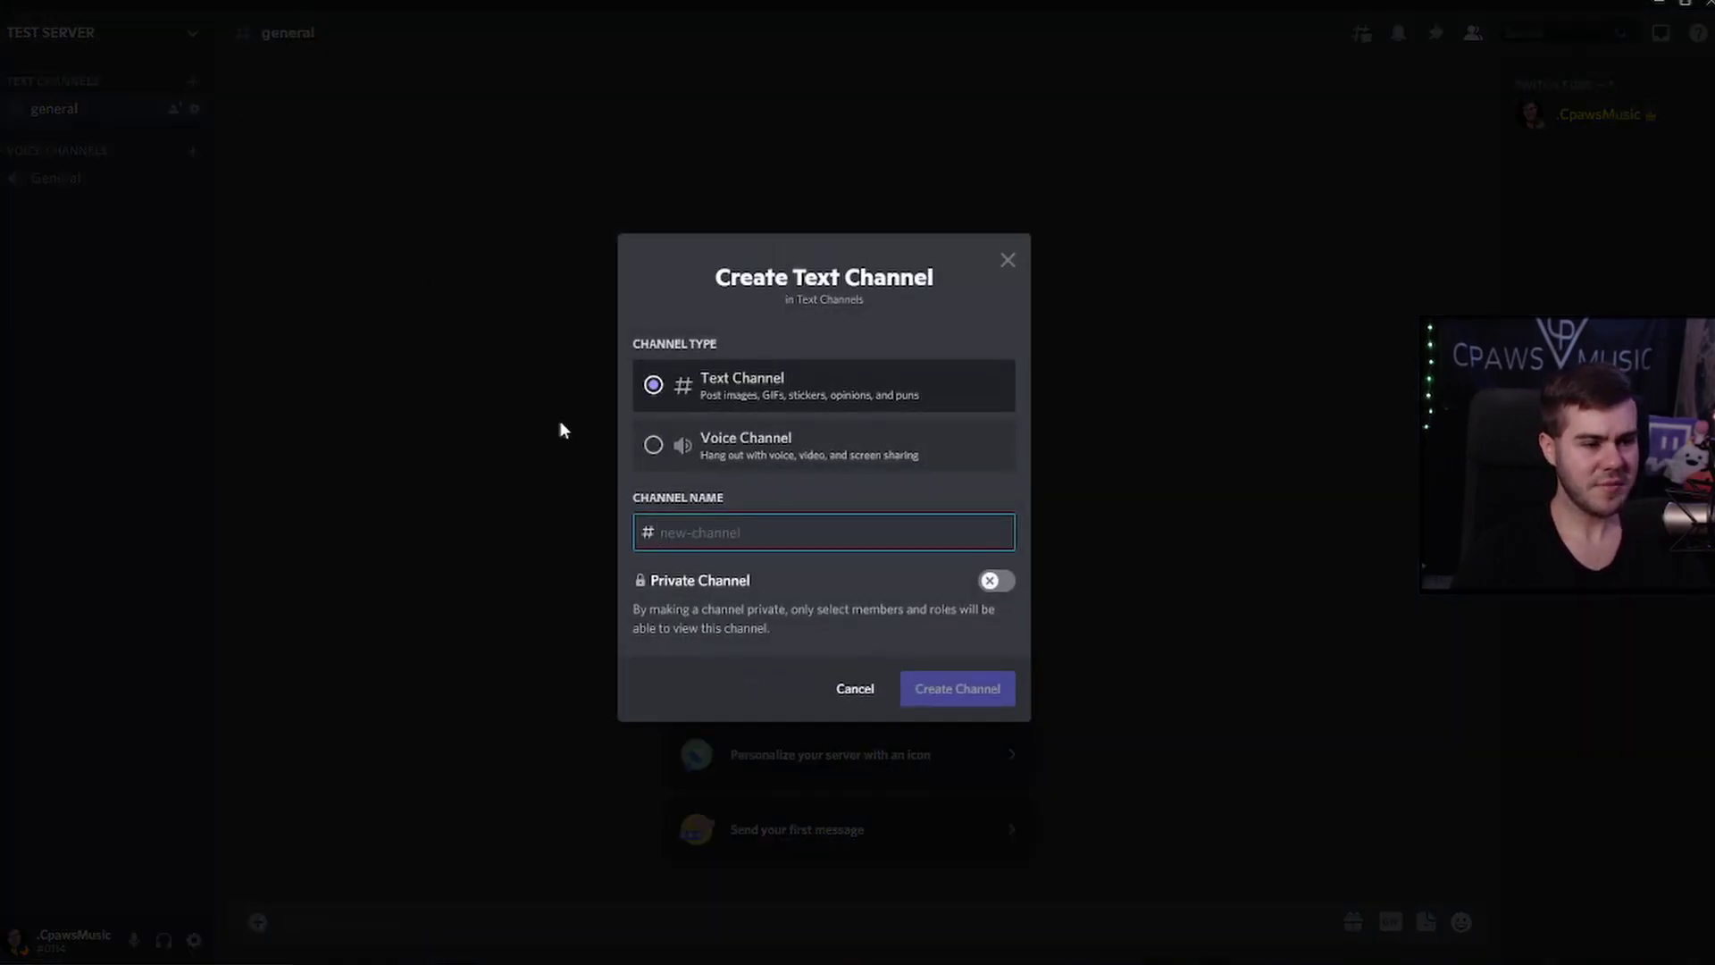
text(subsonly)
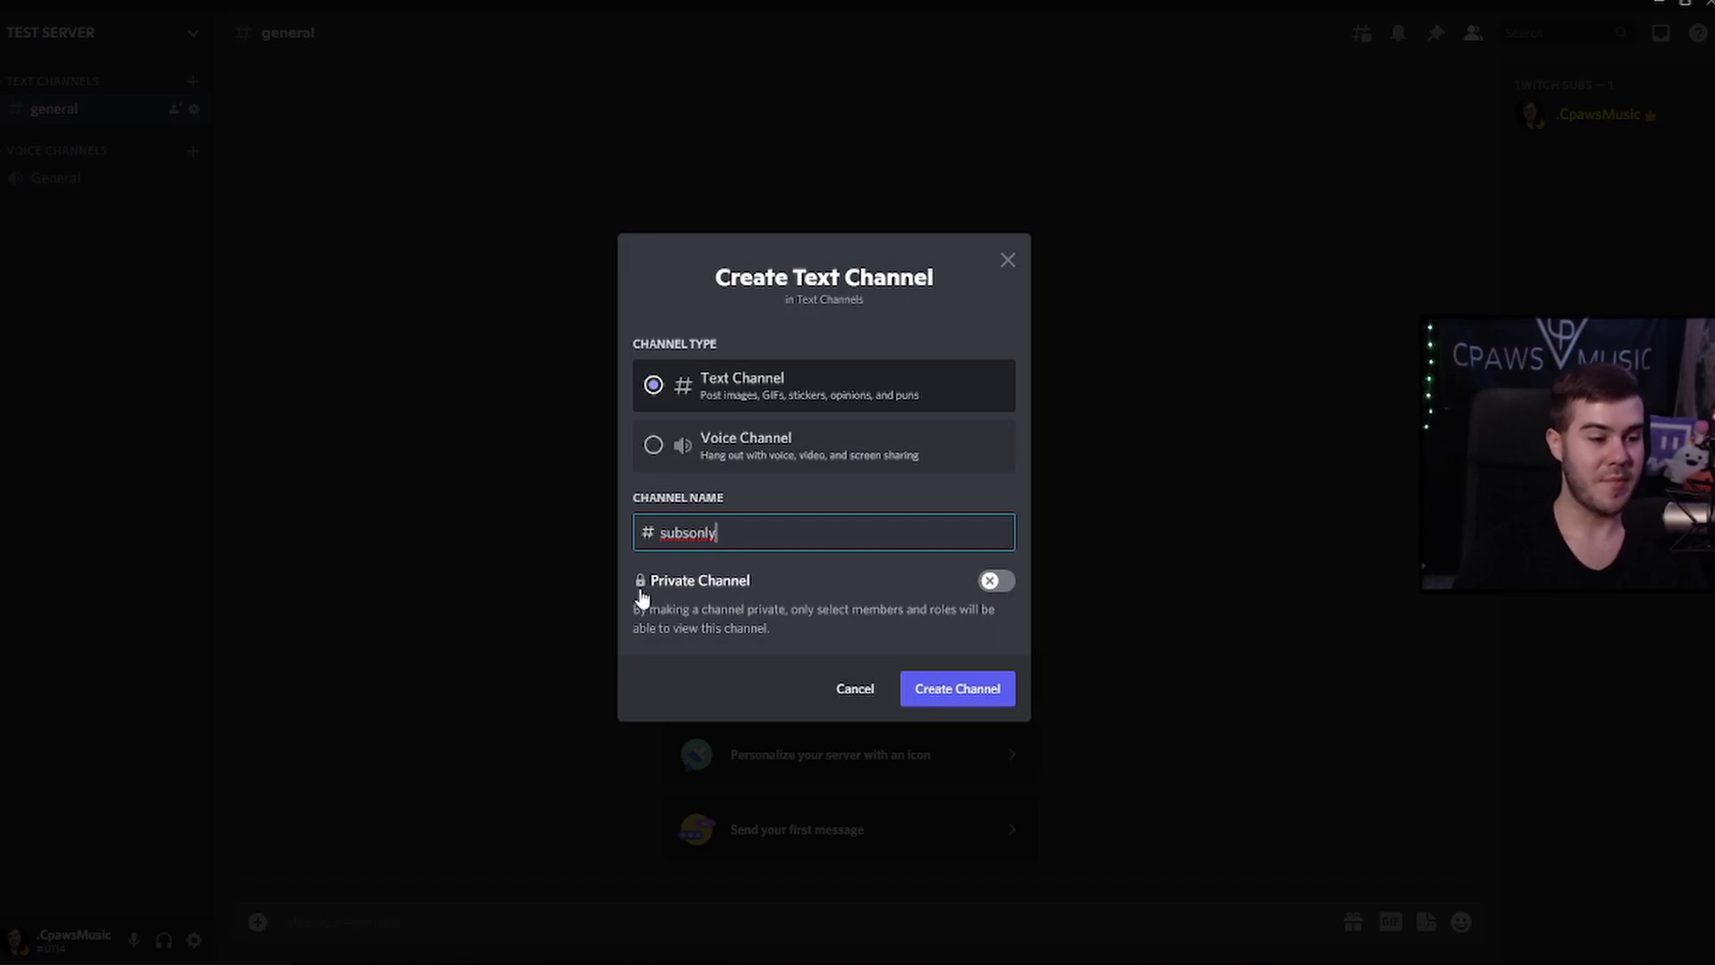
click(995, 588)
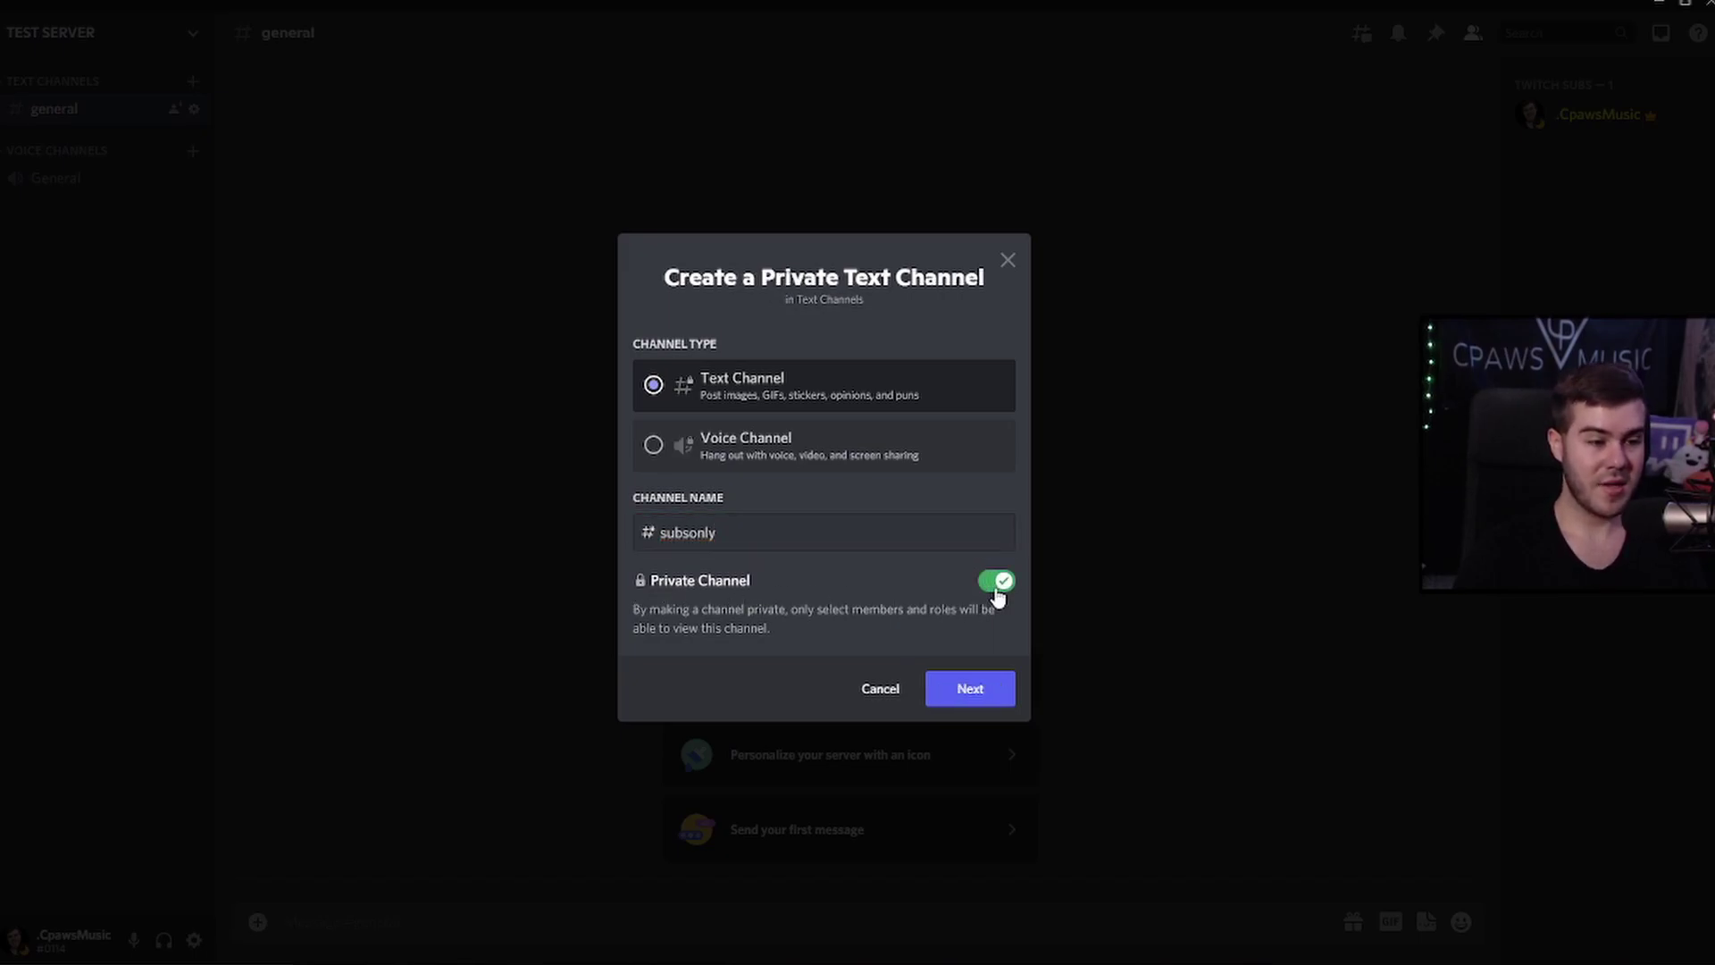
click(982, 689)
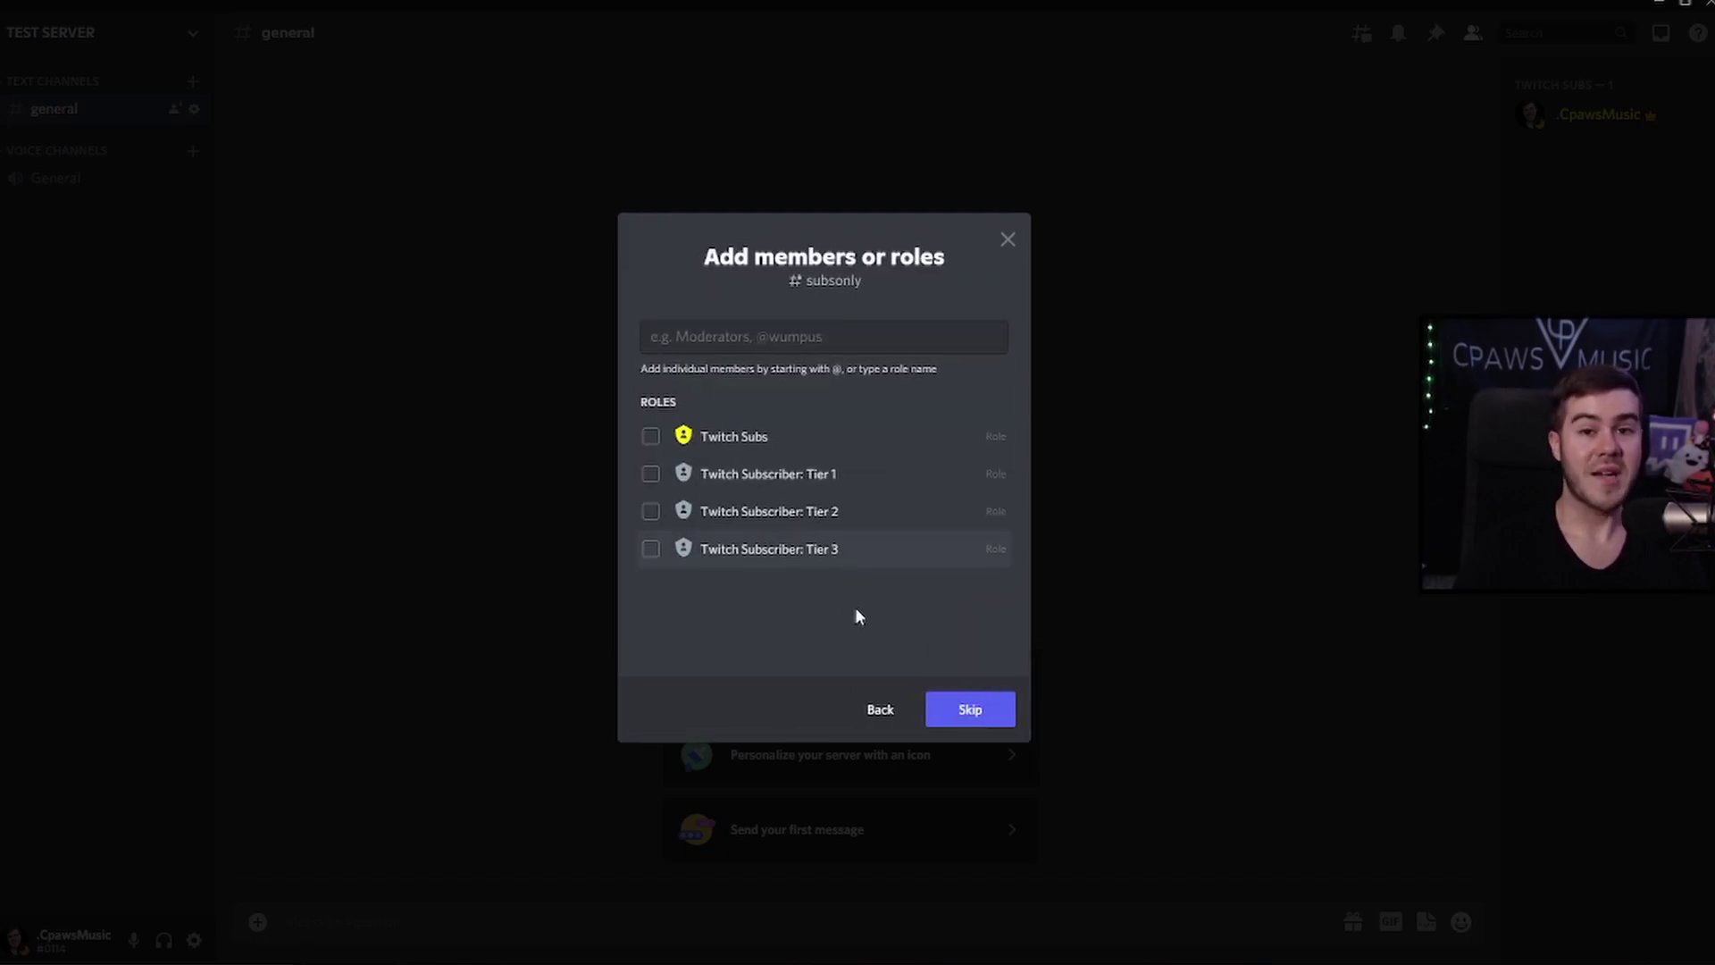
click(651, 438)
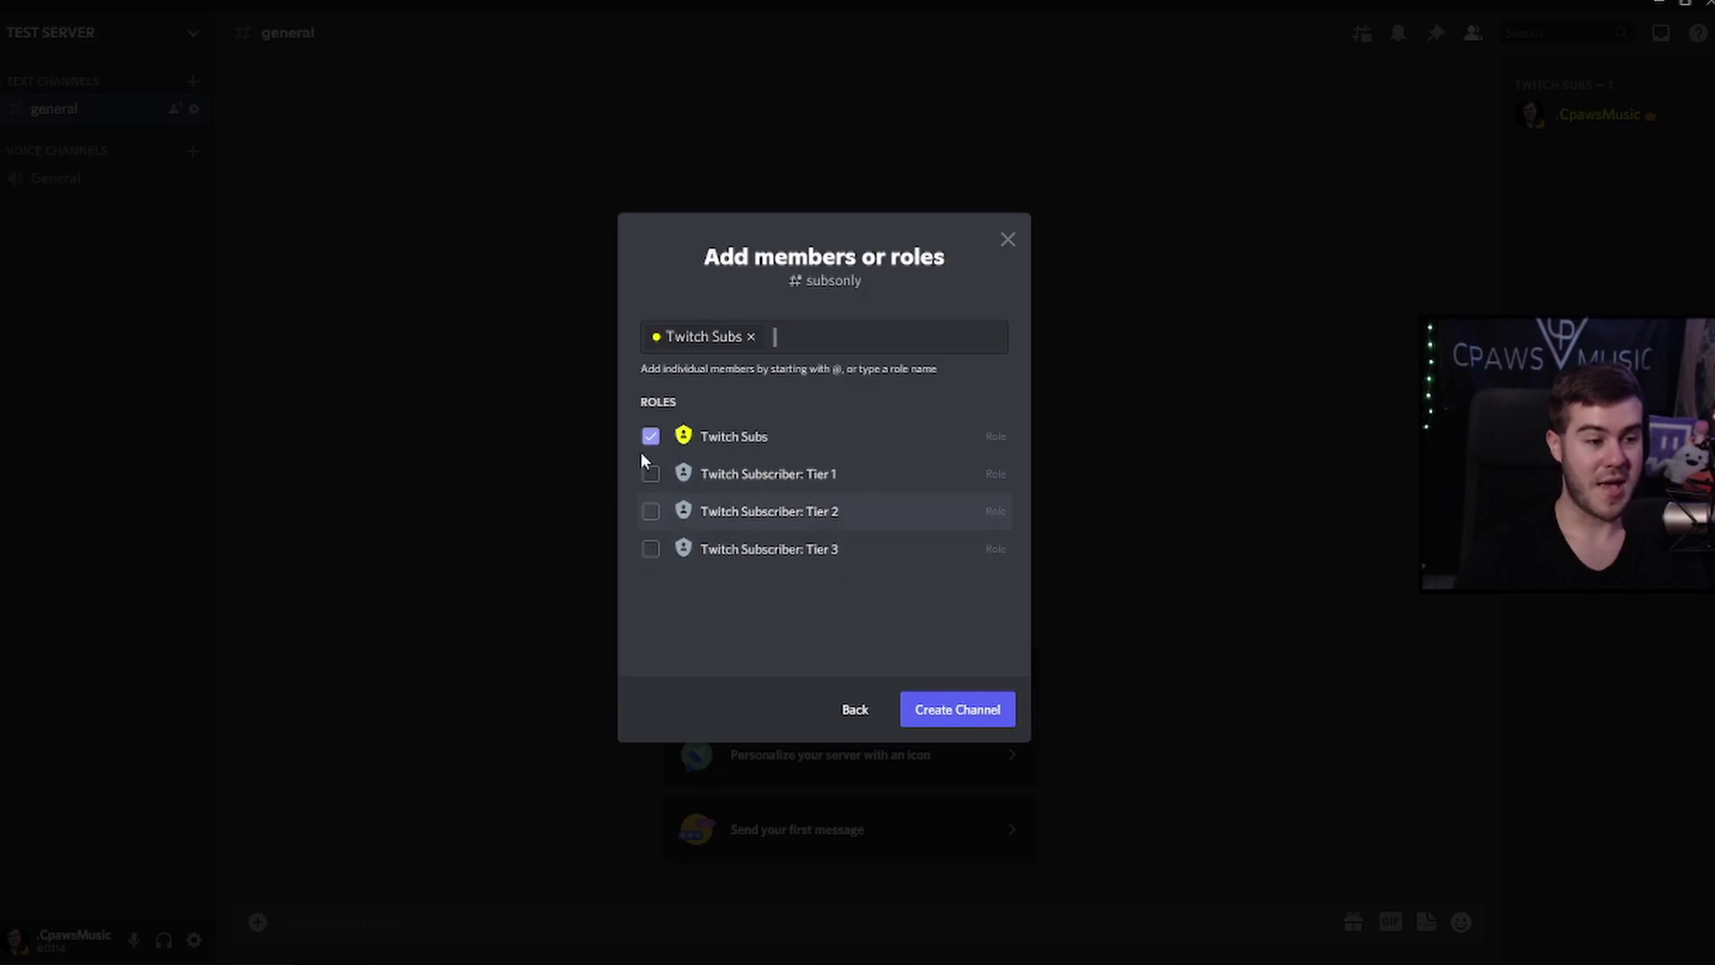
Create the private subsonly channel, restricted to the Twitch Subs role
click(957, 709)
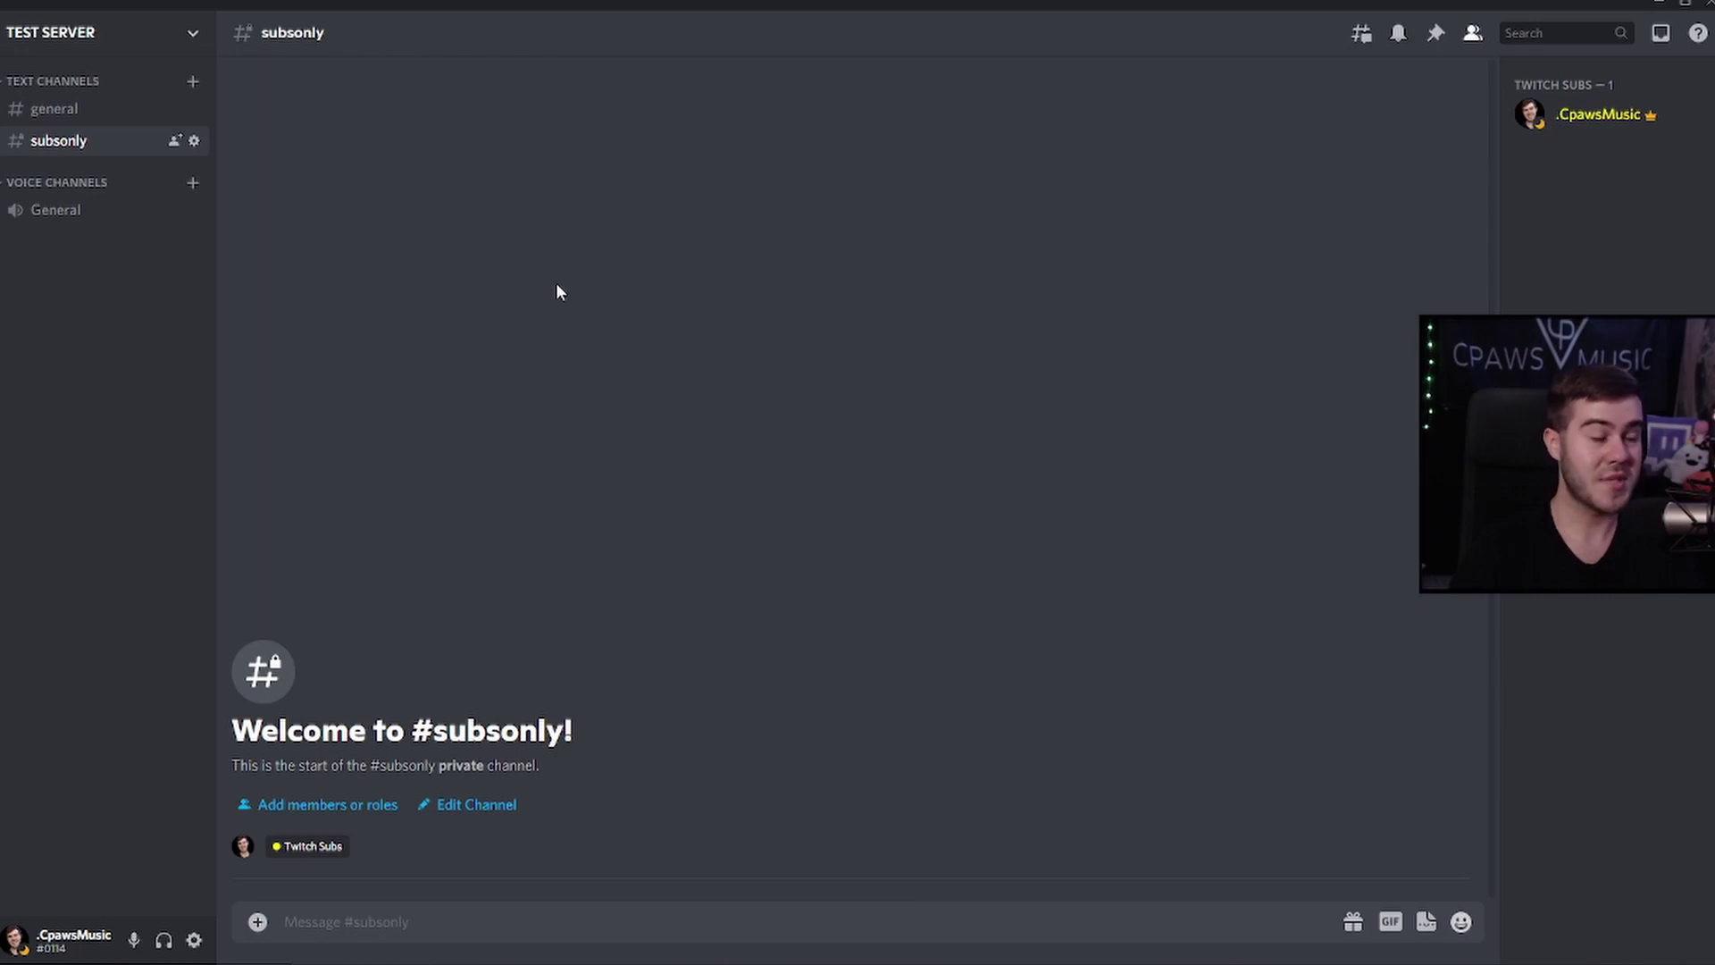
Preview TEST SERVER as the Twitch Subs role and check the general and subsonly channels
click(193, 33)
click(123, 161)
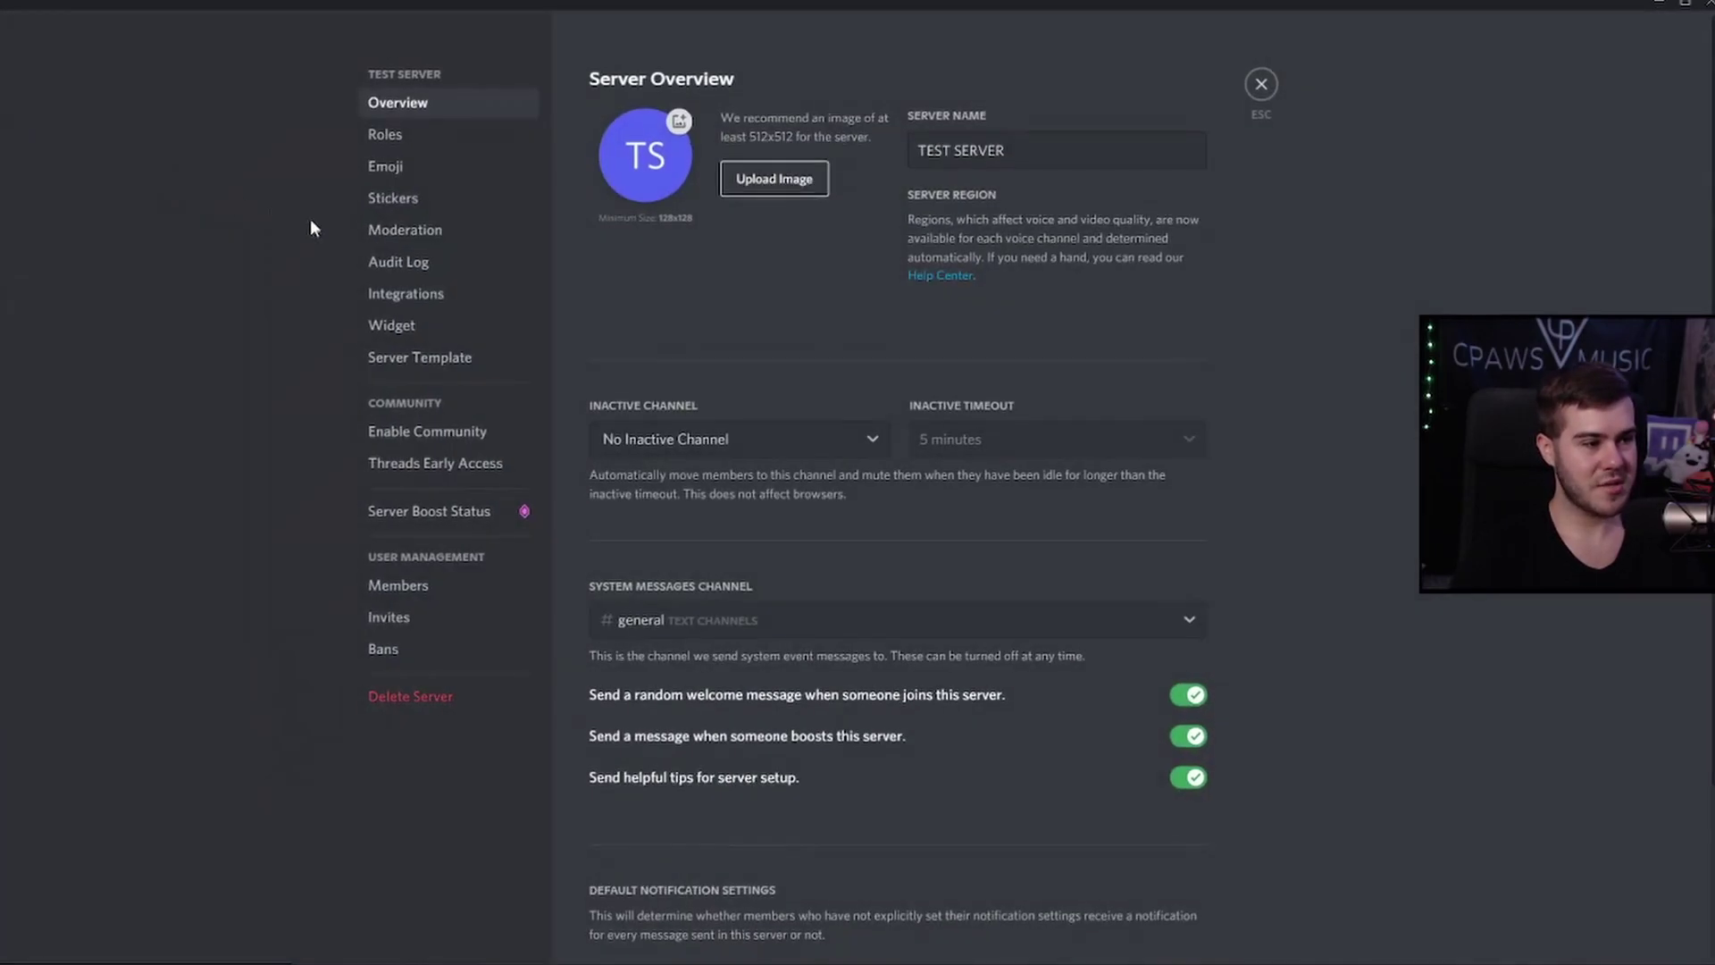
click(387, 137)
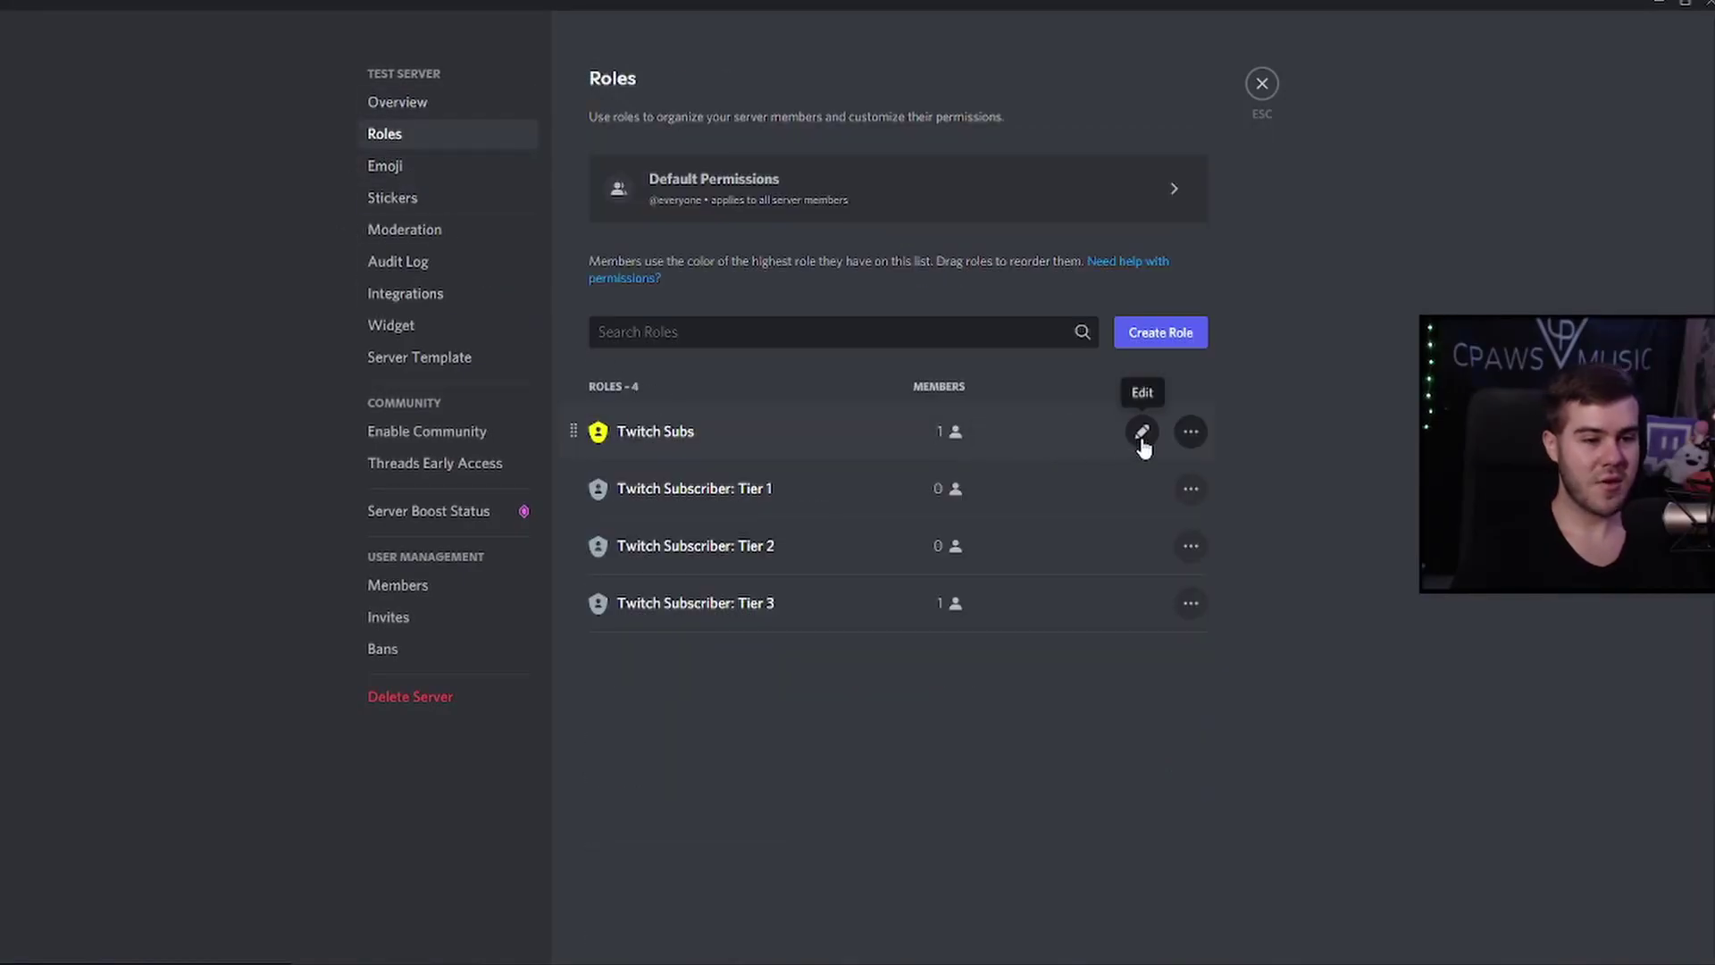
click(1140, 432)
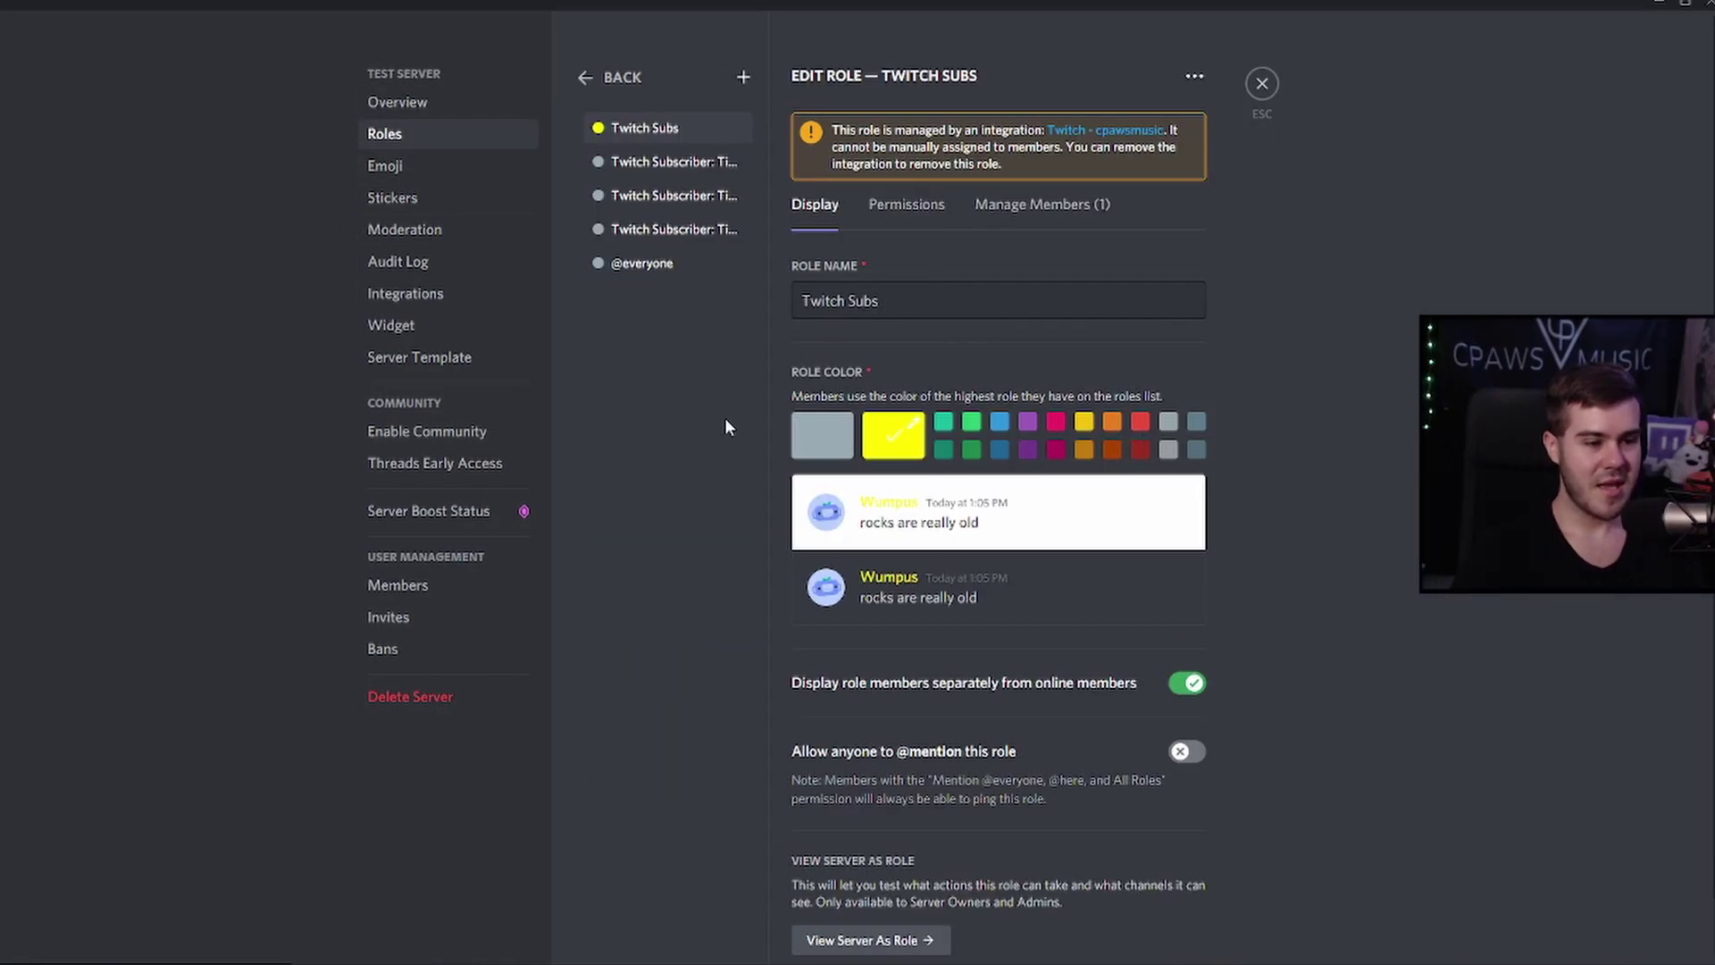
scroll(724, 433, down, 1)
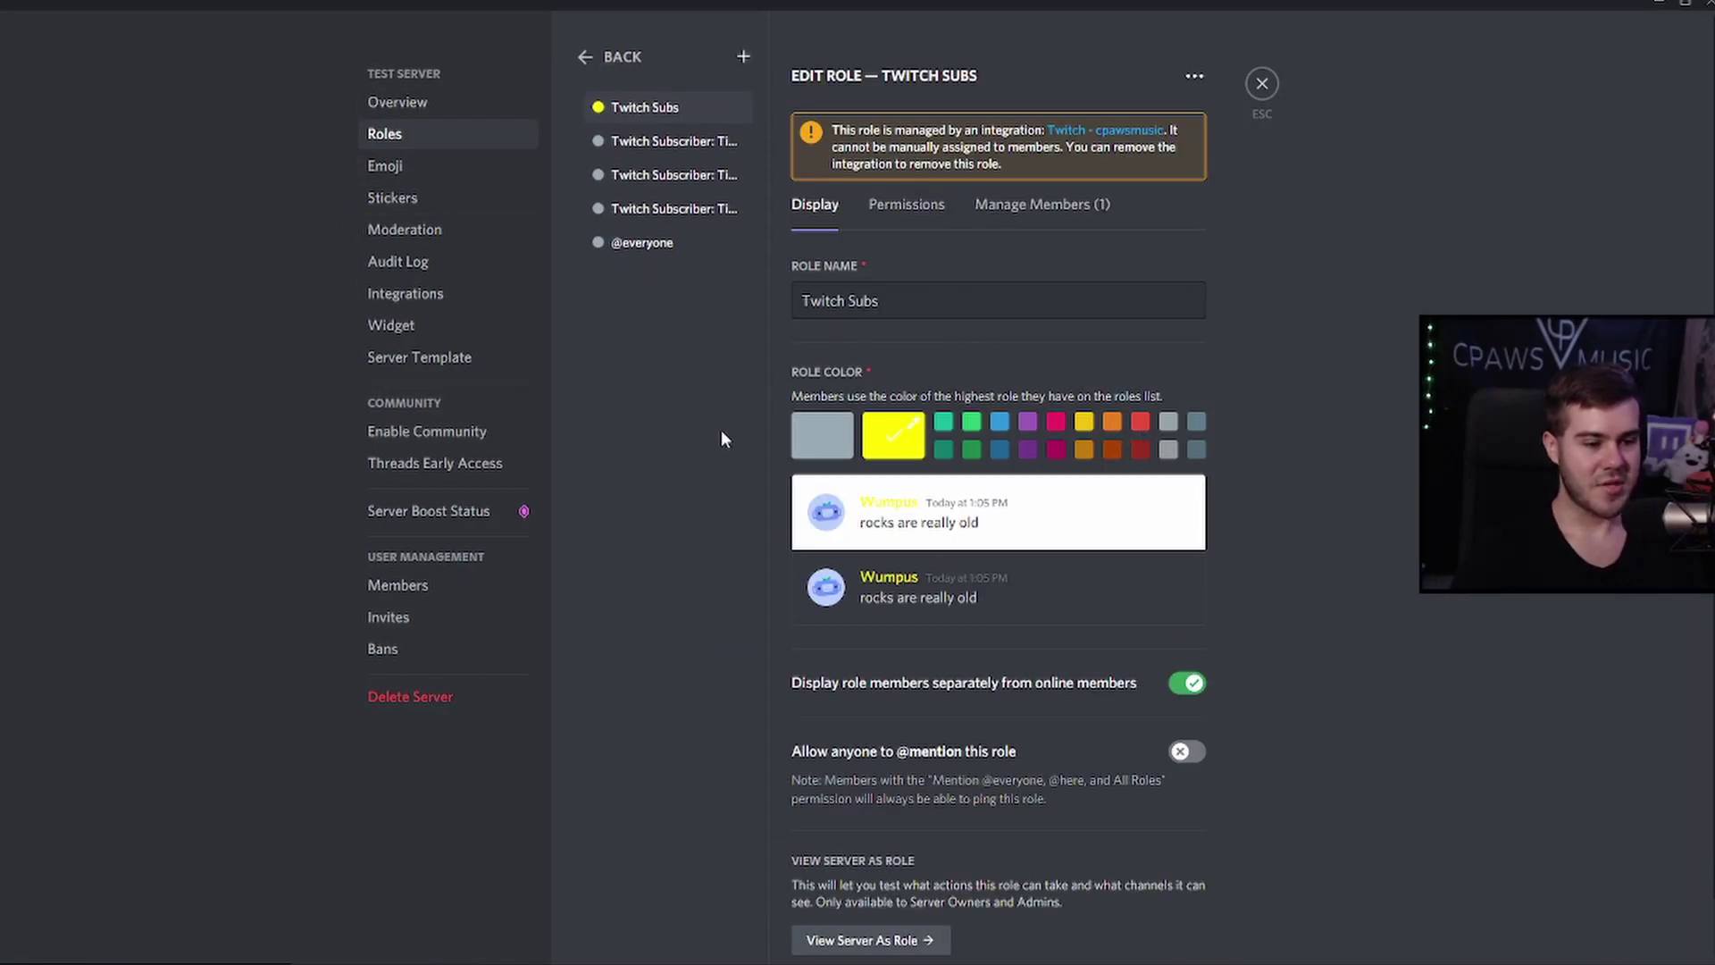
click(895, 949)
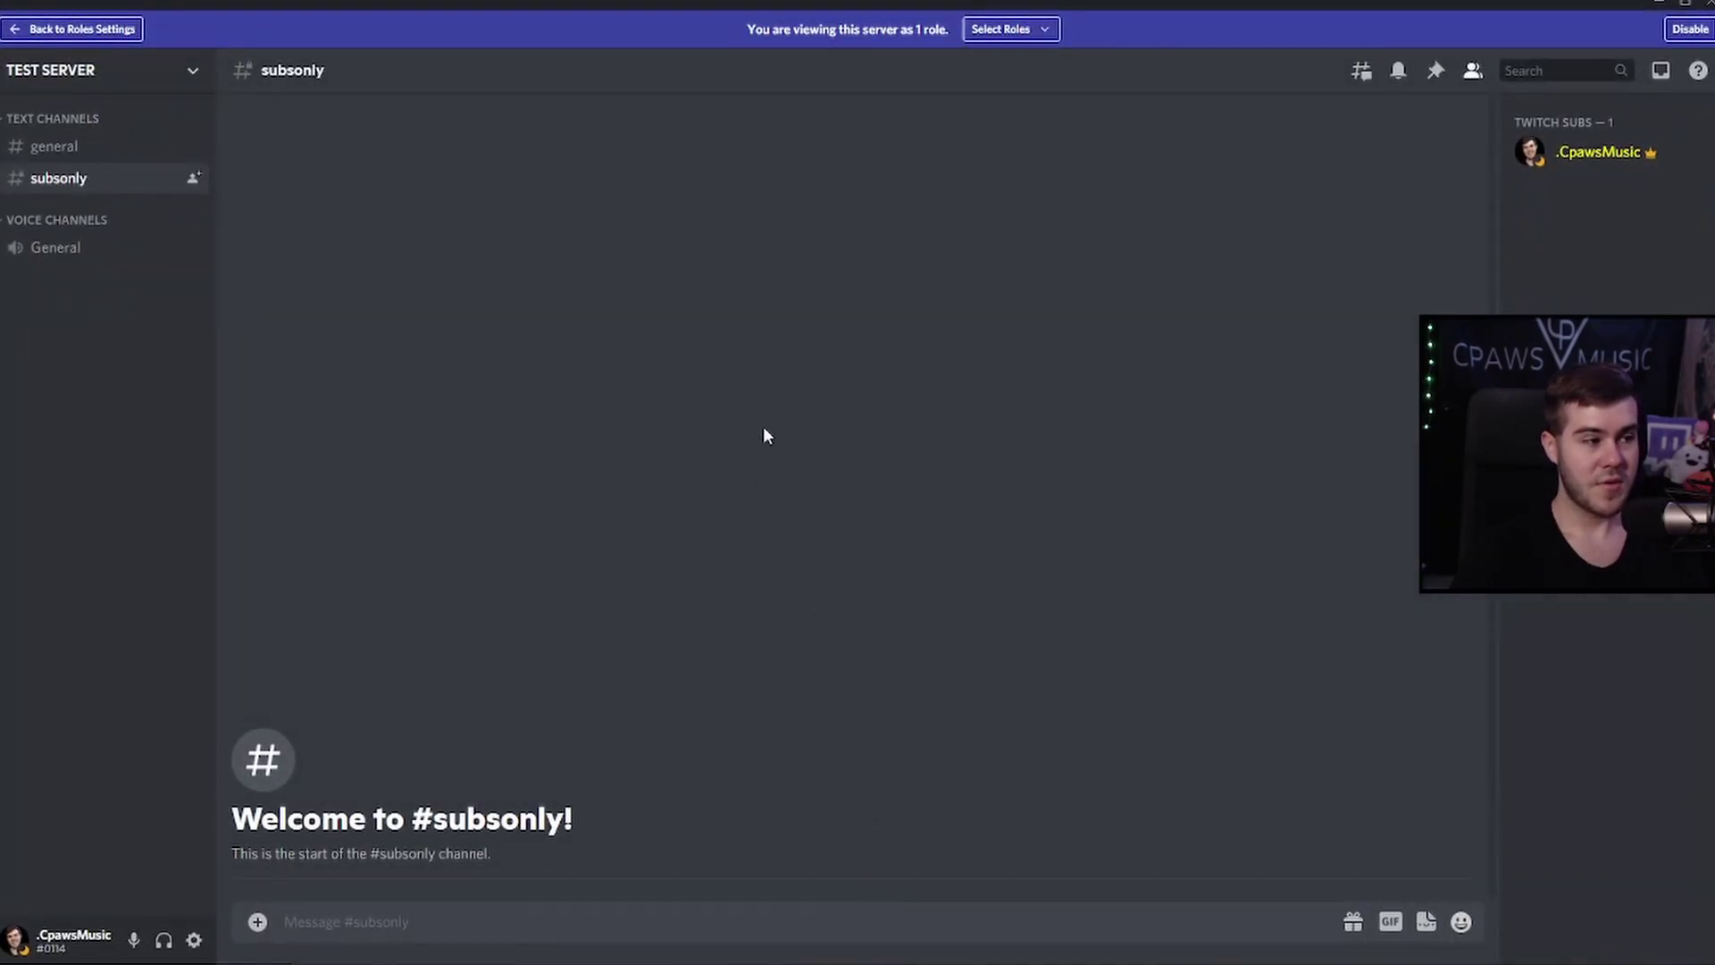
click(80, 156)
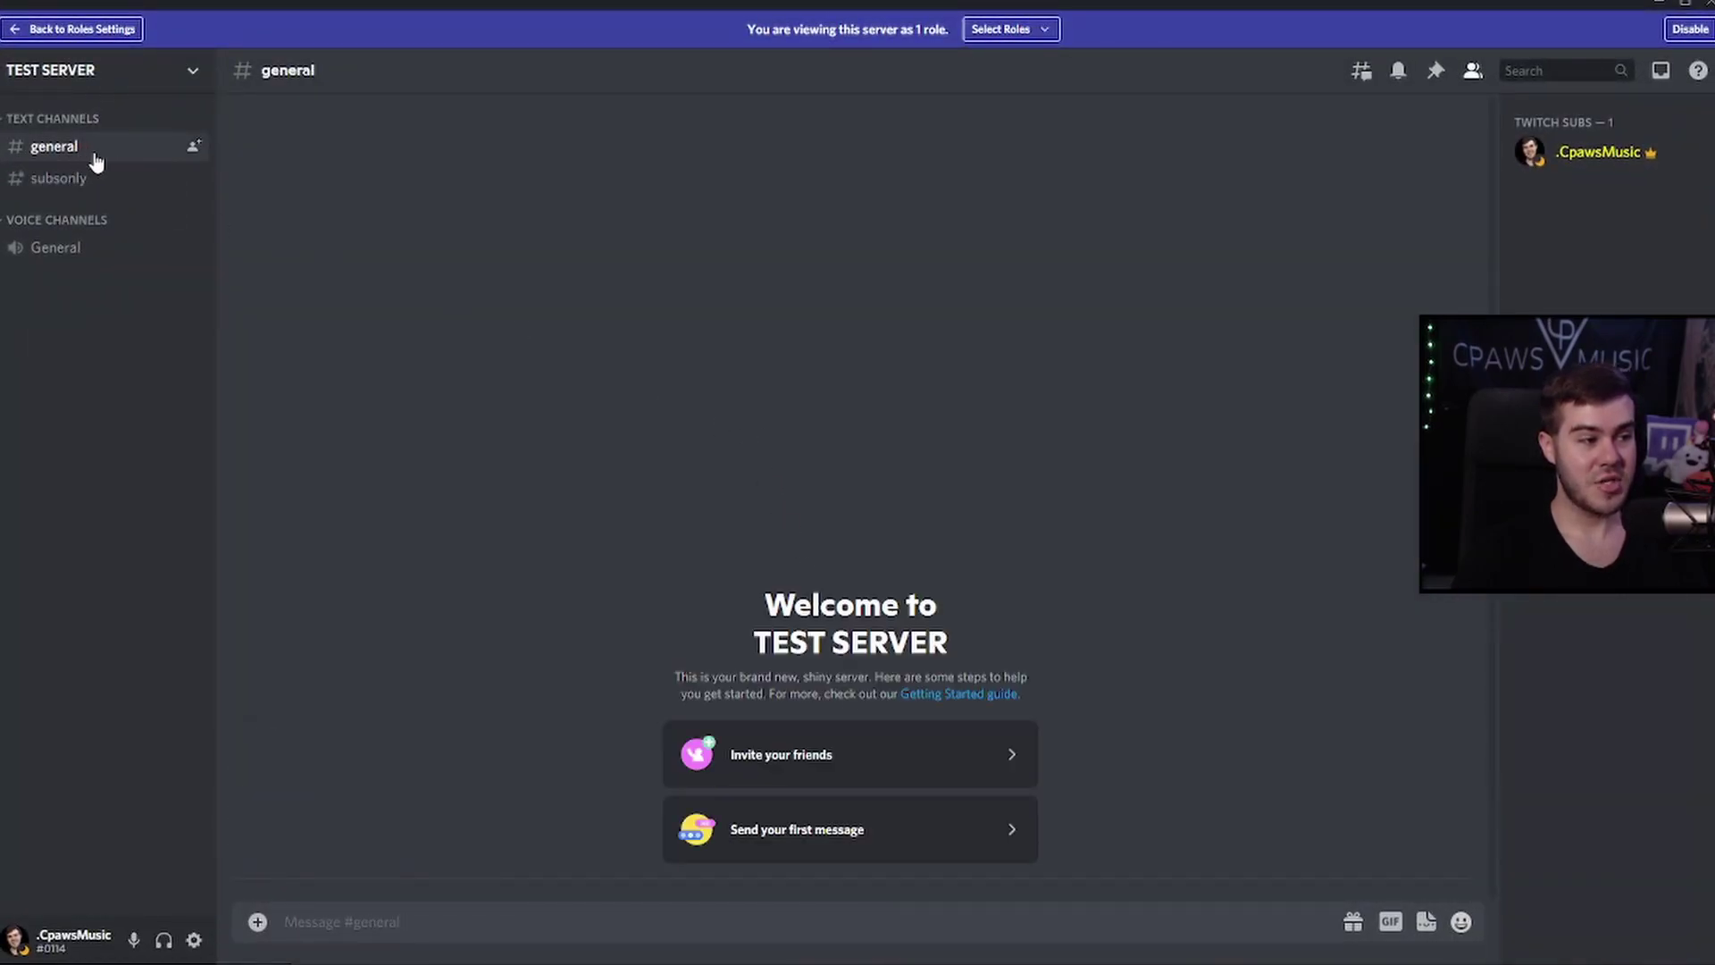
click(80, 184)
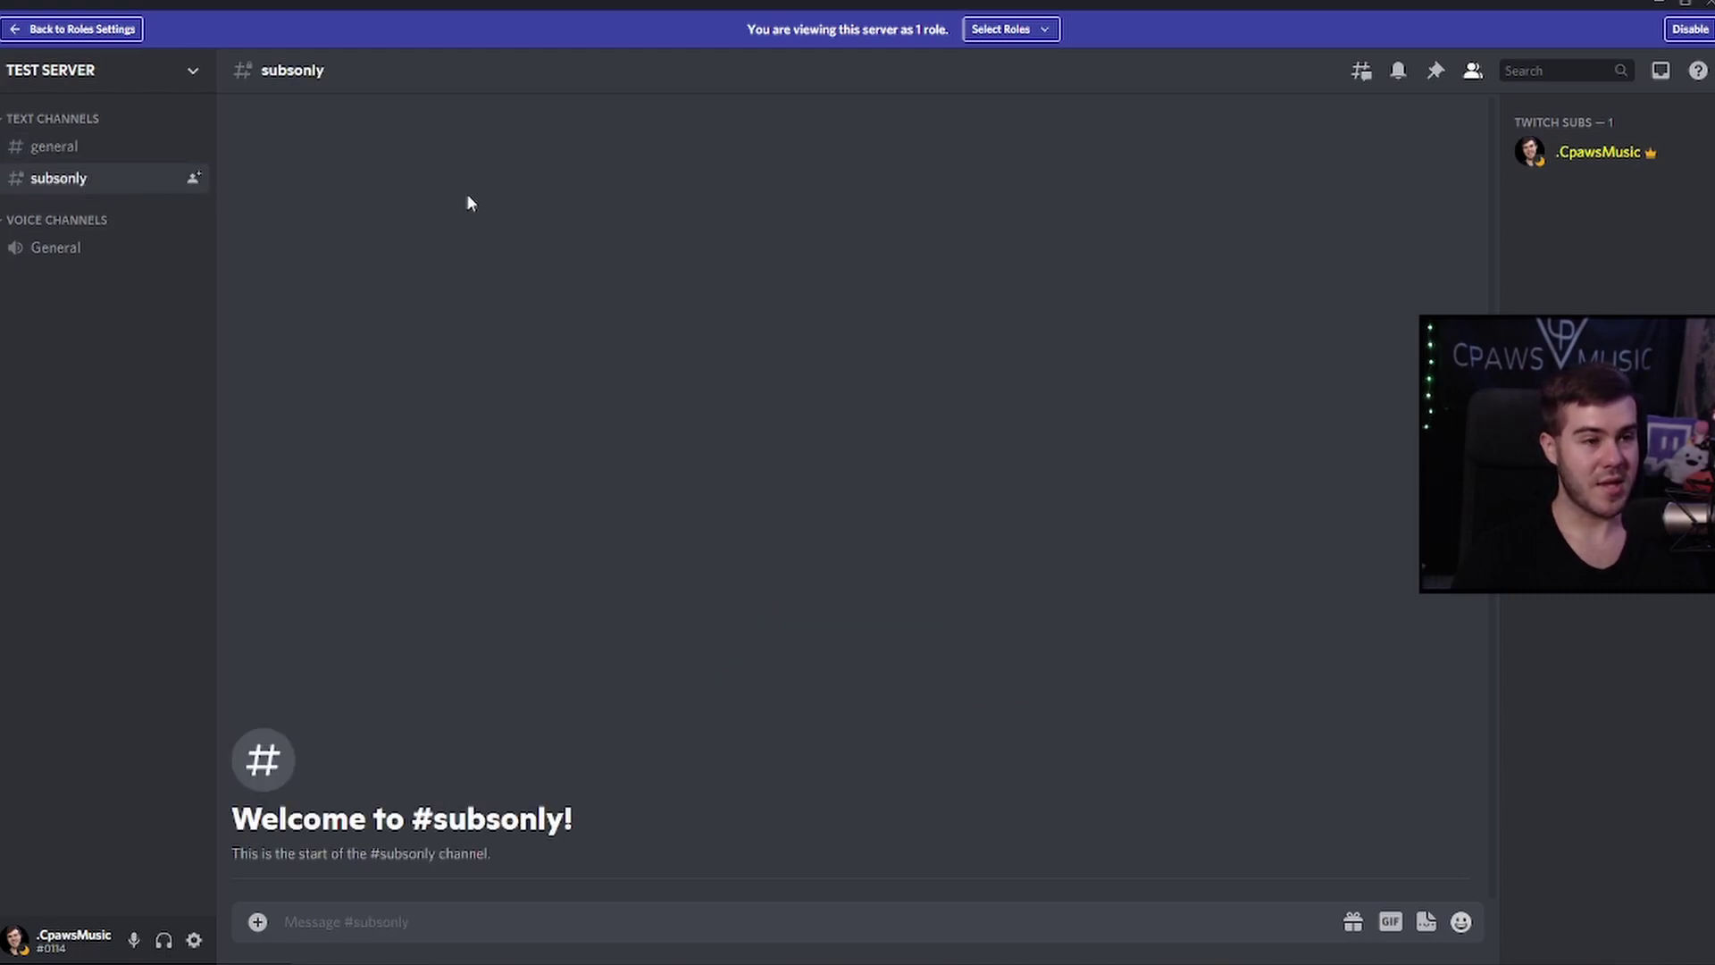
click(1012, 36)
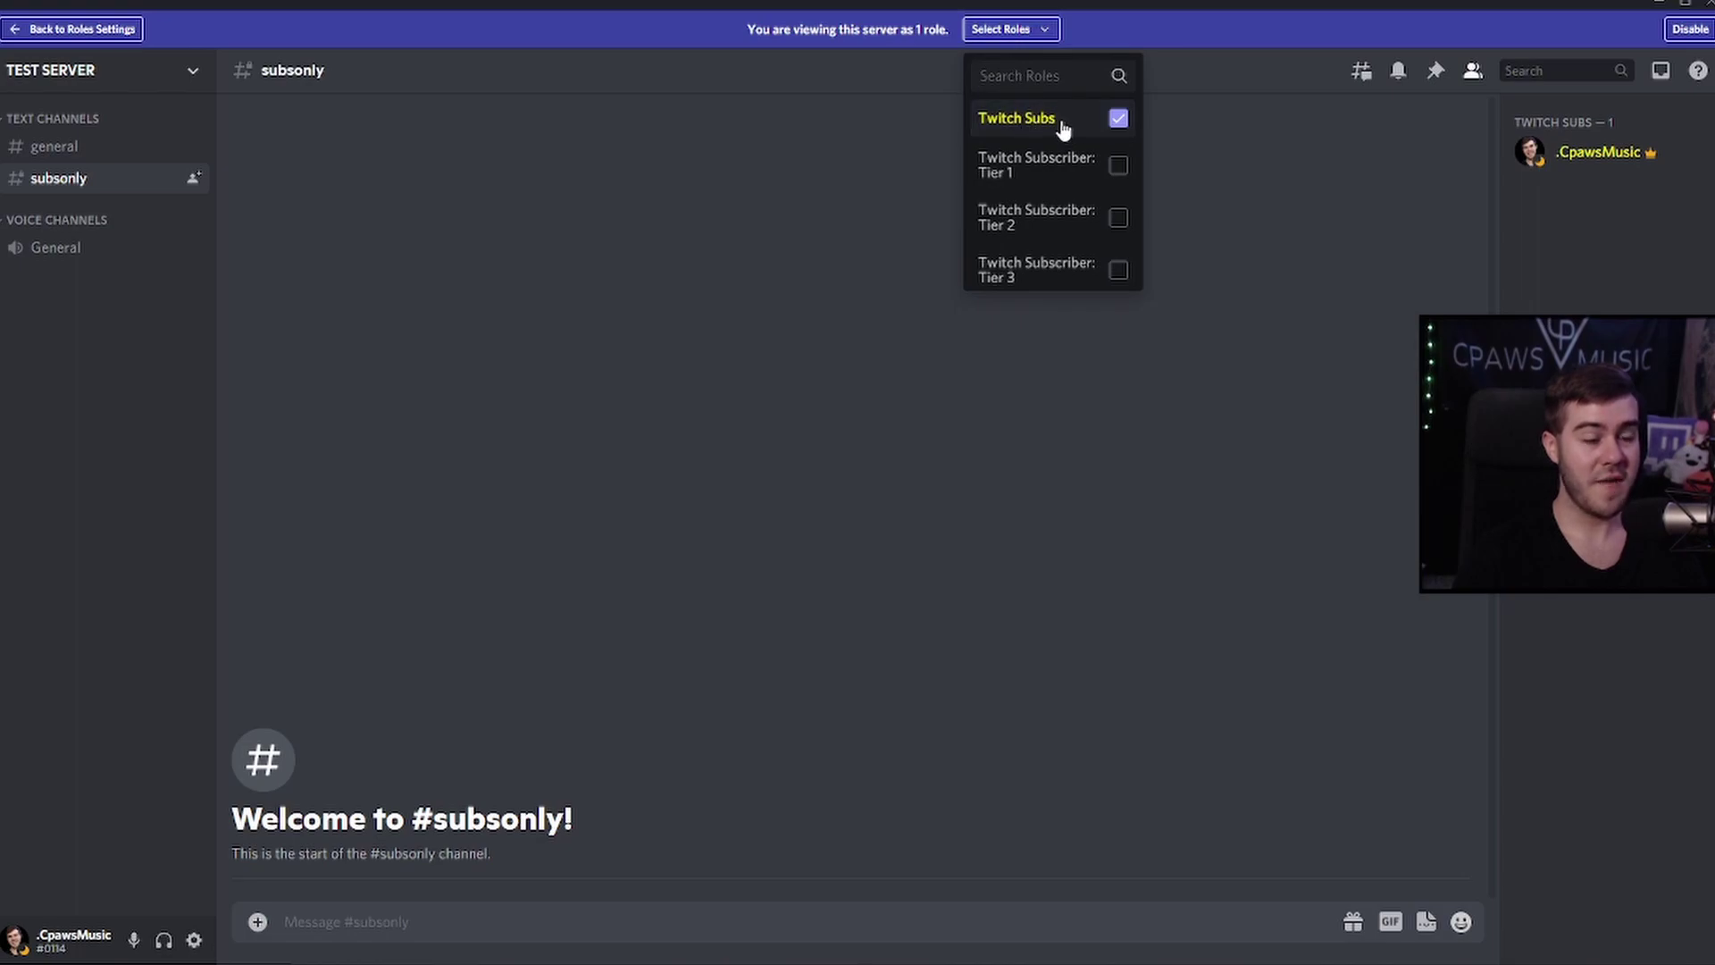
scroll(1056, 156, down, 2)
scroll(1051, 263, up, 1)
scroll(1064, 261, down, 2)
scroll(1054, 179, up, 3)
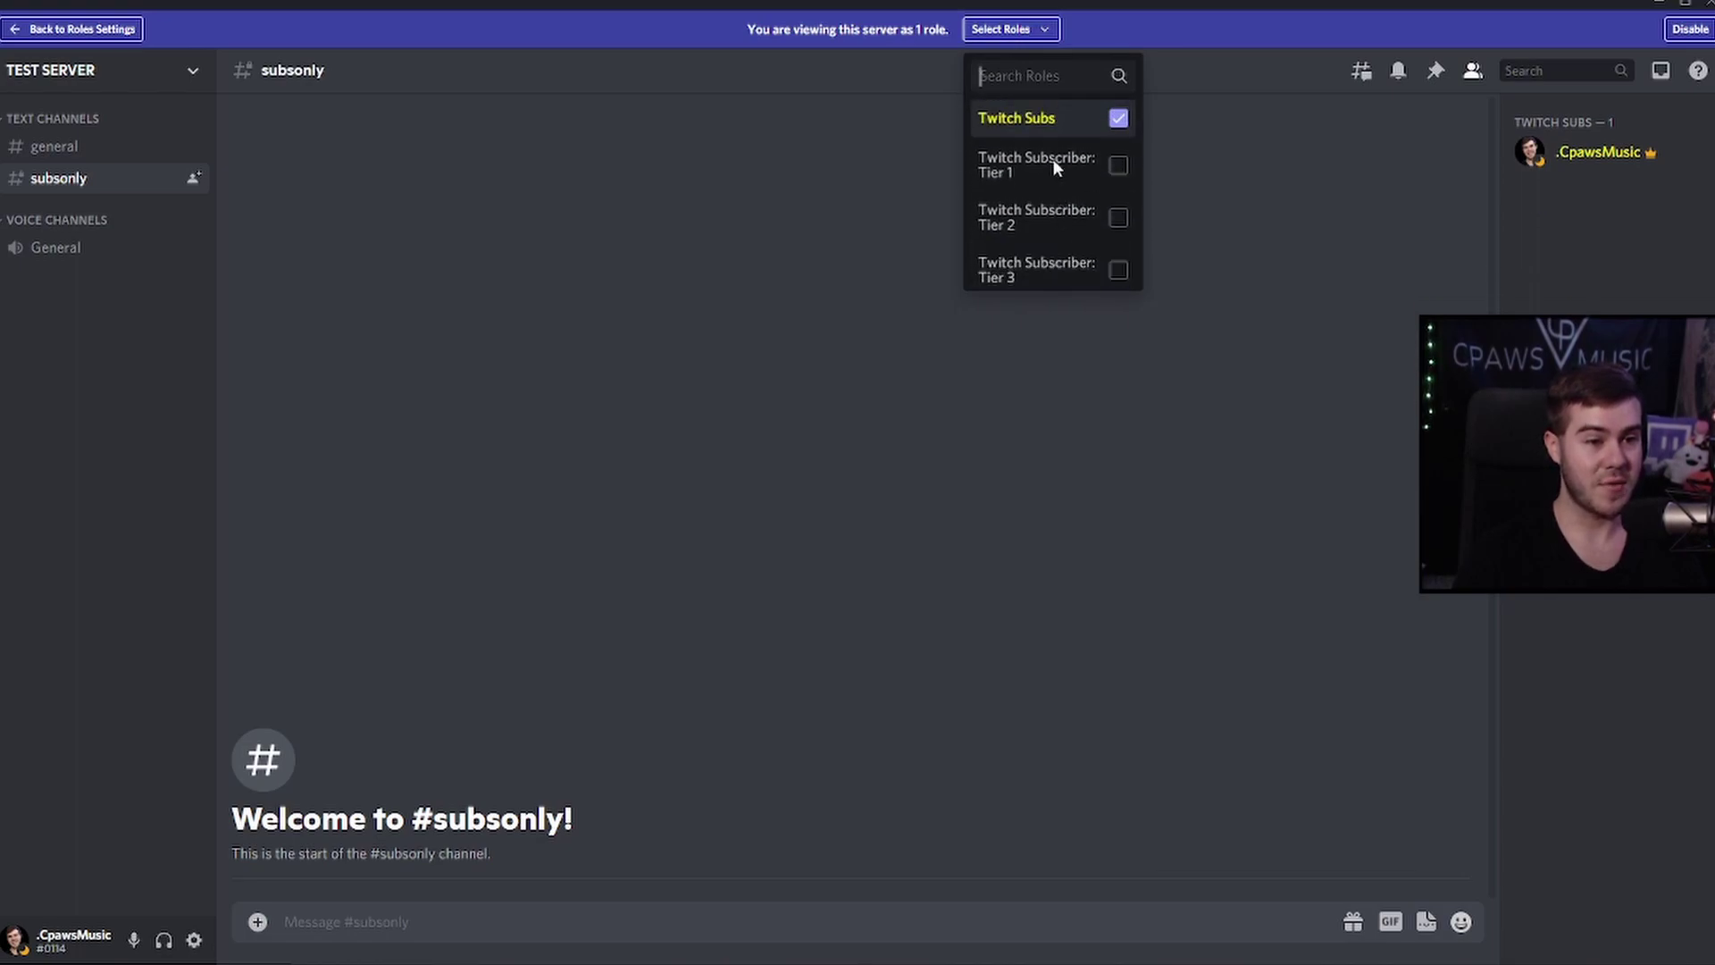
click(1117, 119)
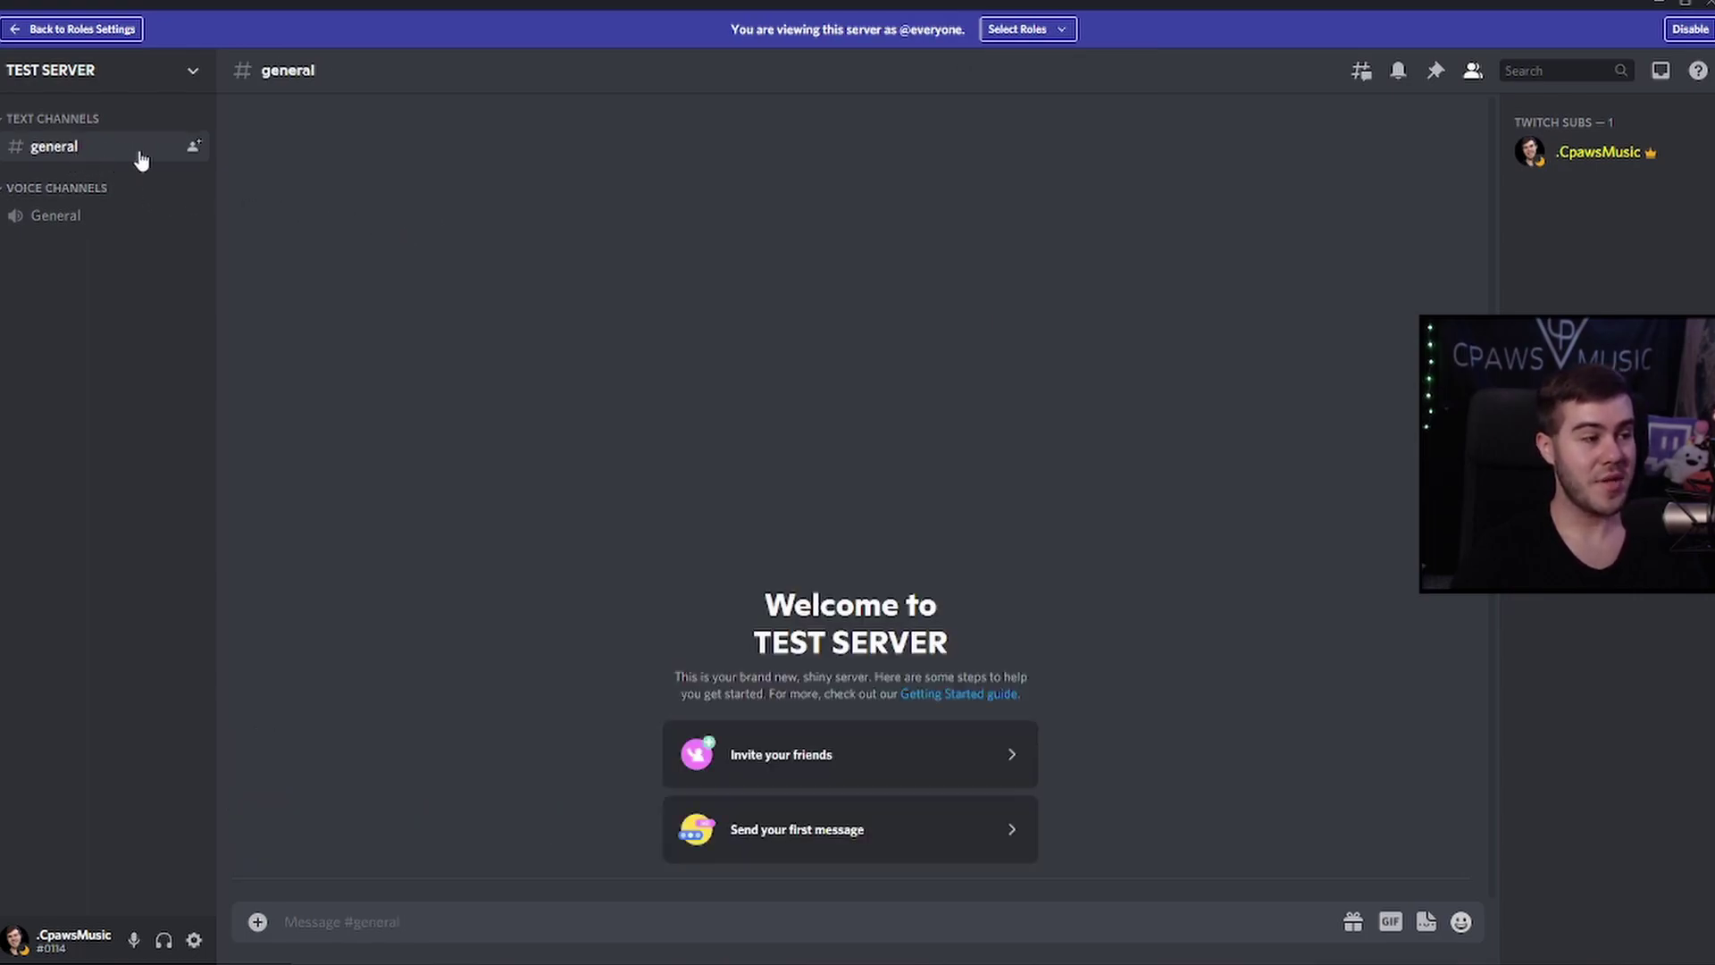
Reselect Twitch Subs in the preview and open the subsonly channel
click(1025, 35)
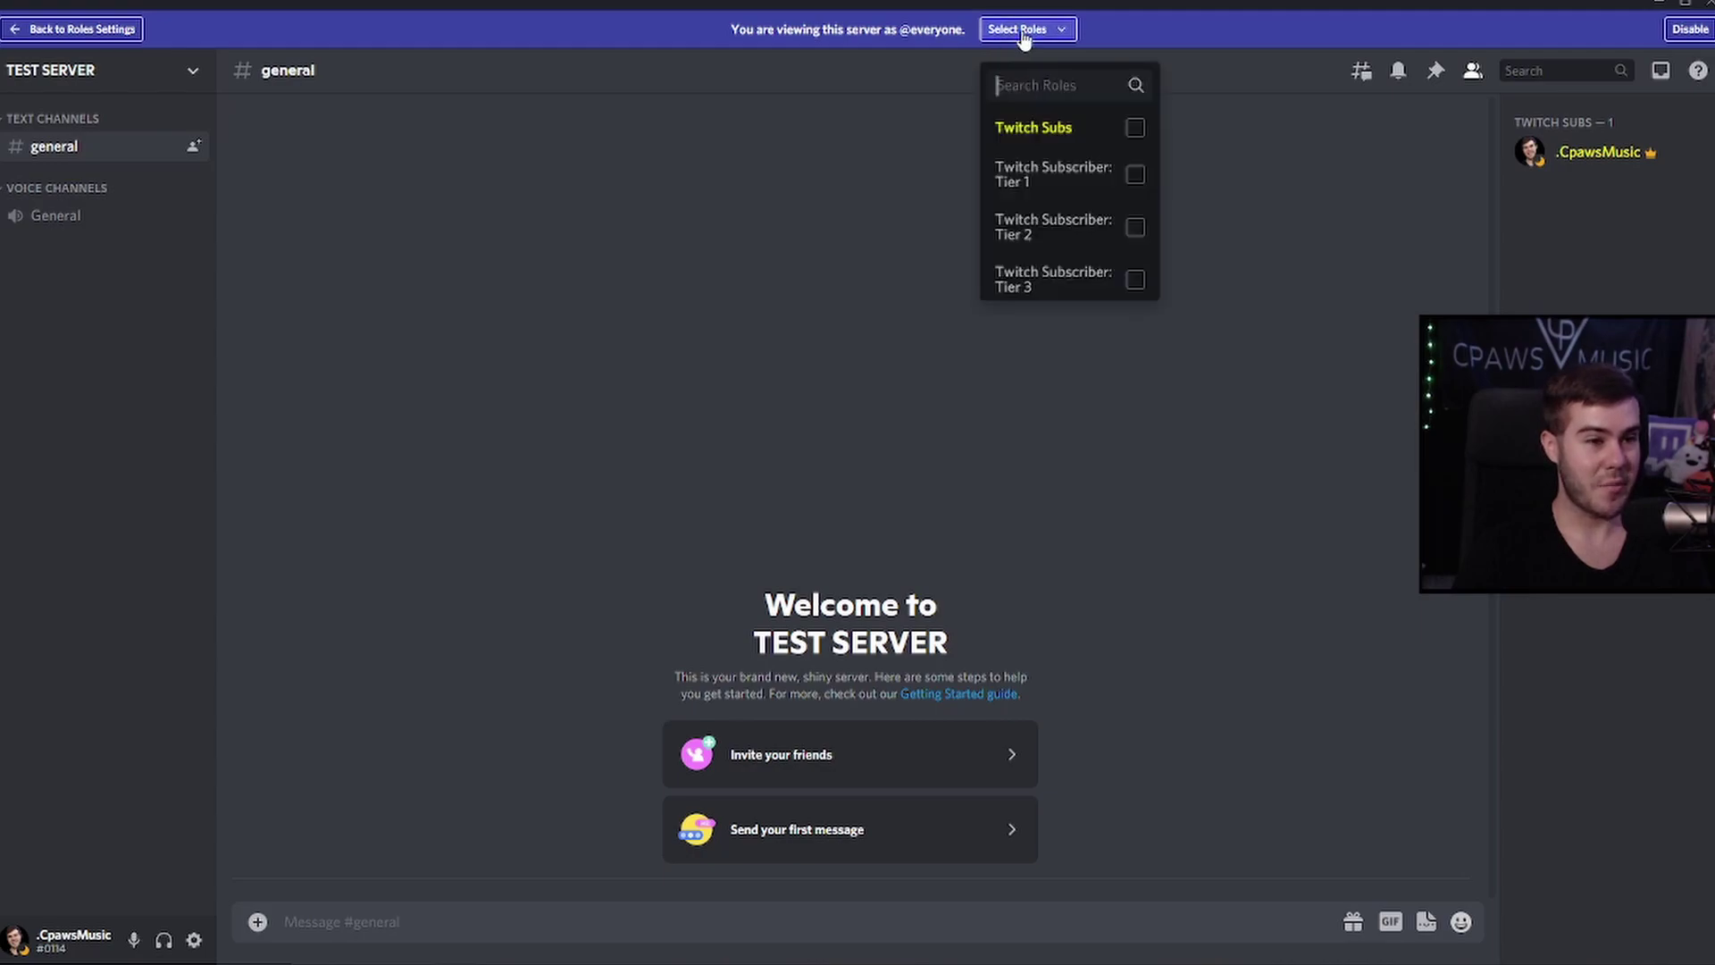
click(1133, 119)
click(100, 183)
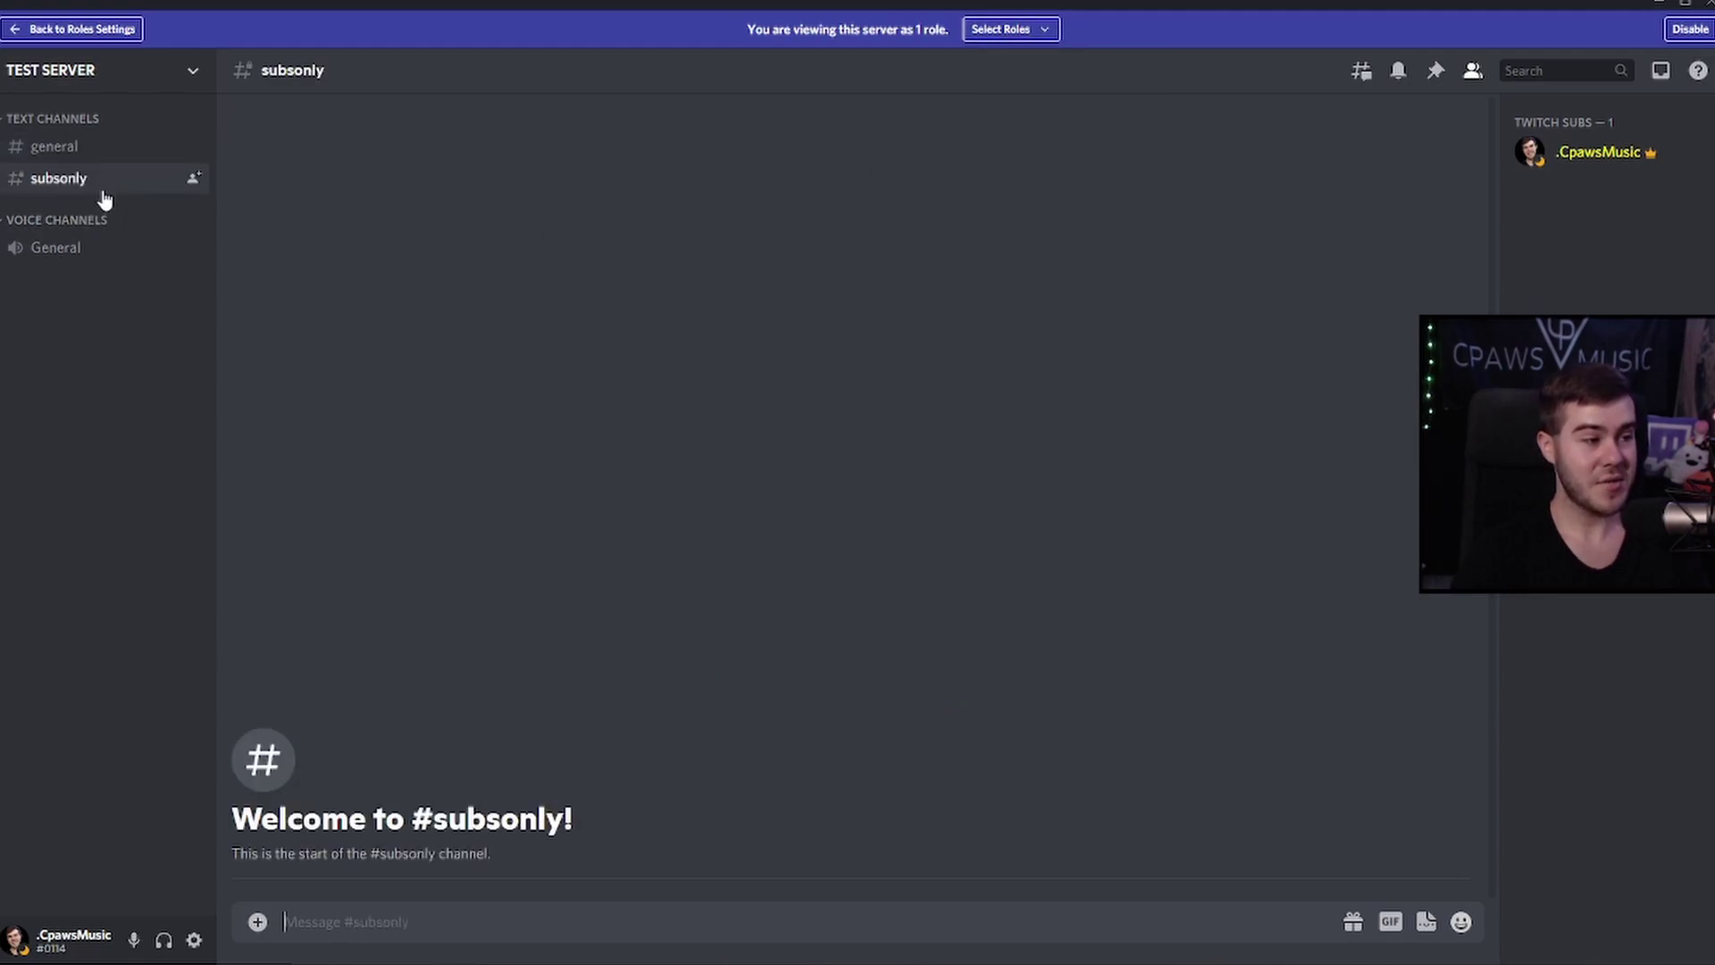